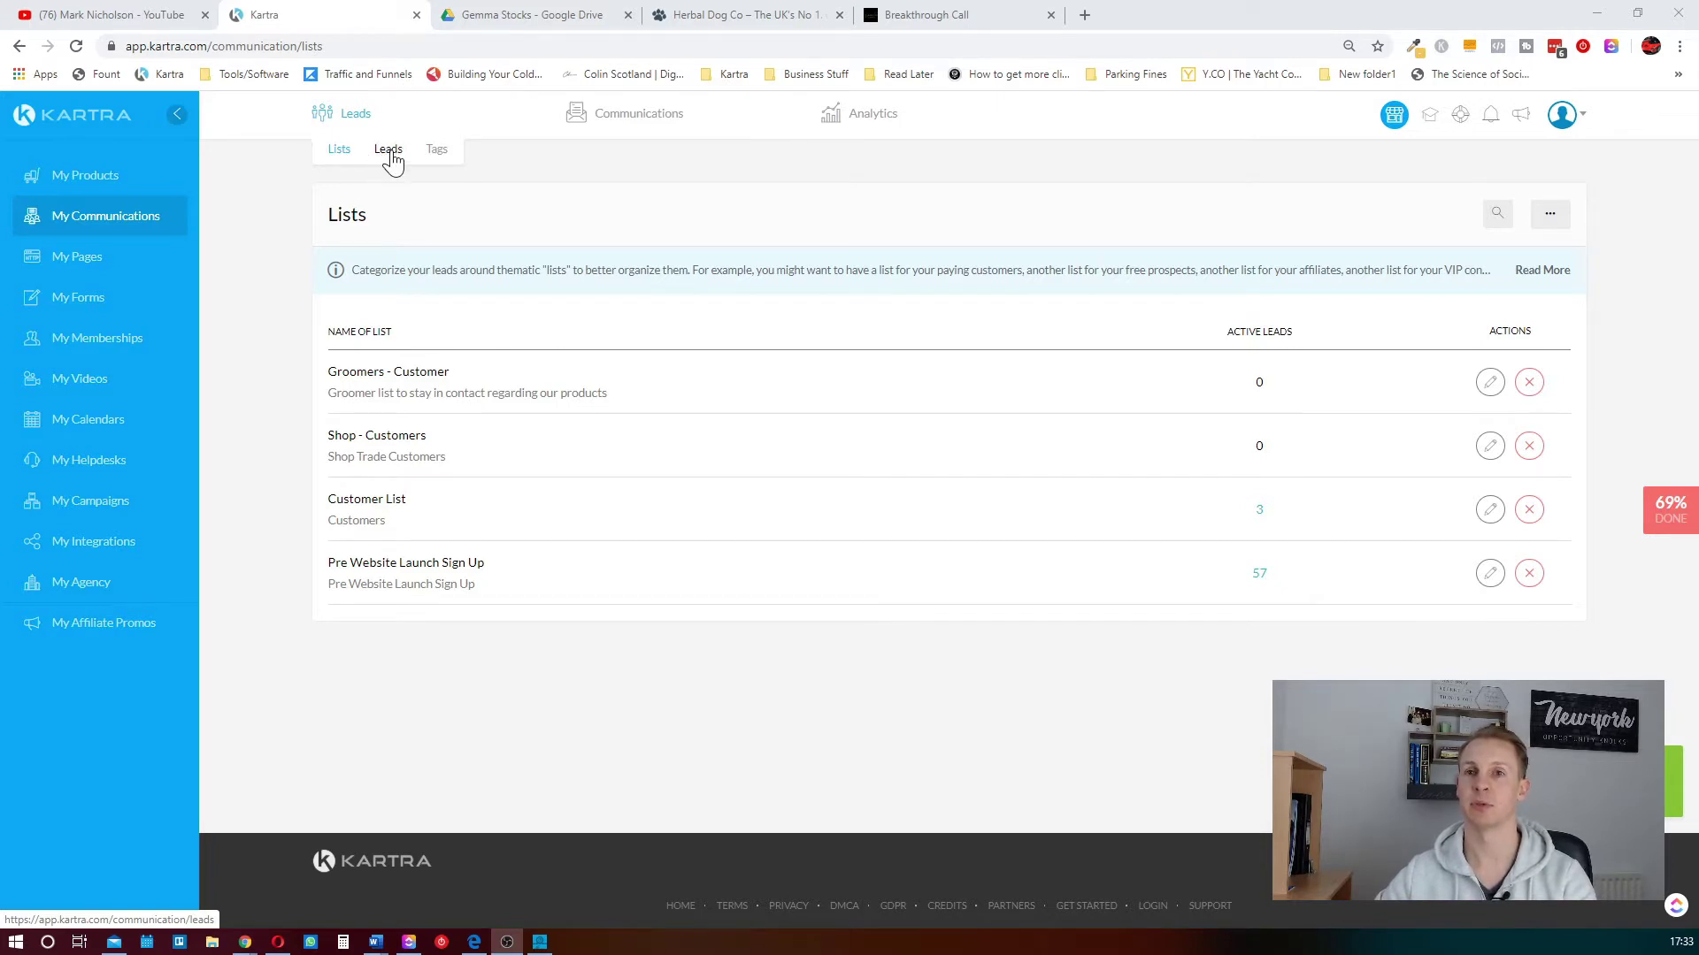
{"action": "left_click", "coordinate": [388, 150]}
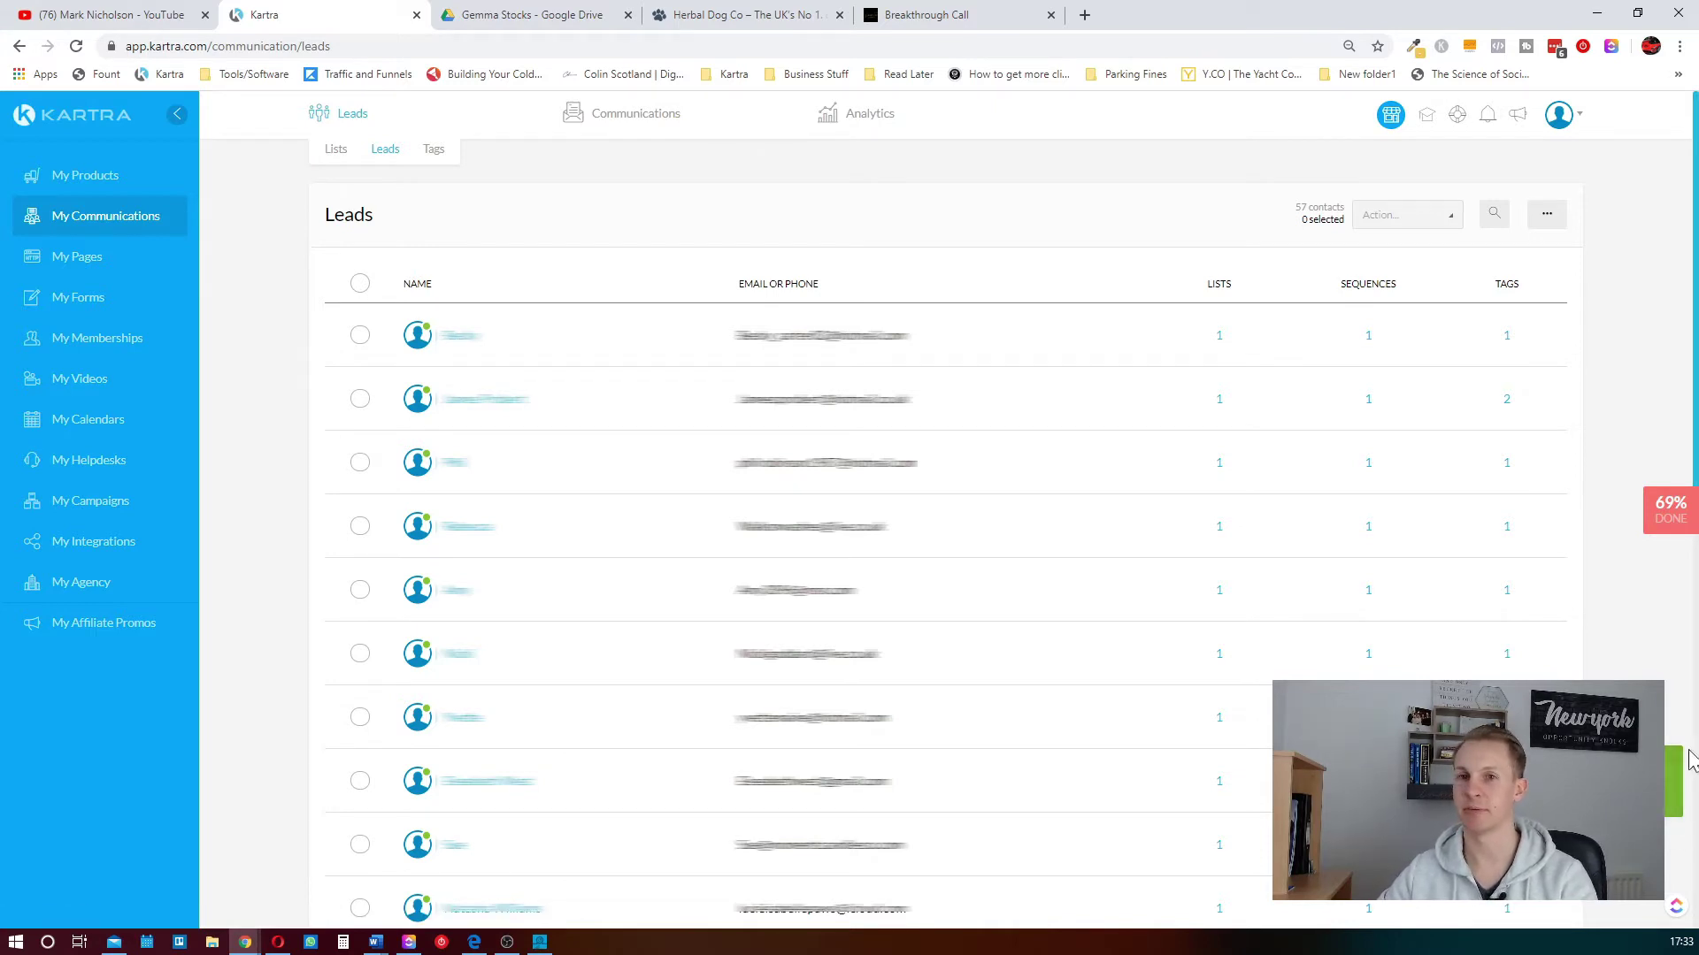
{"action": "left_click", "coordinate": [1674, 779]}
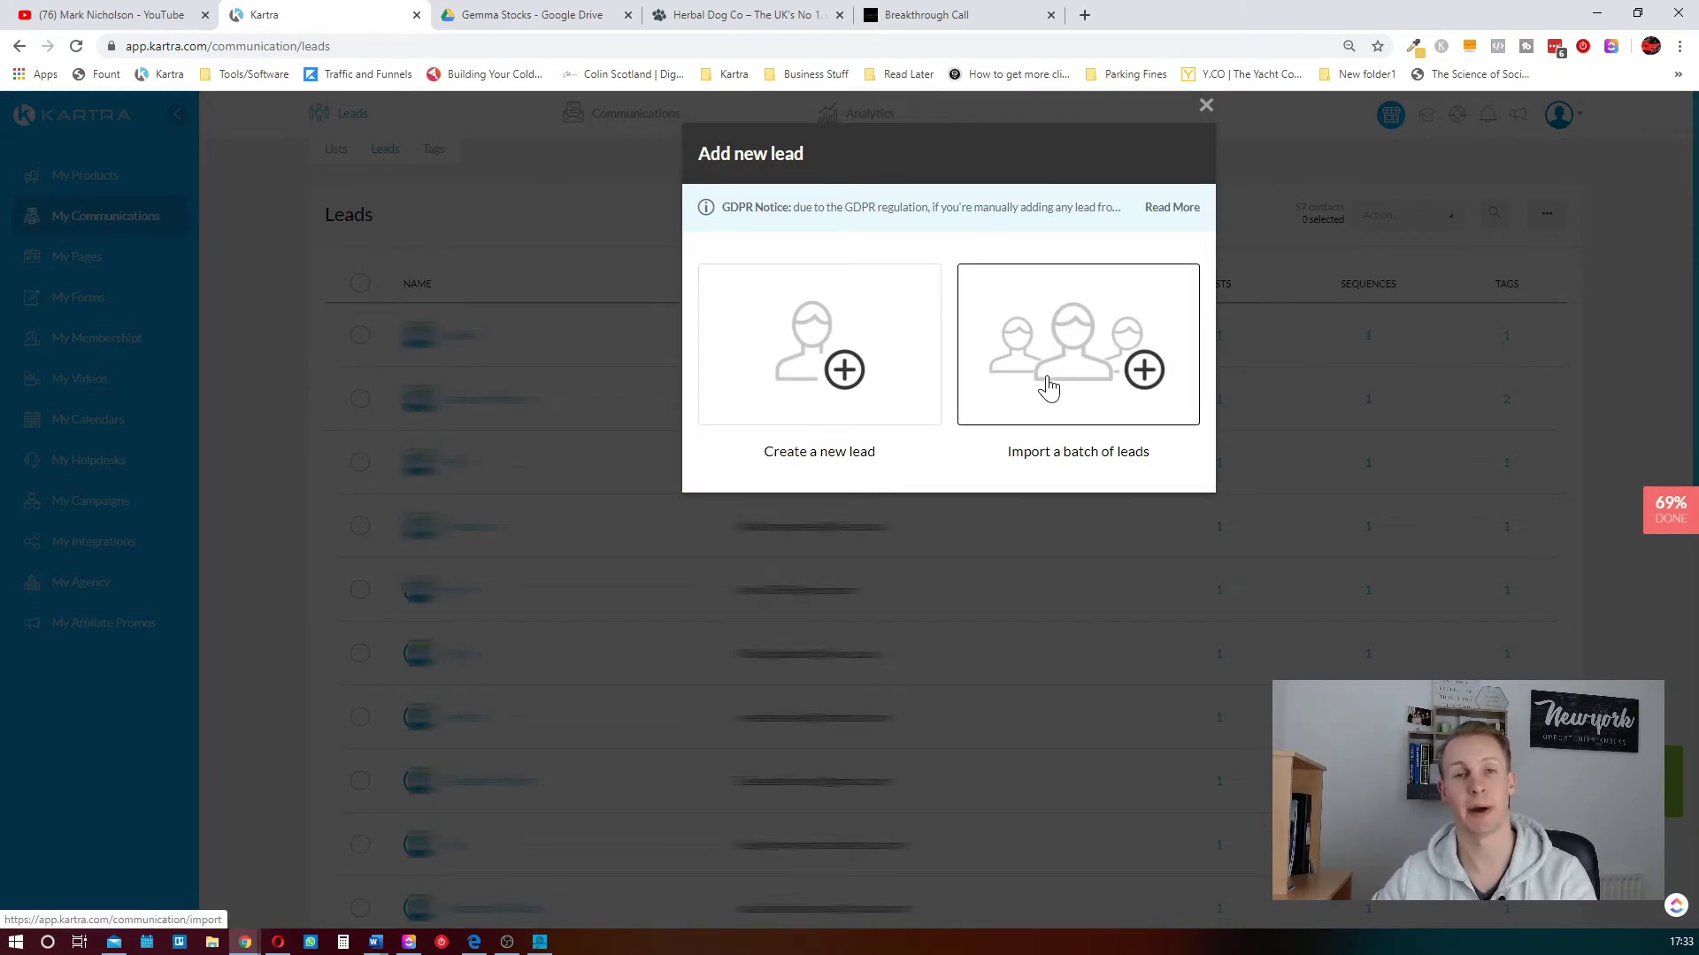
{"action": "left_click", "coordinate": [1206, 105]}
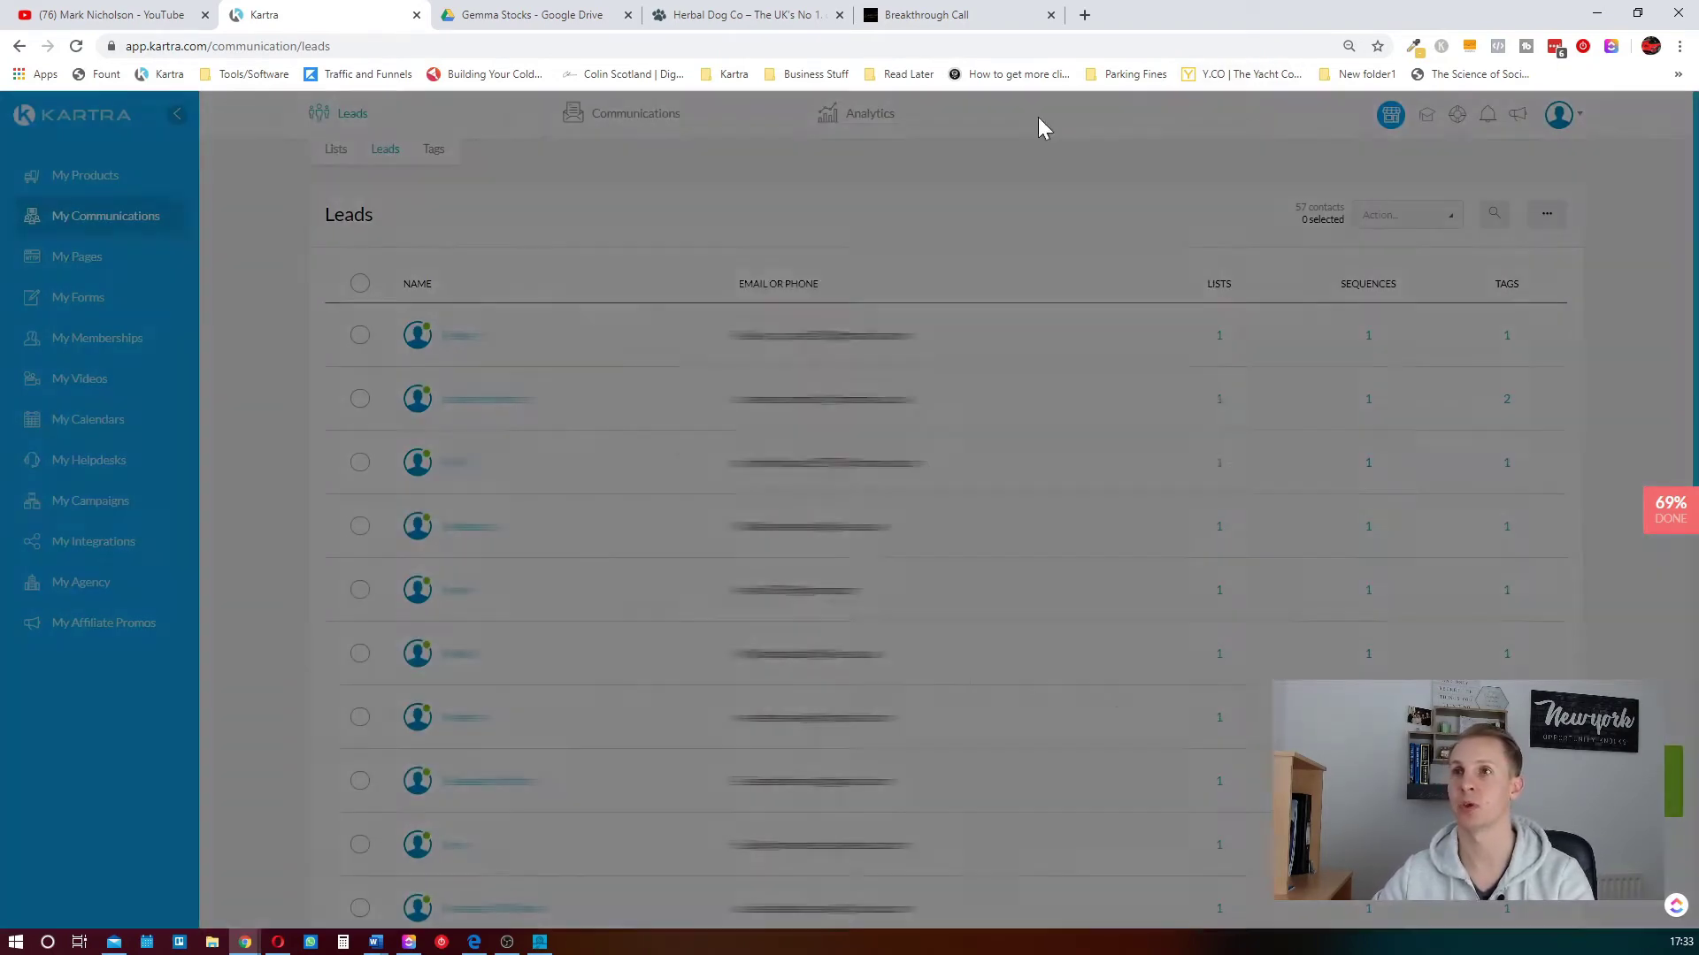
{"action": "left_click", "coordinate": [335, 152]}
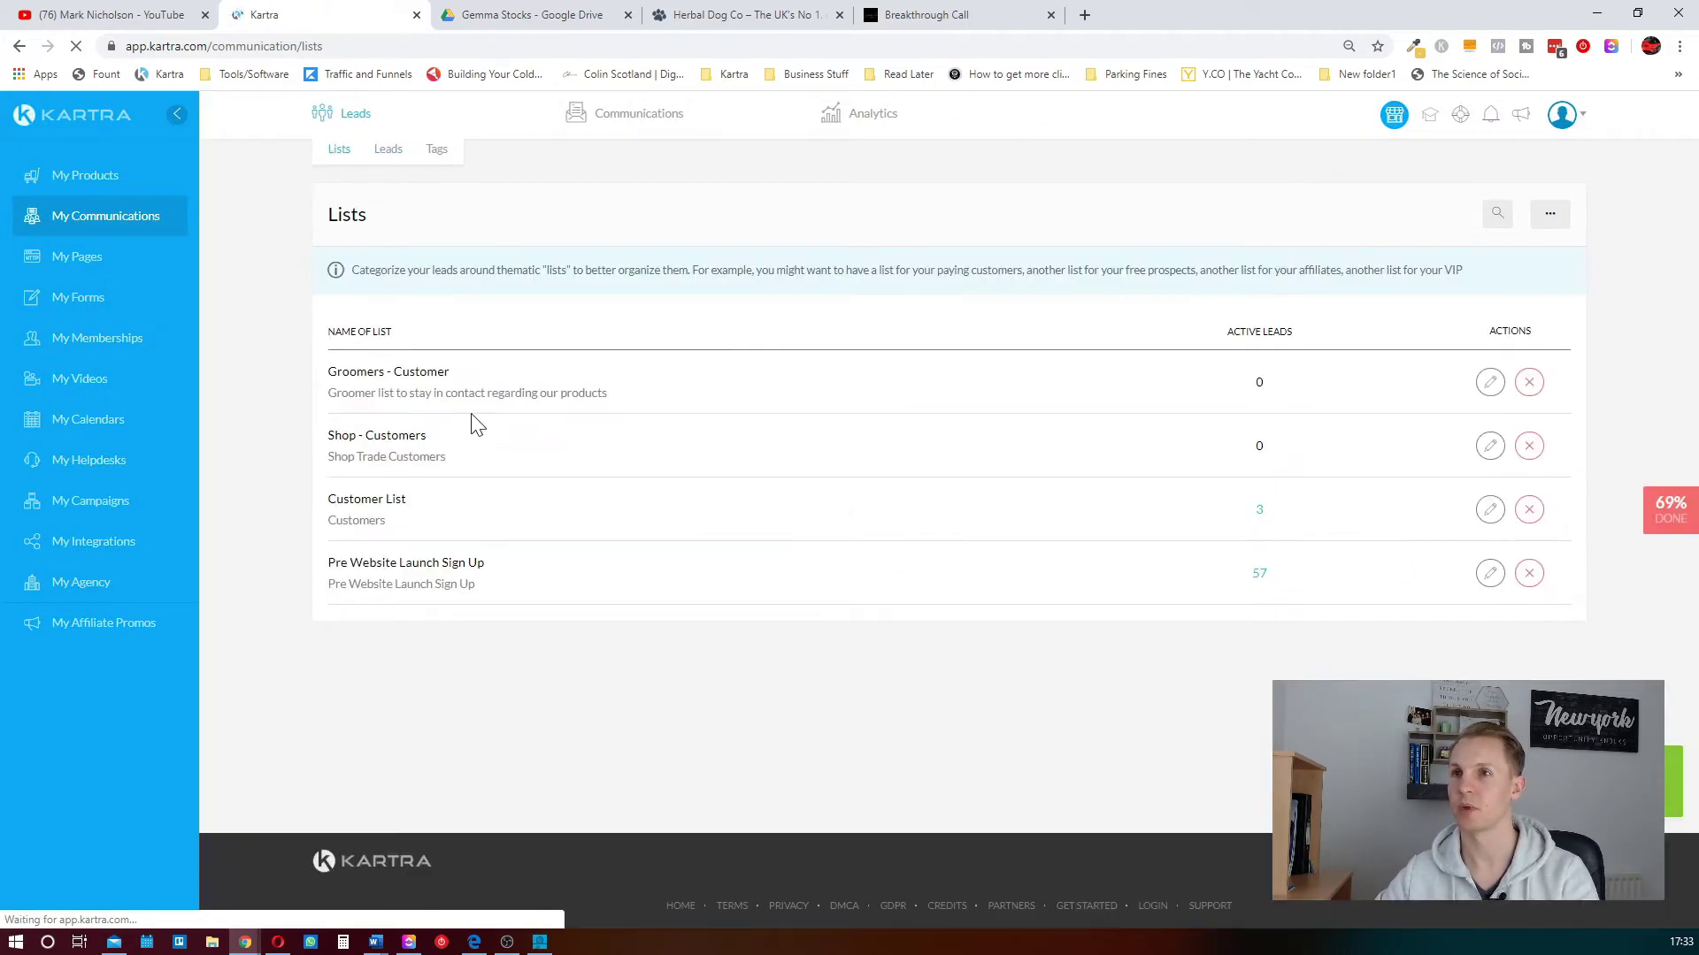
Start a new list and name it Example List.
{"action": "left_click", "coordinate": [1664, 790]}
{"action": "left_click", "coordinate": [787, 251]}
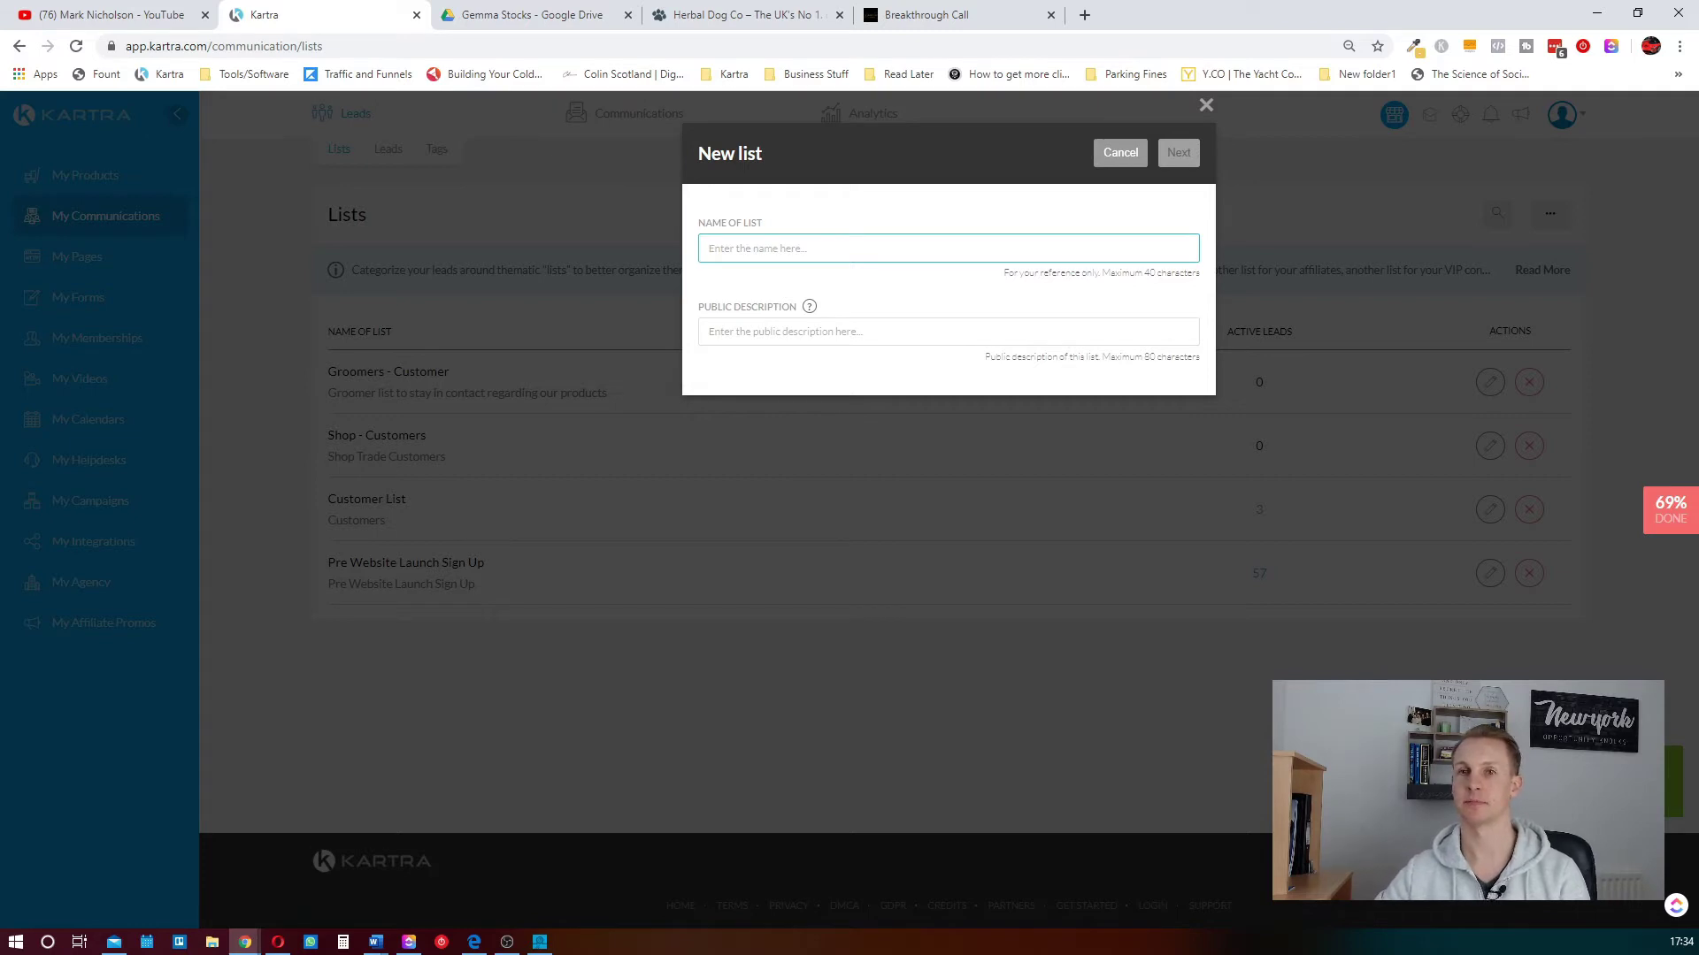
{"action": "type", "text": "Example List"}
Enter the public description 'Customer list - Keep up to date with products and services', fixing typos.
{"action": "left_click", "coordinate": [744, 331]}
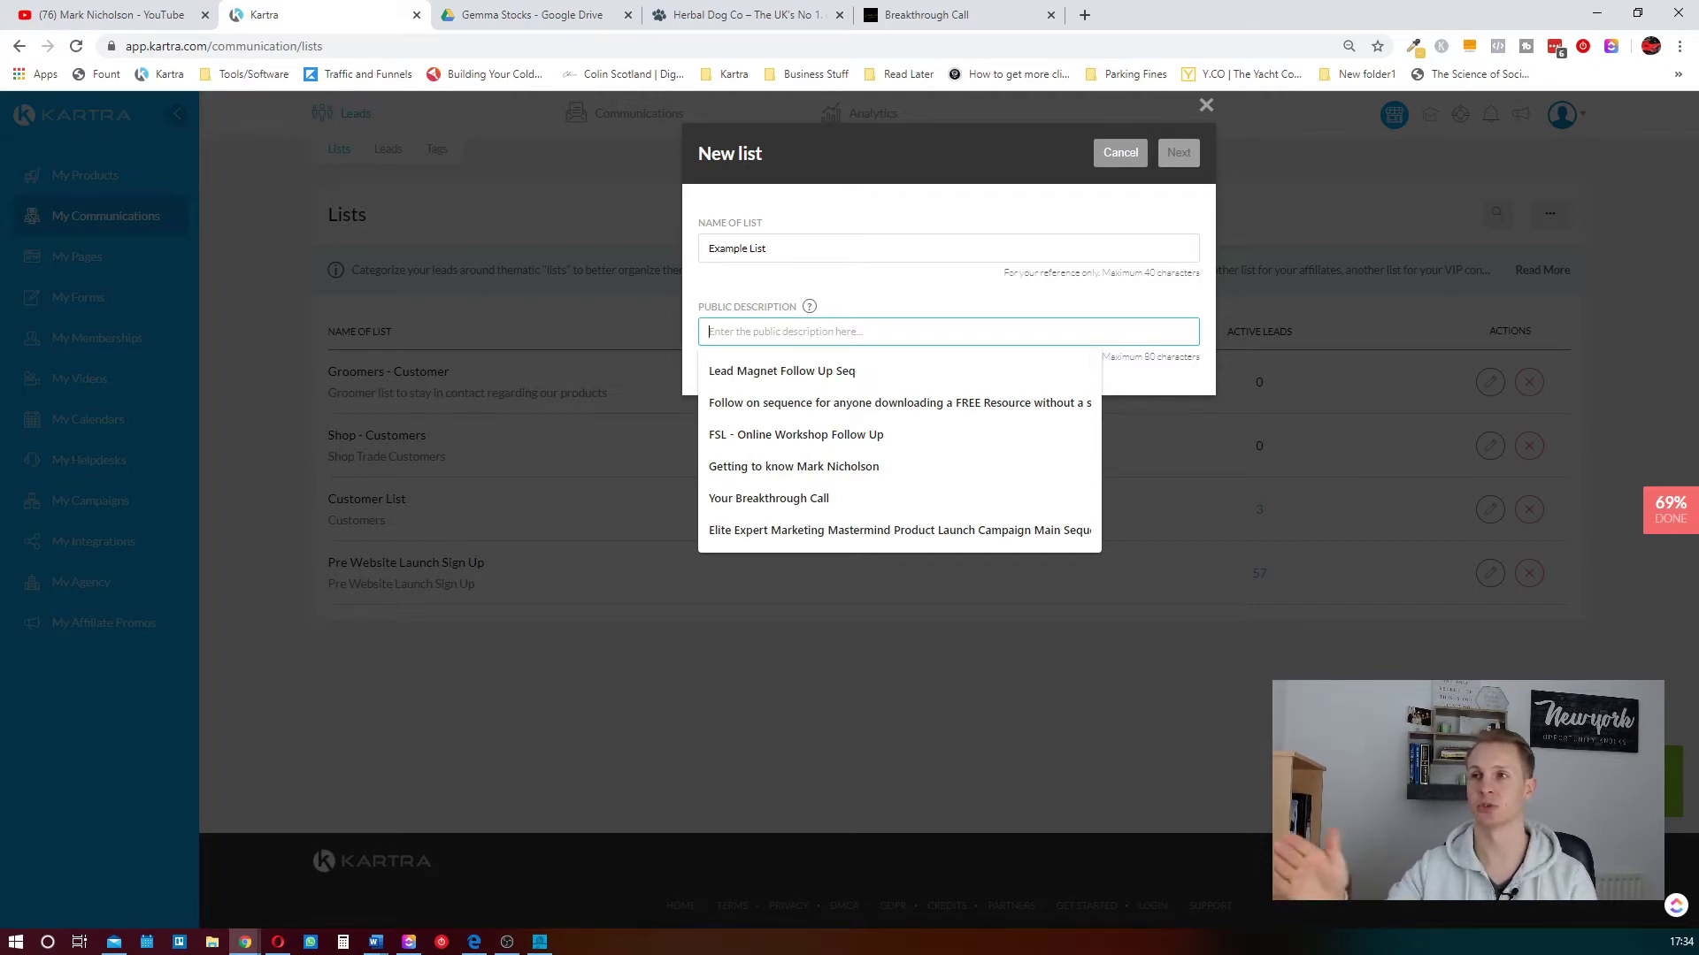
{"action": "left_click", "coordinate": [849, 312]}
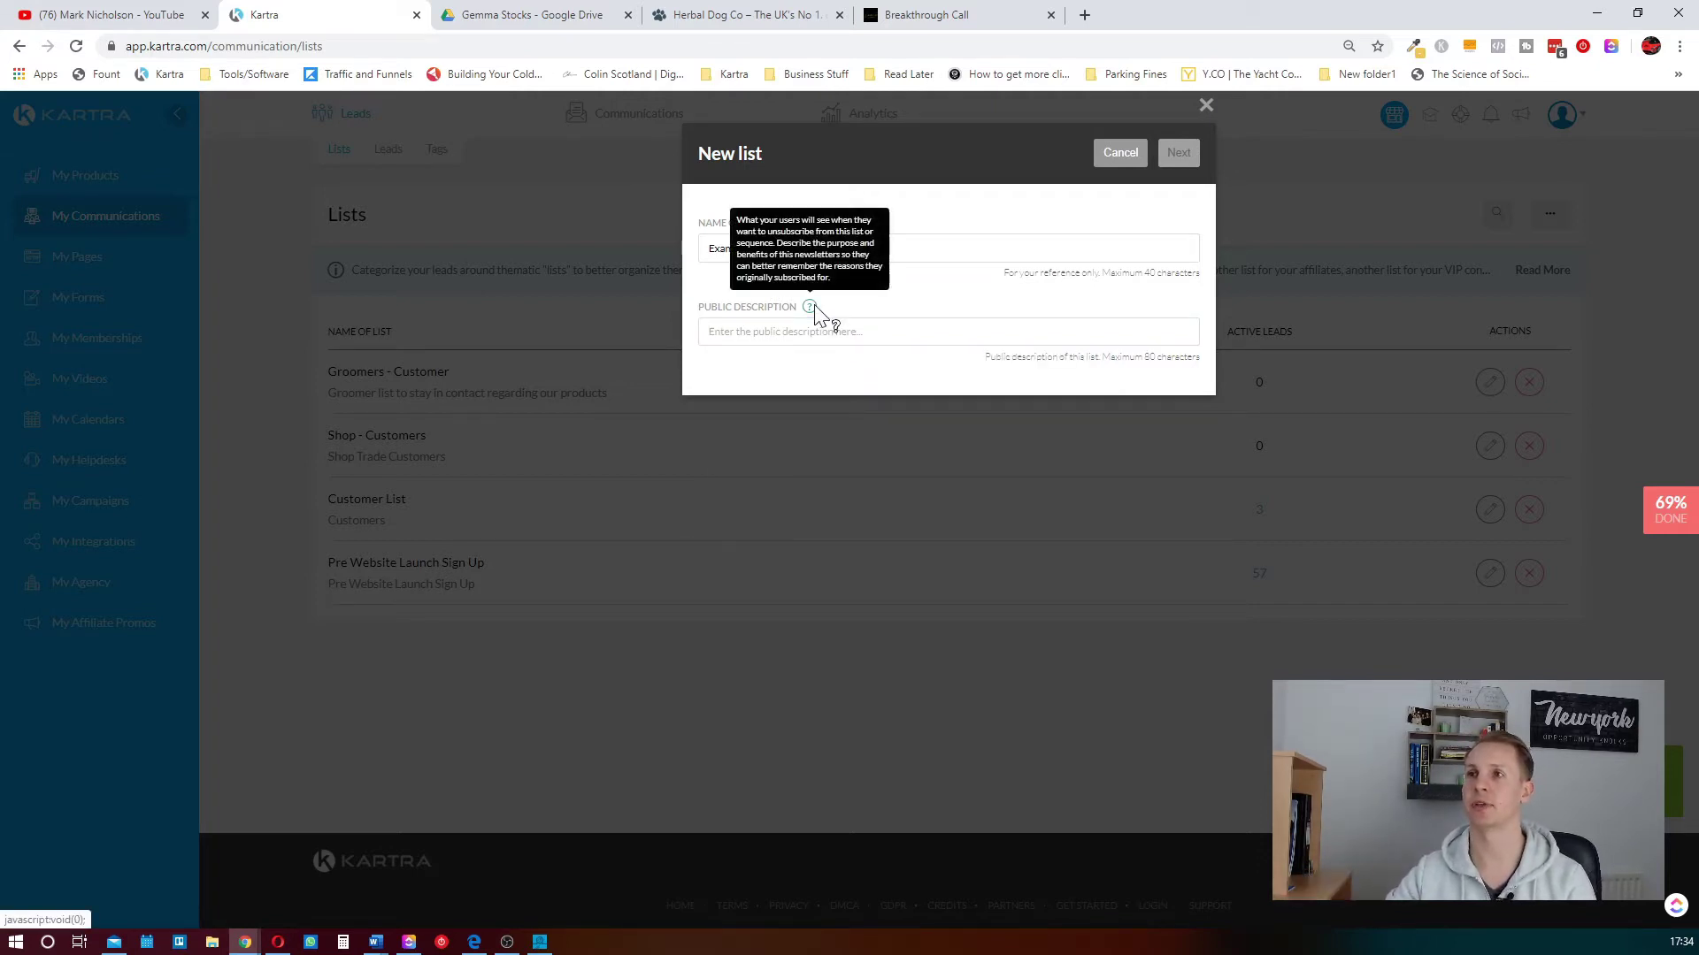
{"action": "mouse_move", "coordinate": [809, 306]}
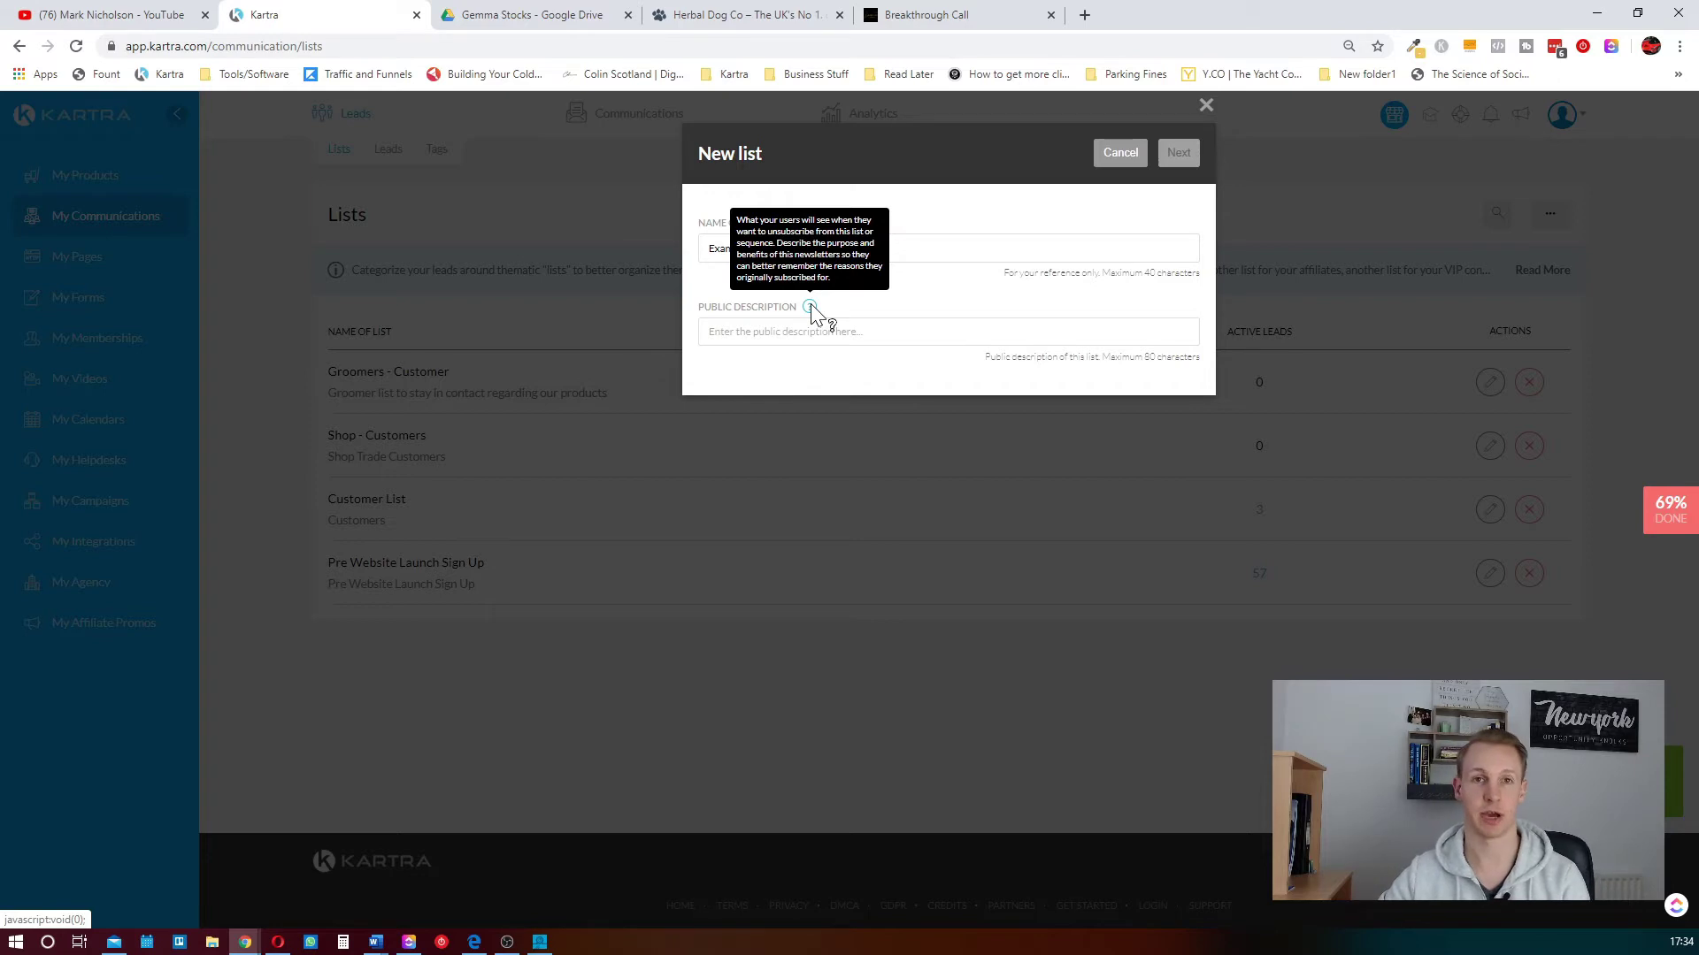
{"action": "left_click", "coordinate": [812, 332]}
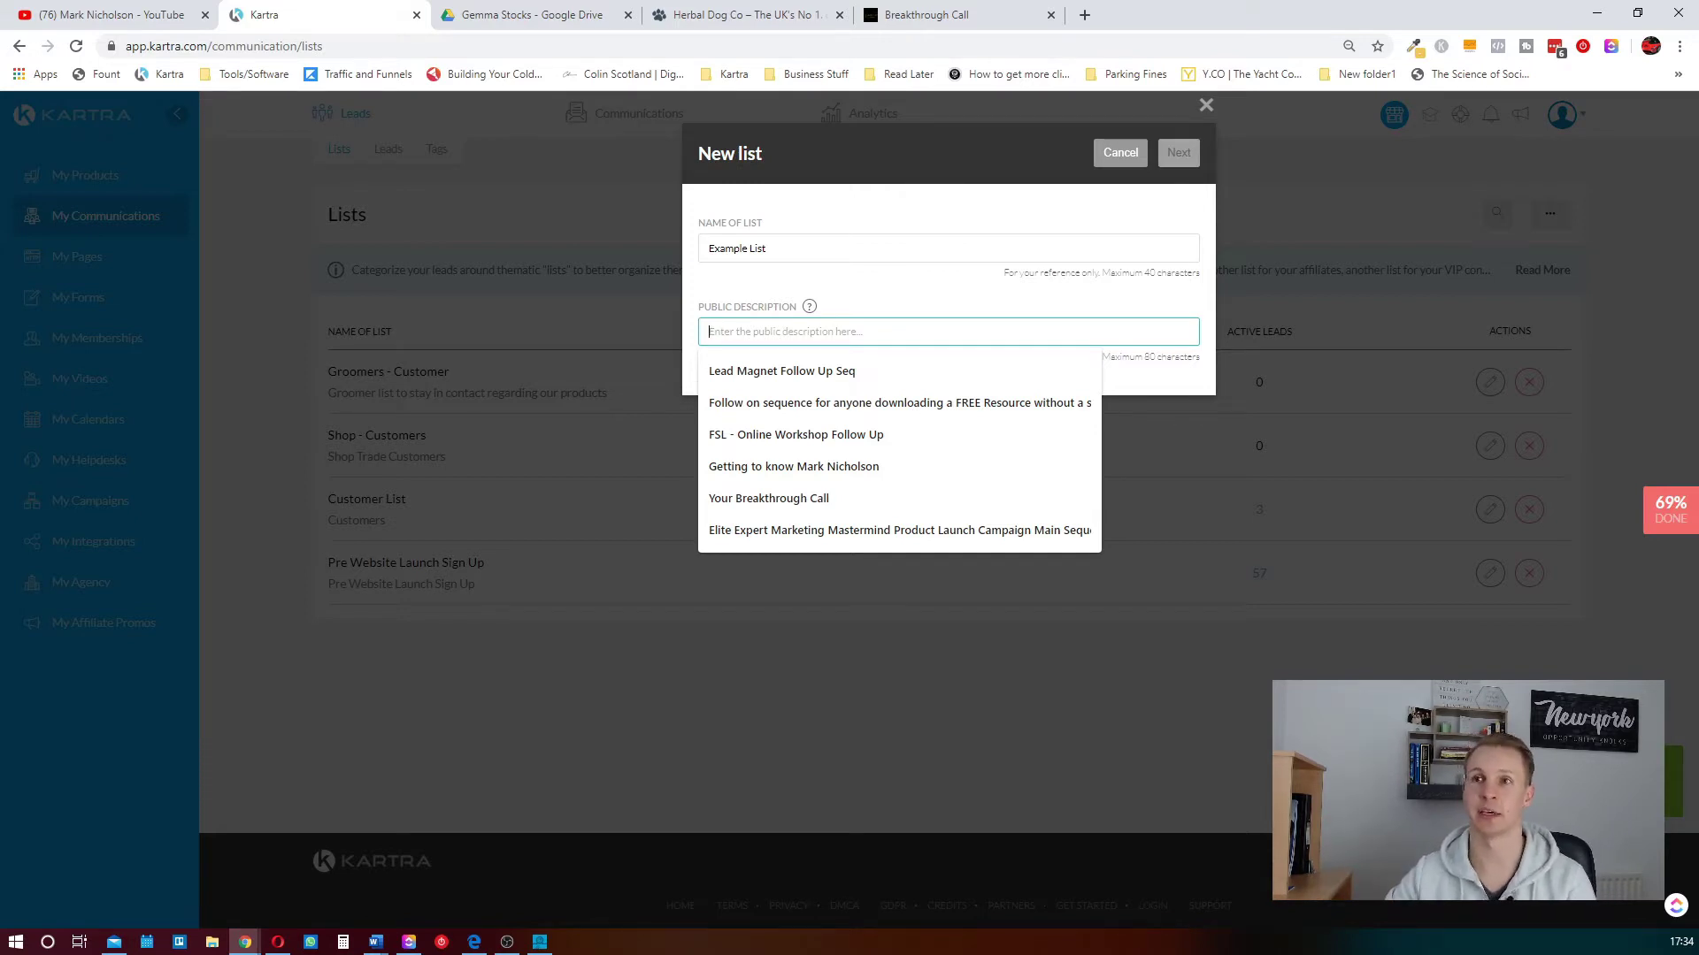
{"action": "type", "text": "K"}
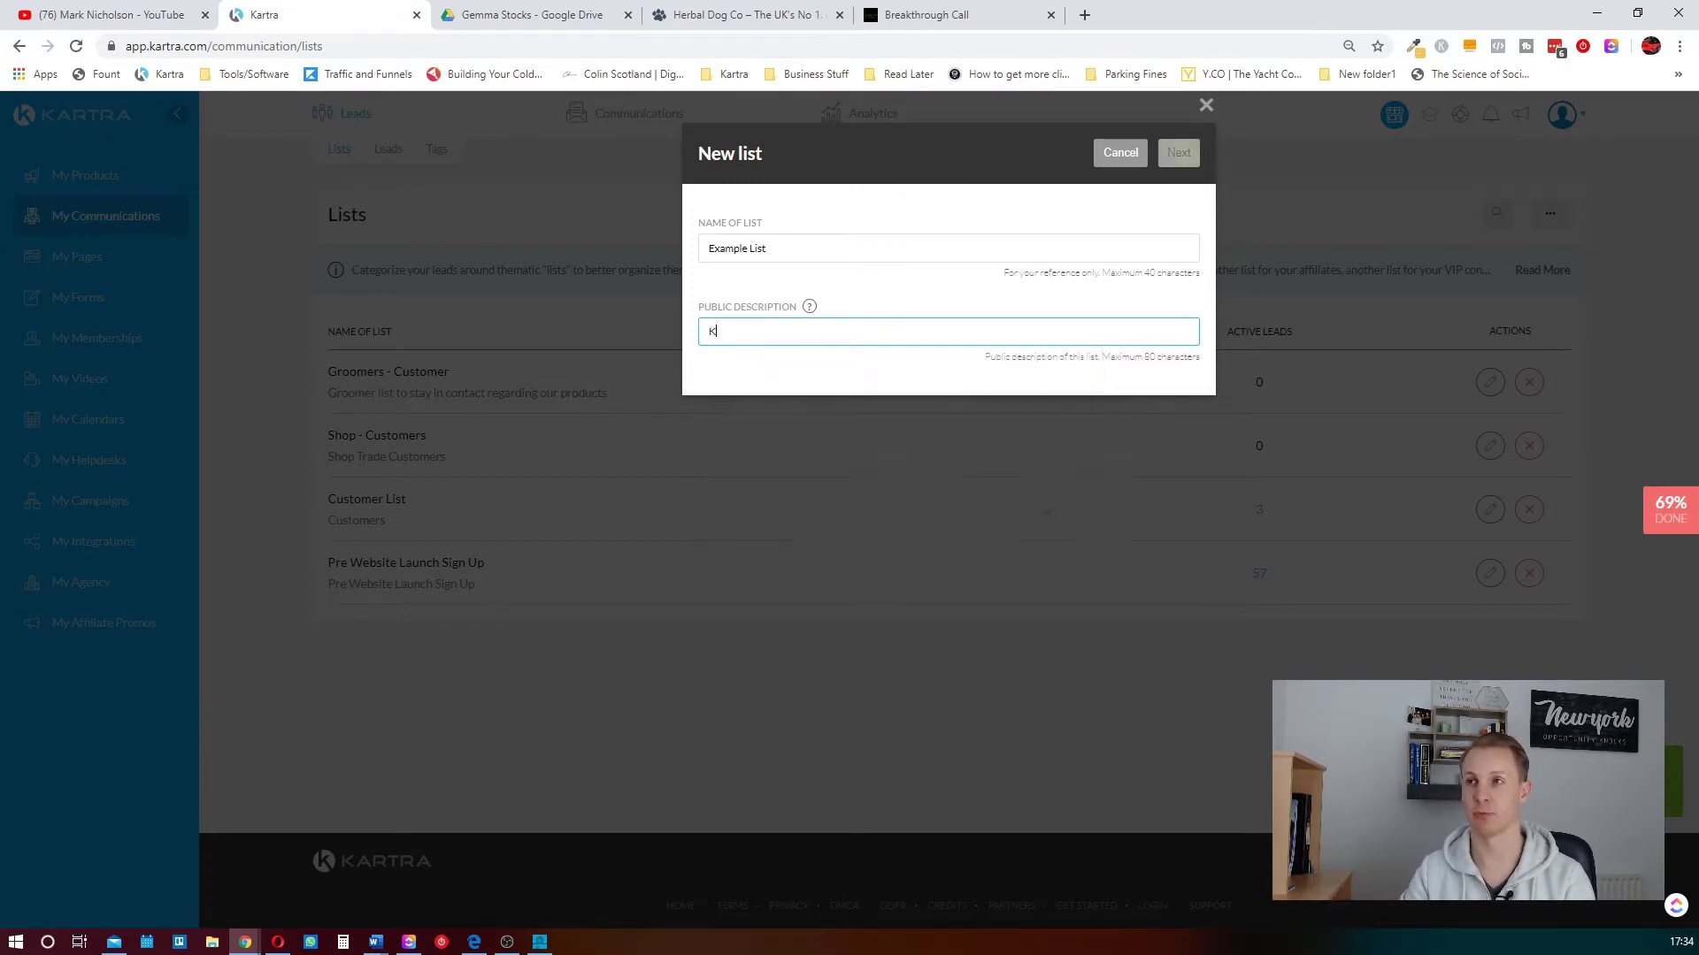
{"action": "type", "text": "eep up "}
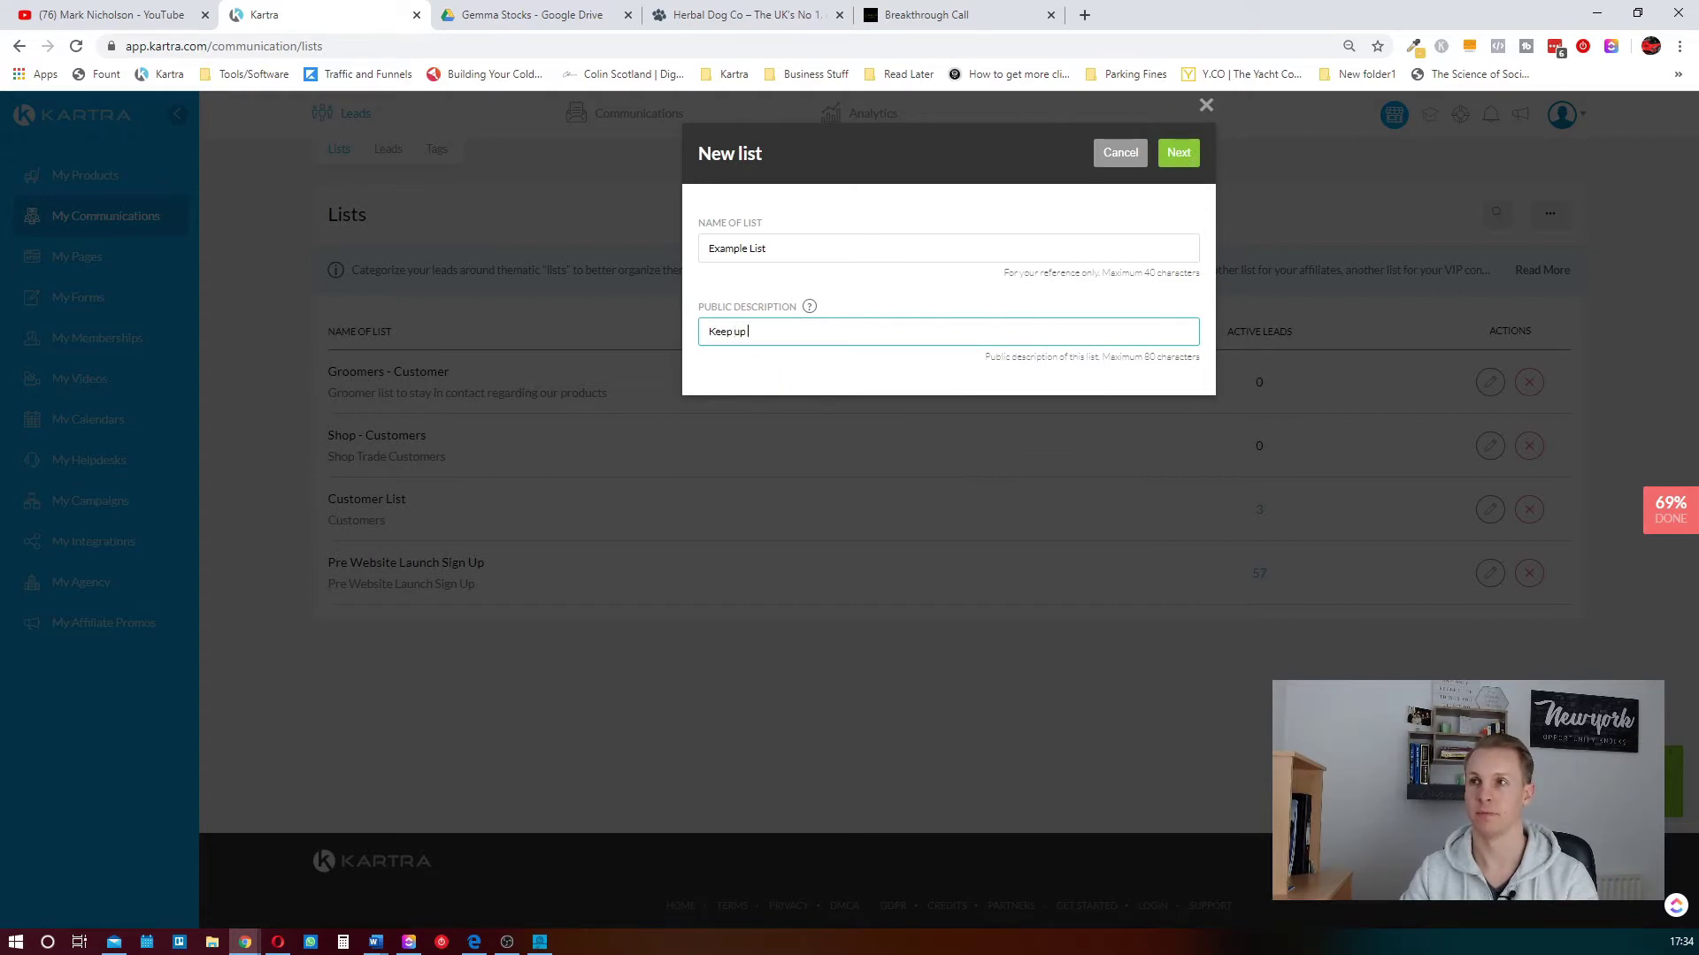
{"action": "type", "text": "to date with produ"}
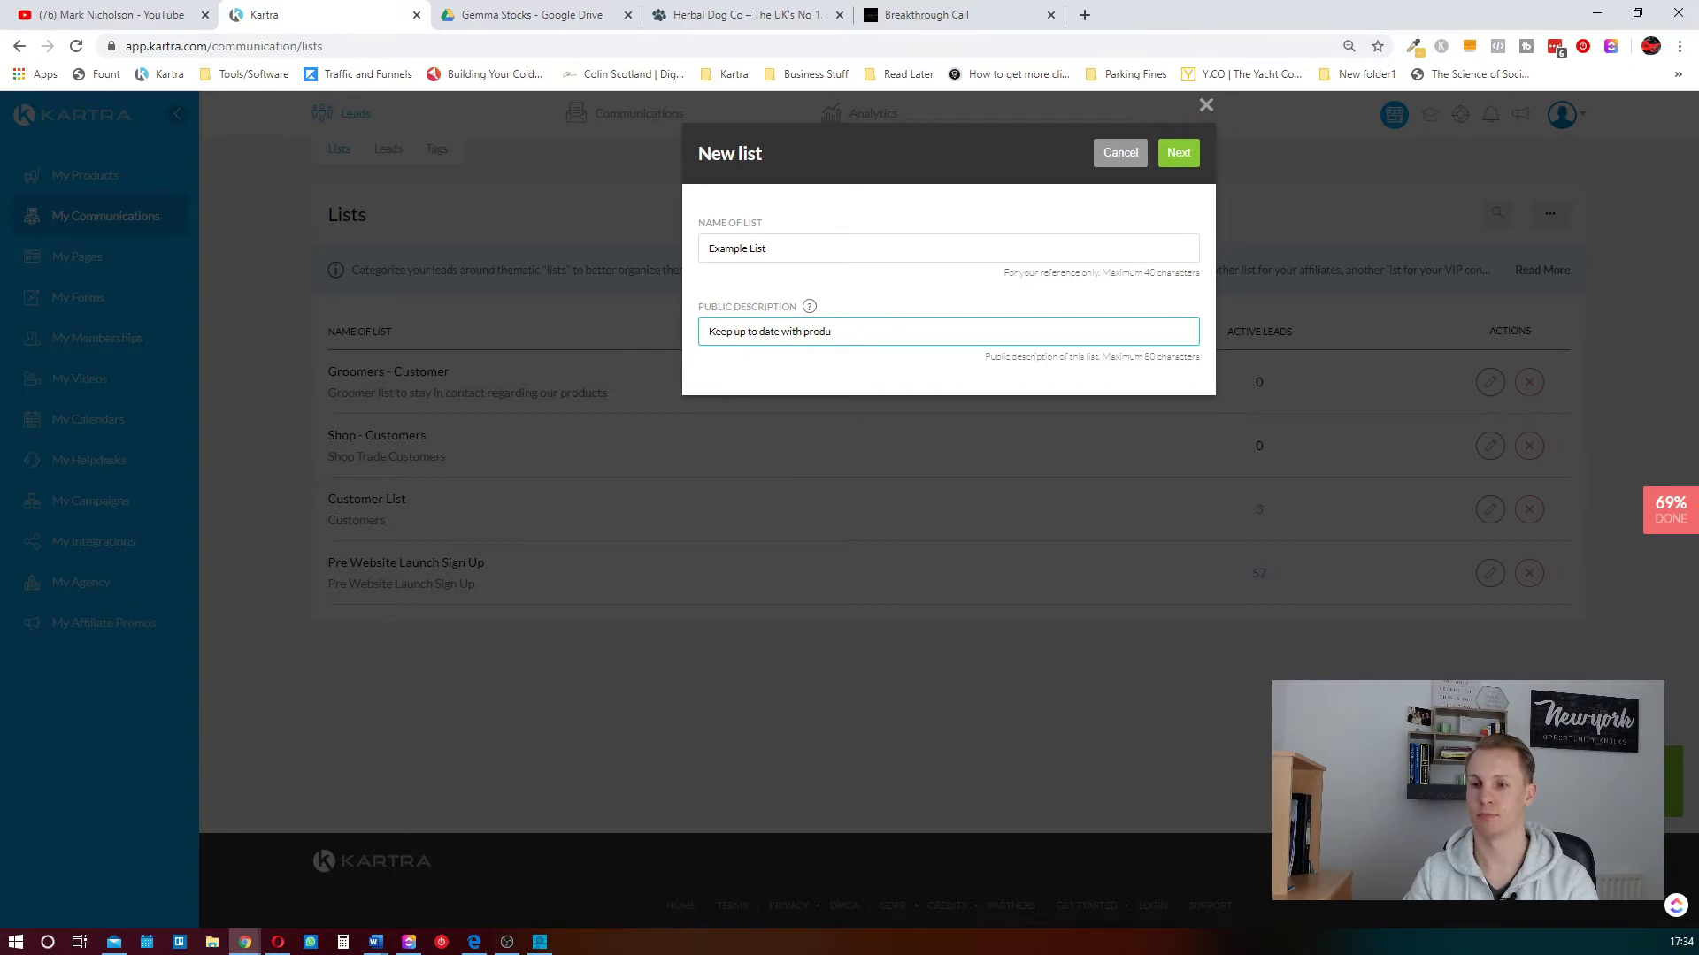
{"action": "type", "text": "ycs aan"}
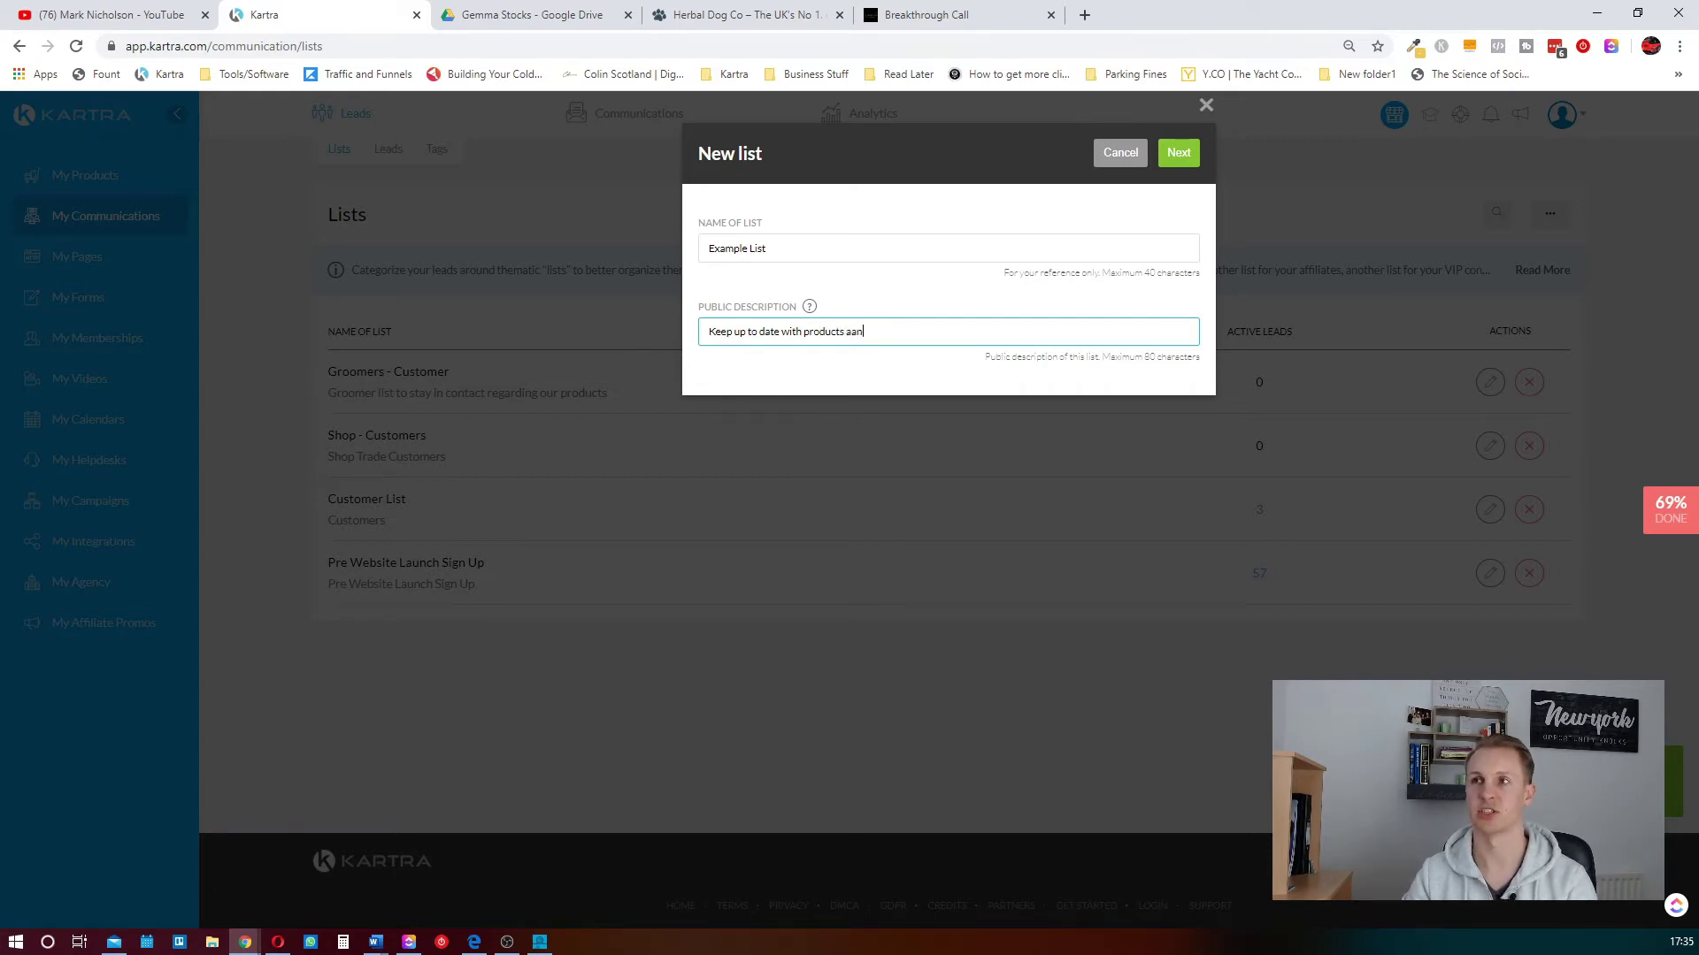
{"action": "key", "text": "BackSpace"}
{"action": "key", "text": "BackSpace"}
{"action": "type", "text": "d"}
{"action": "key", "text": "BackSpace"}
{"action": "type", "text": "n"}
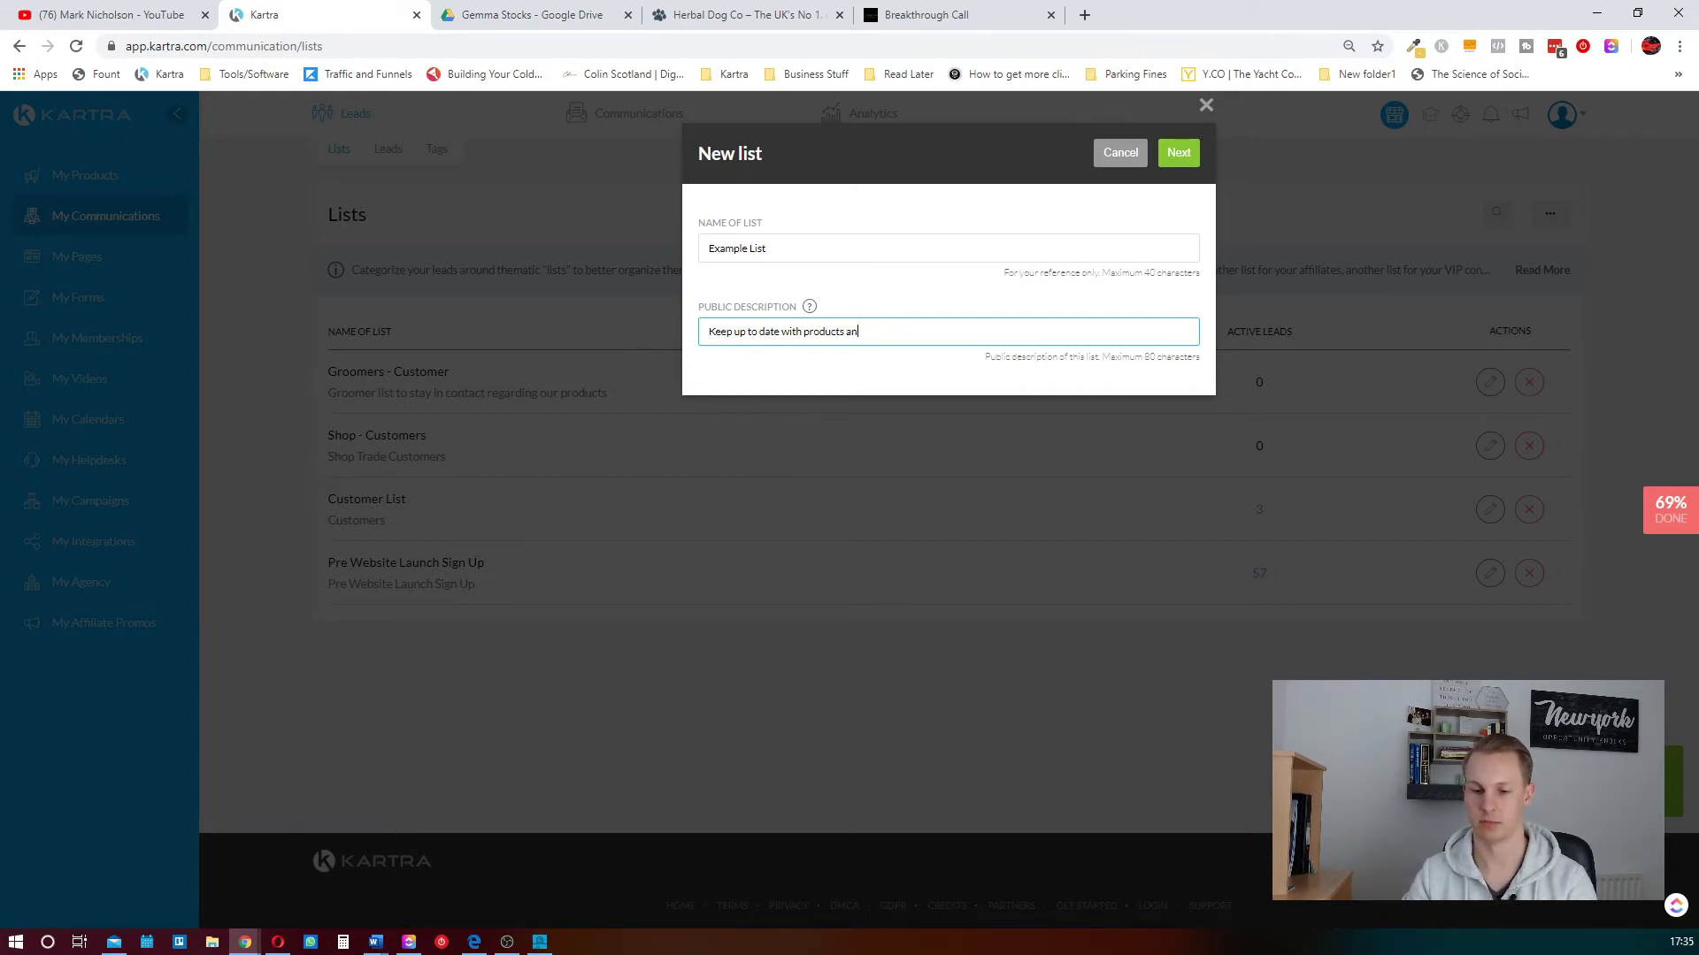
{"action": "type", "text": "d services"}
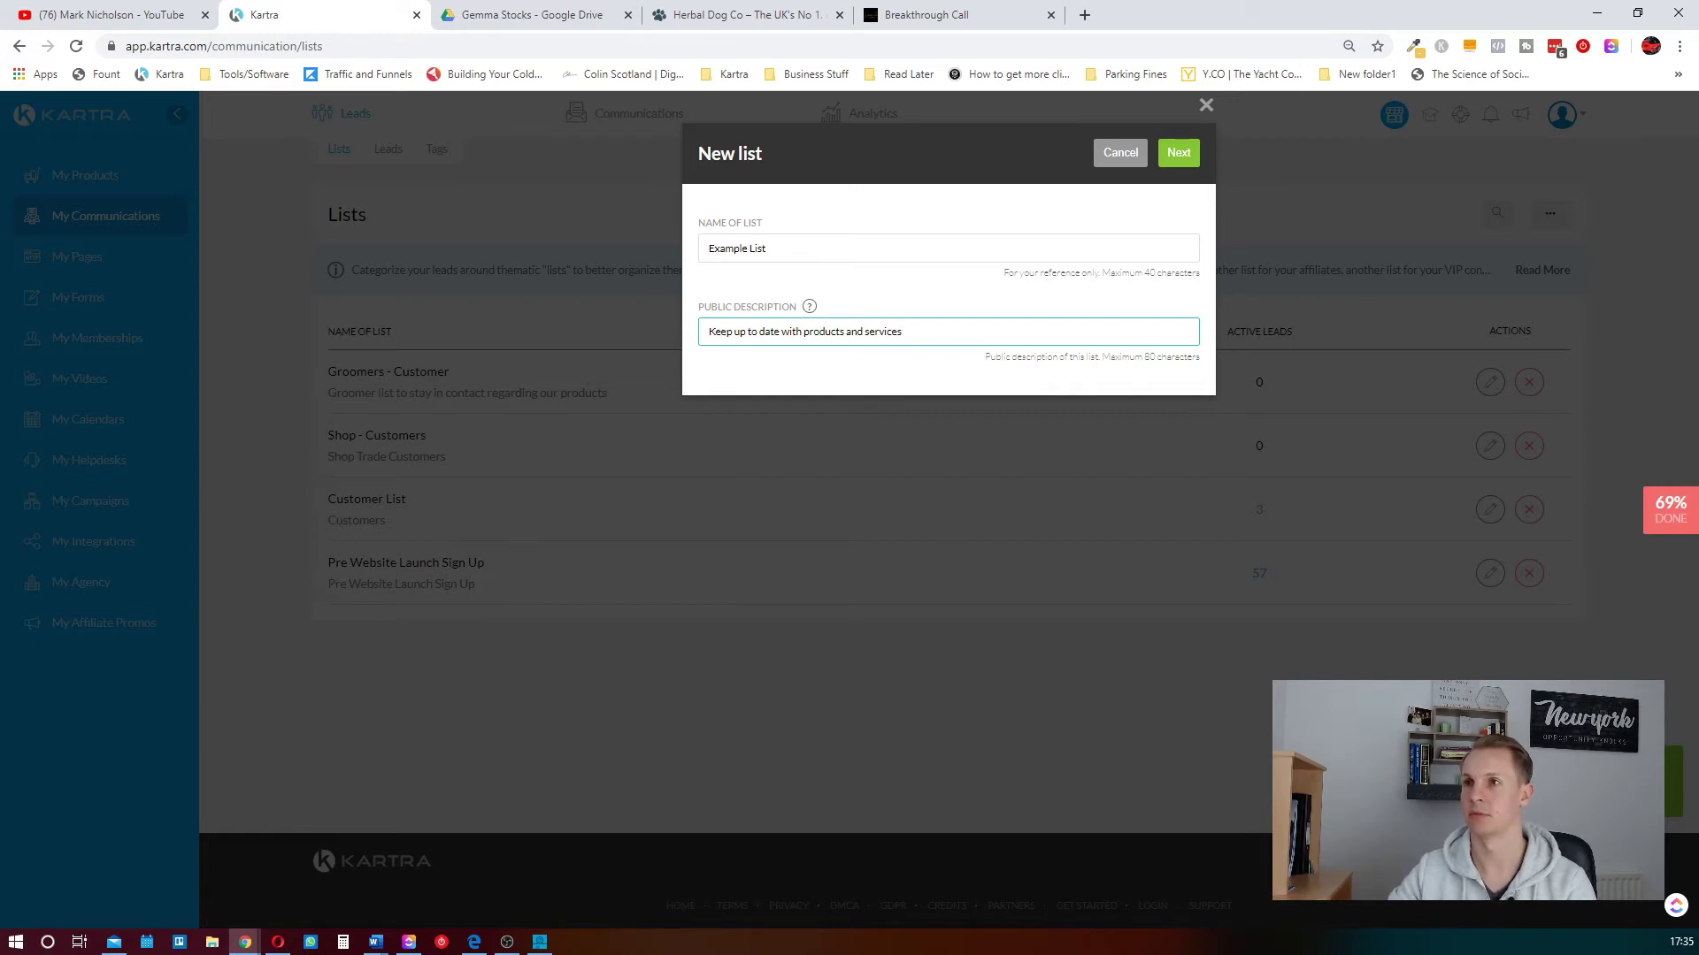
{"action": "type", "text": "Customer list"}
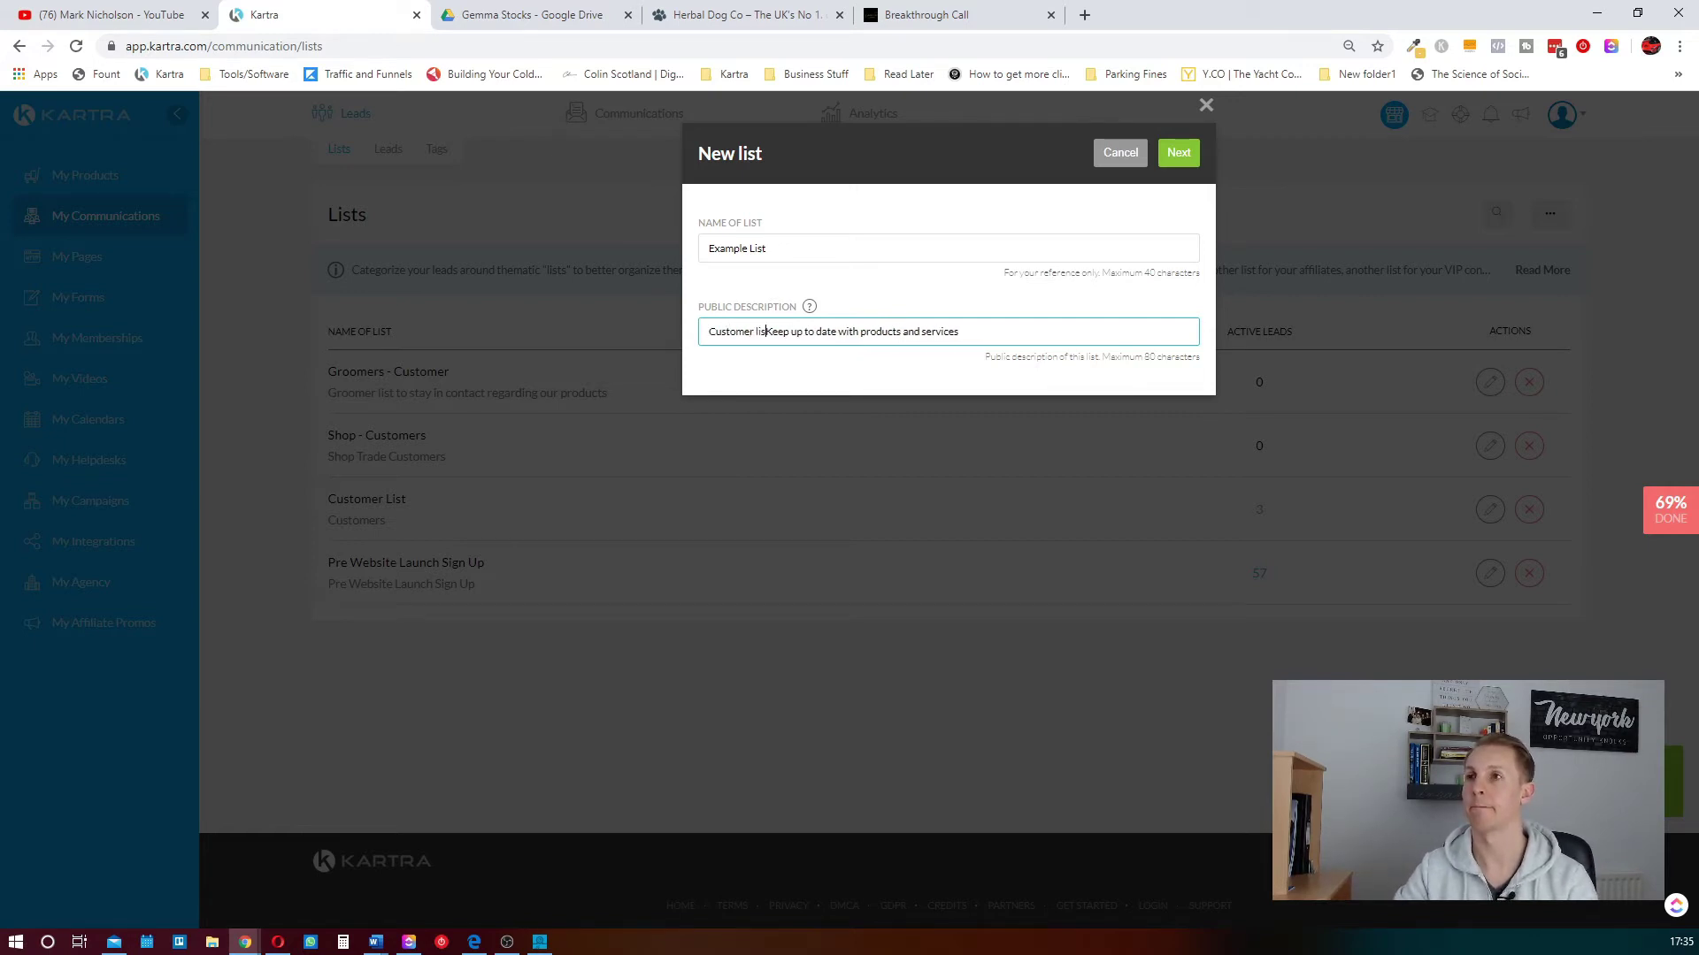
{"action": "type", "text": " 0"}
{"action": "key", "text": "BackSpace"}
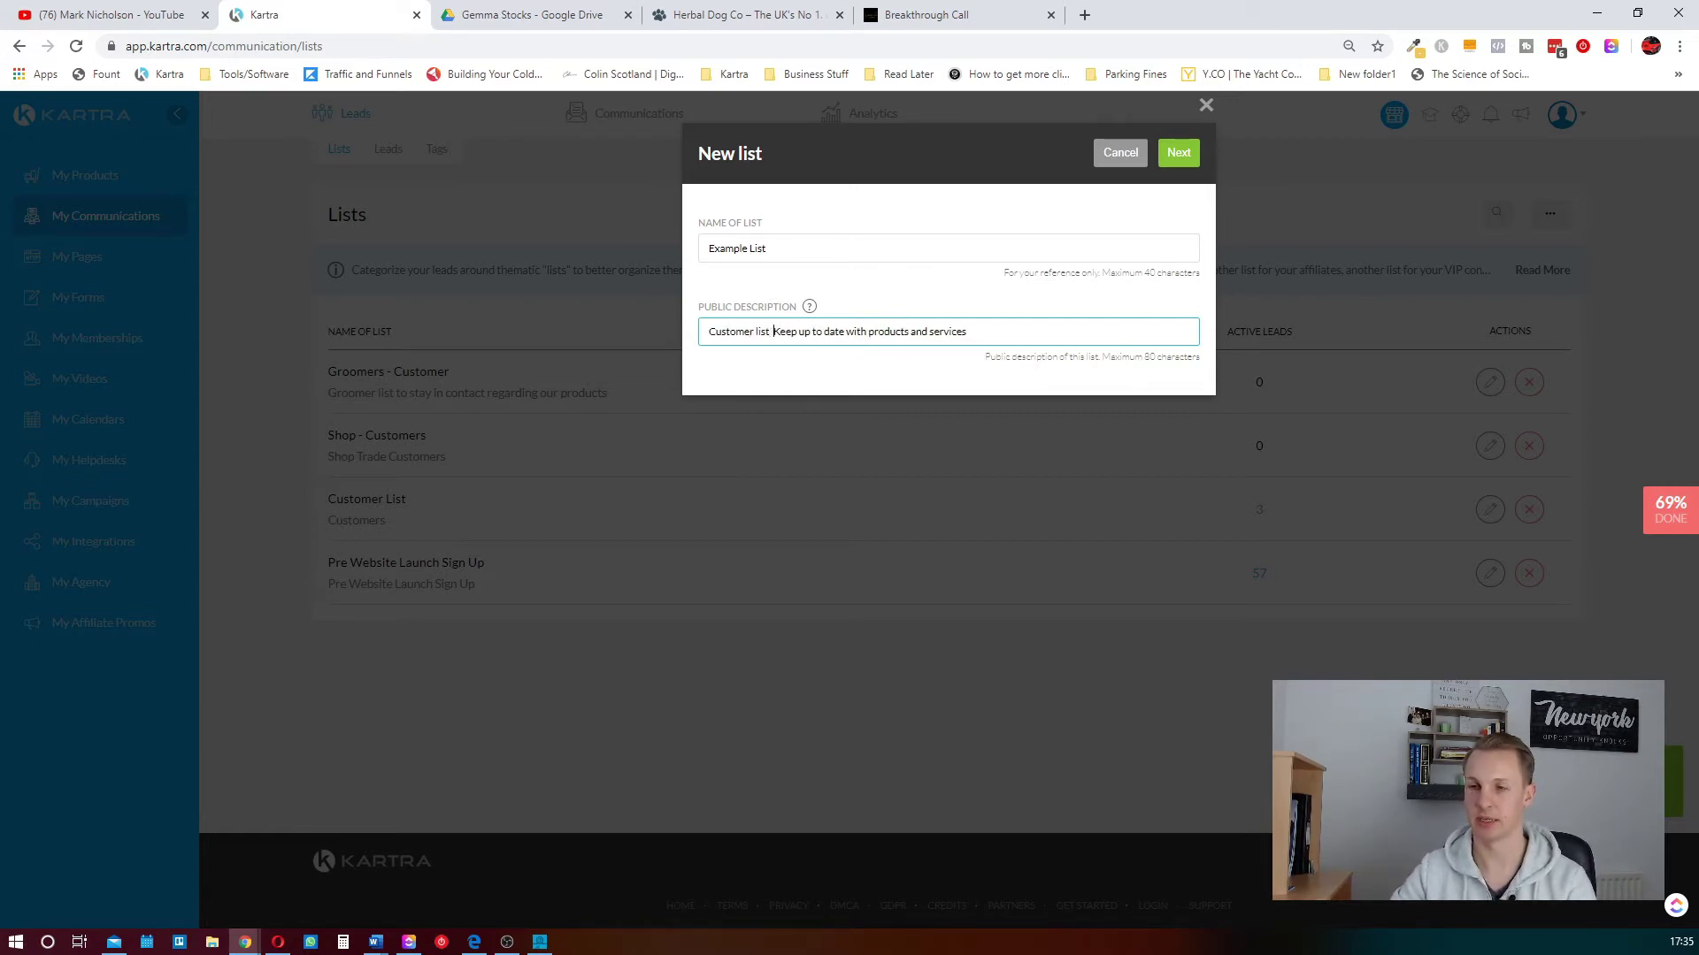
{"action": "type", "text": "-"}
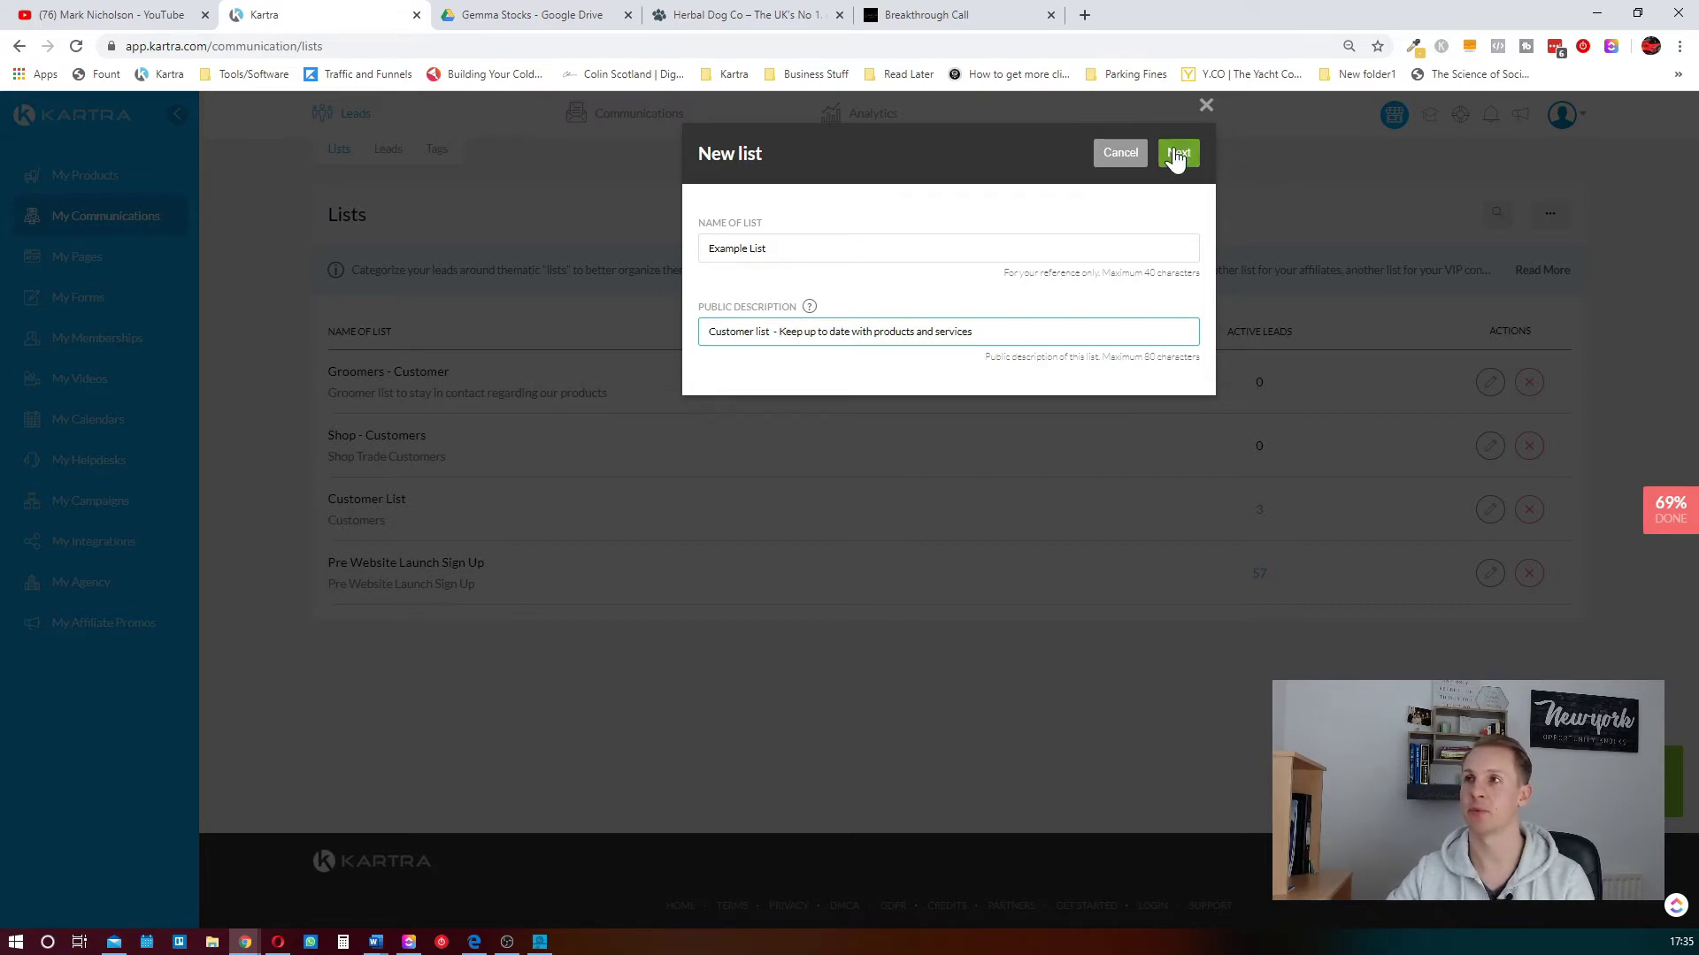
{"action": "left_click", "coordinate": [1177, 154]}
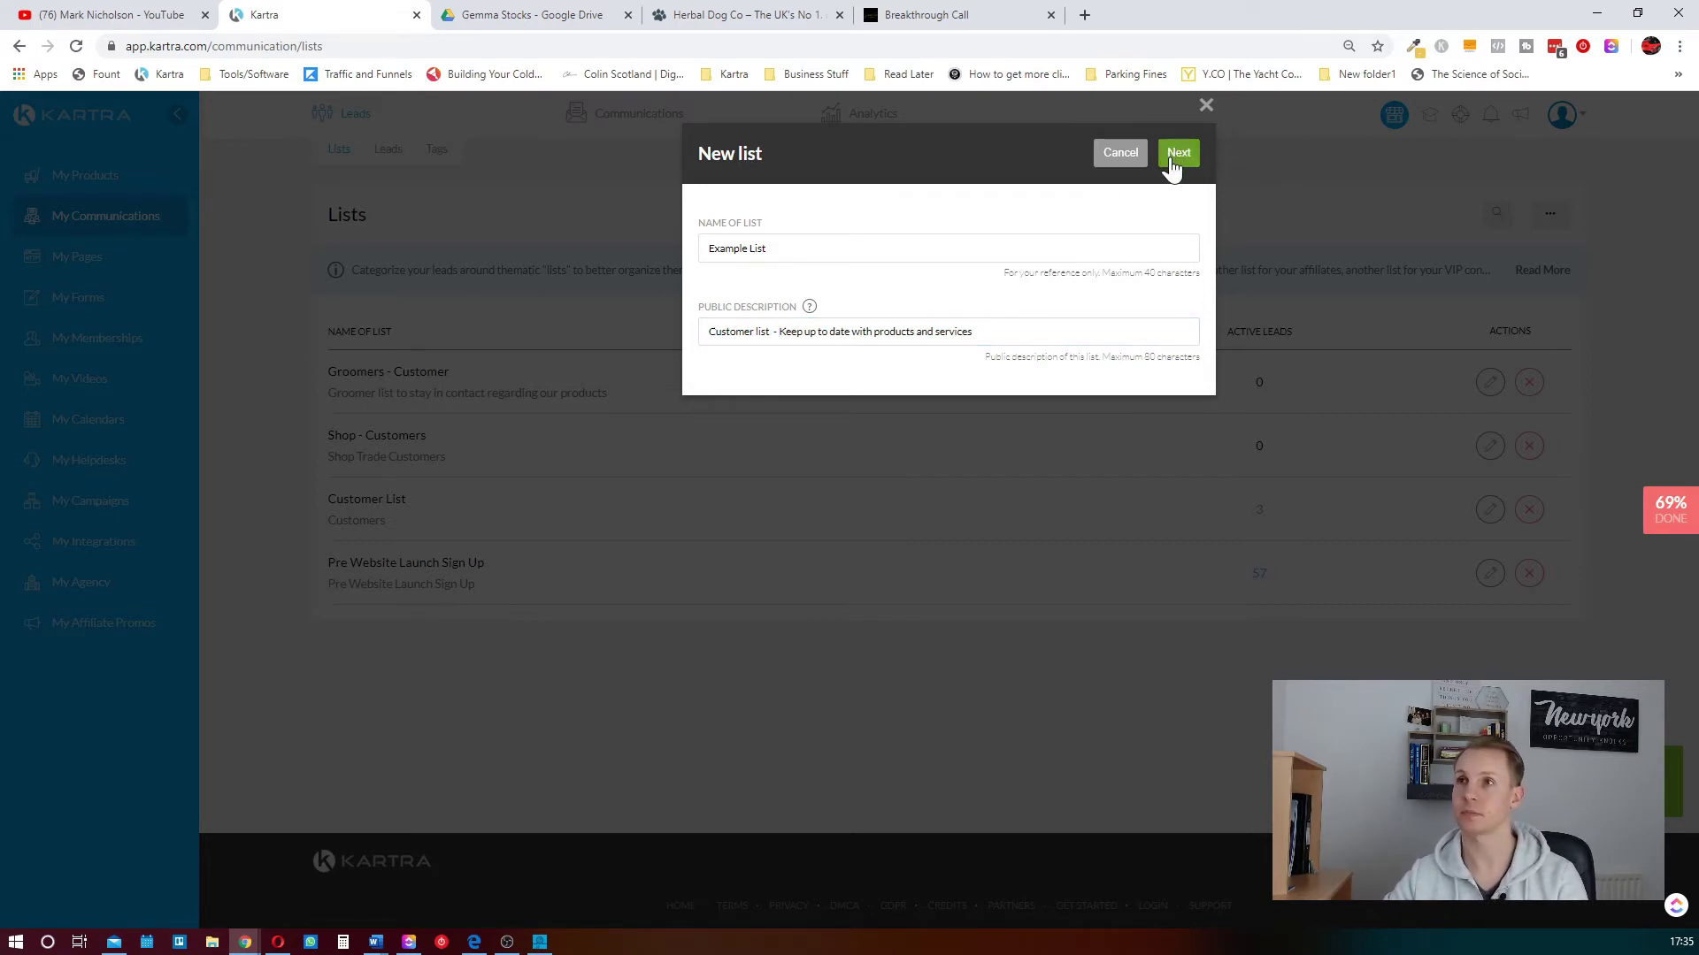
Create Example List and choose Import leads to reach the upload-contacts step.
{"action": "left_click", "coordinate": [1174, 161]}
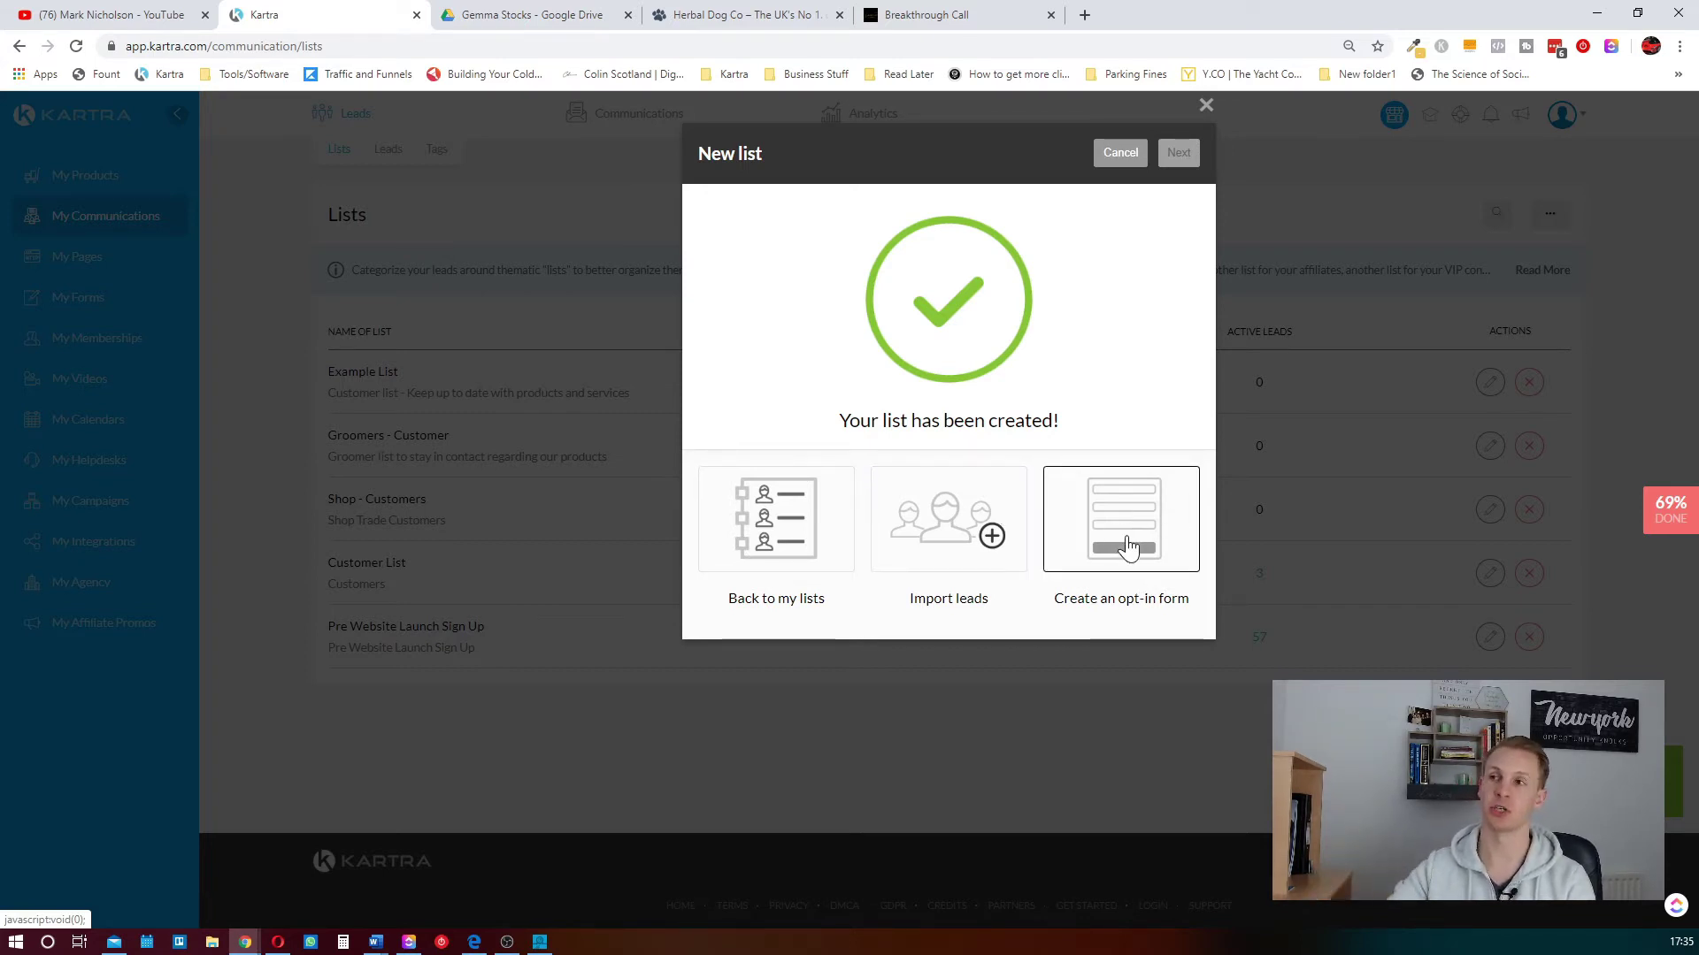
{"action": "left_click", "coordinate": [940, 554]}
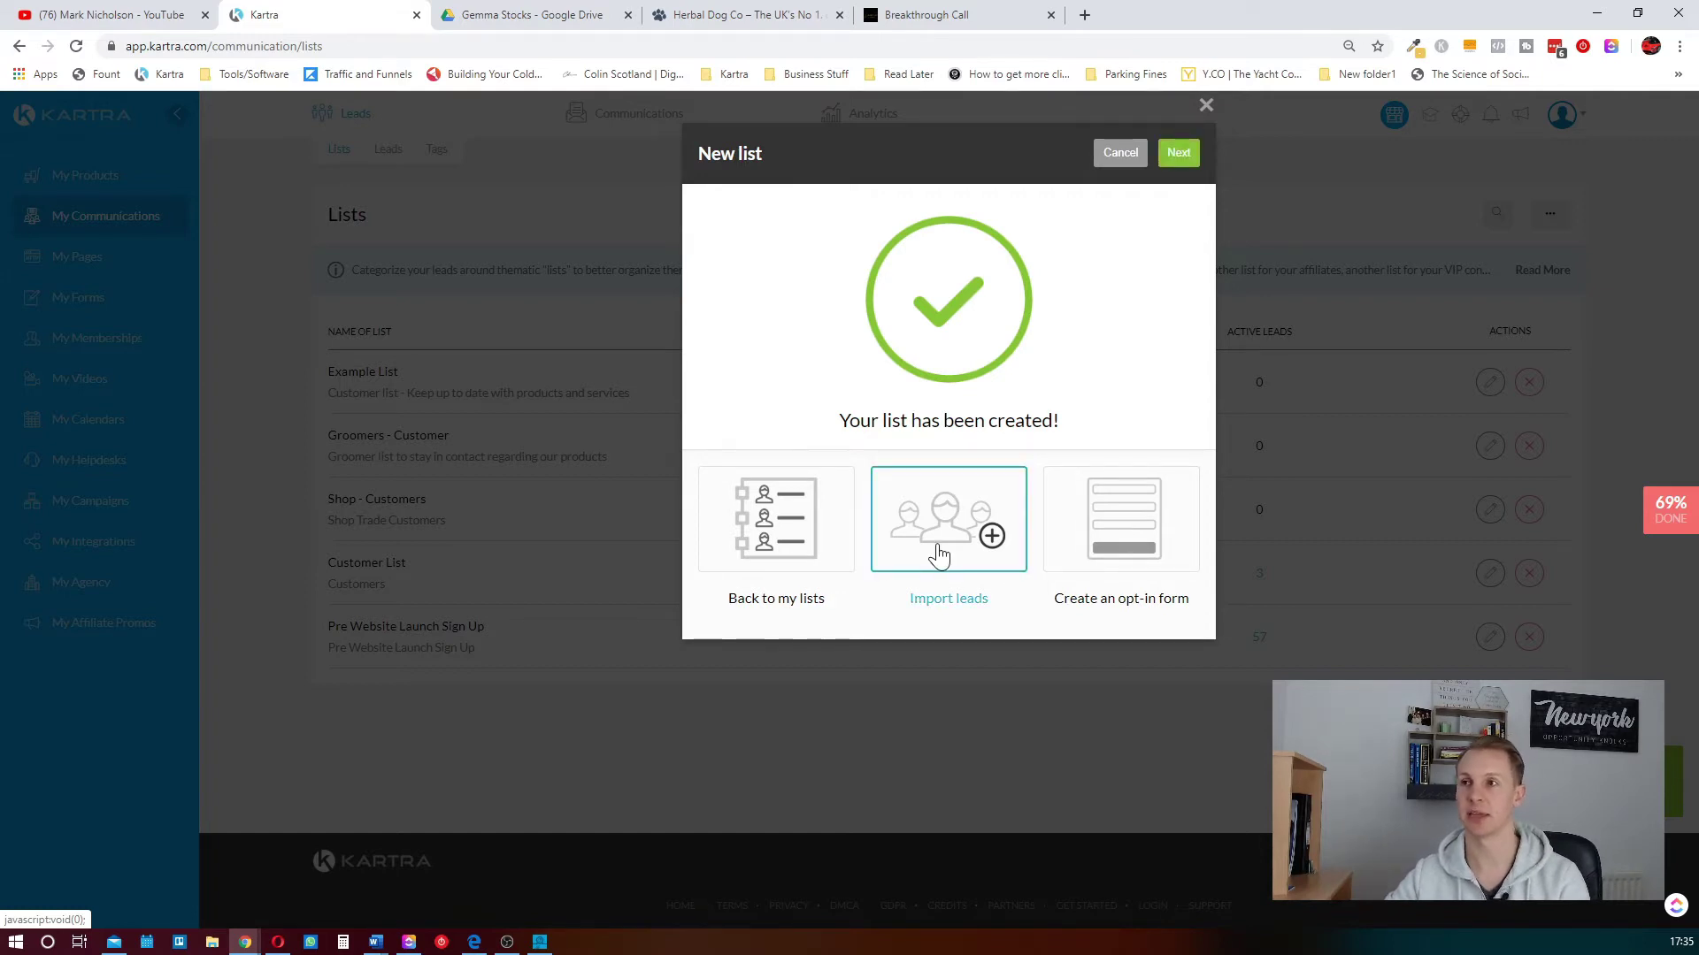
{"action": "left_click", "coordinate": [1182, 155]}
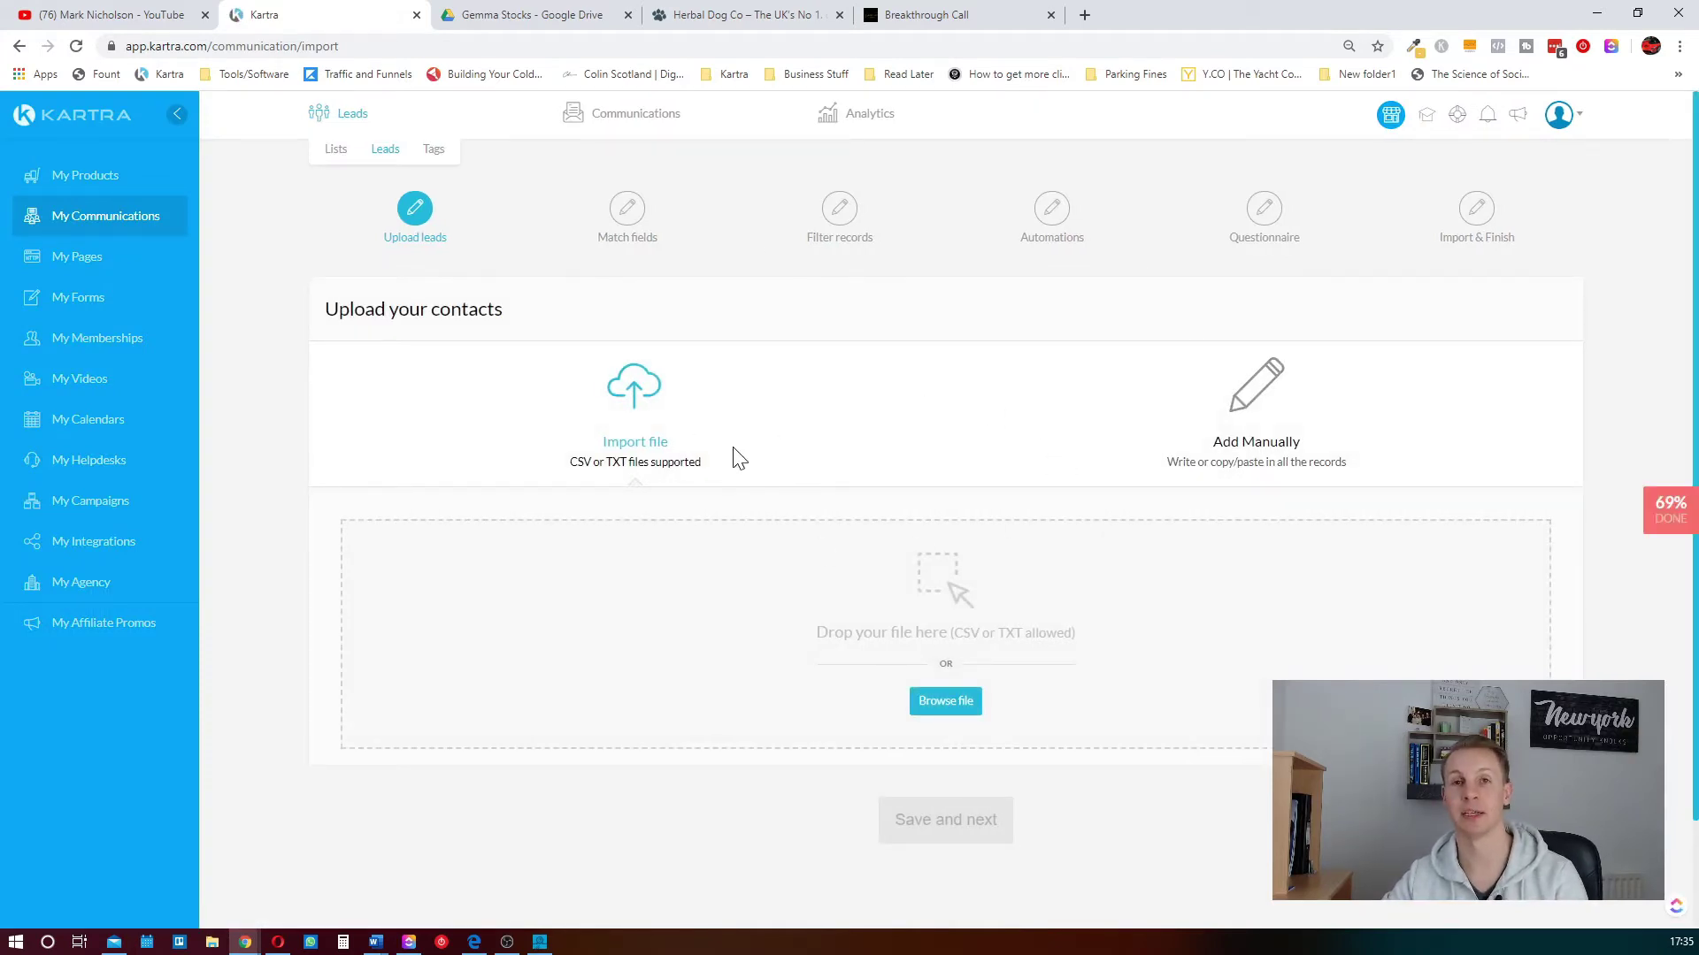
Upload the Consumer list CSV file from the Open dialog.
{"action": "left_click", "coordinate": [932, 703]}
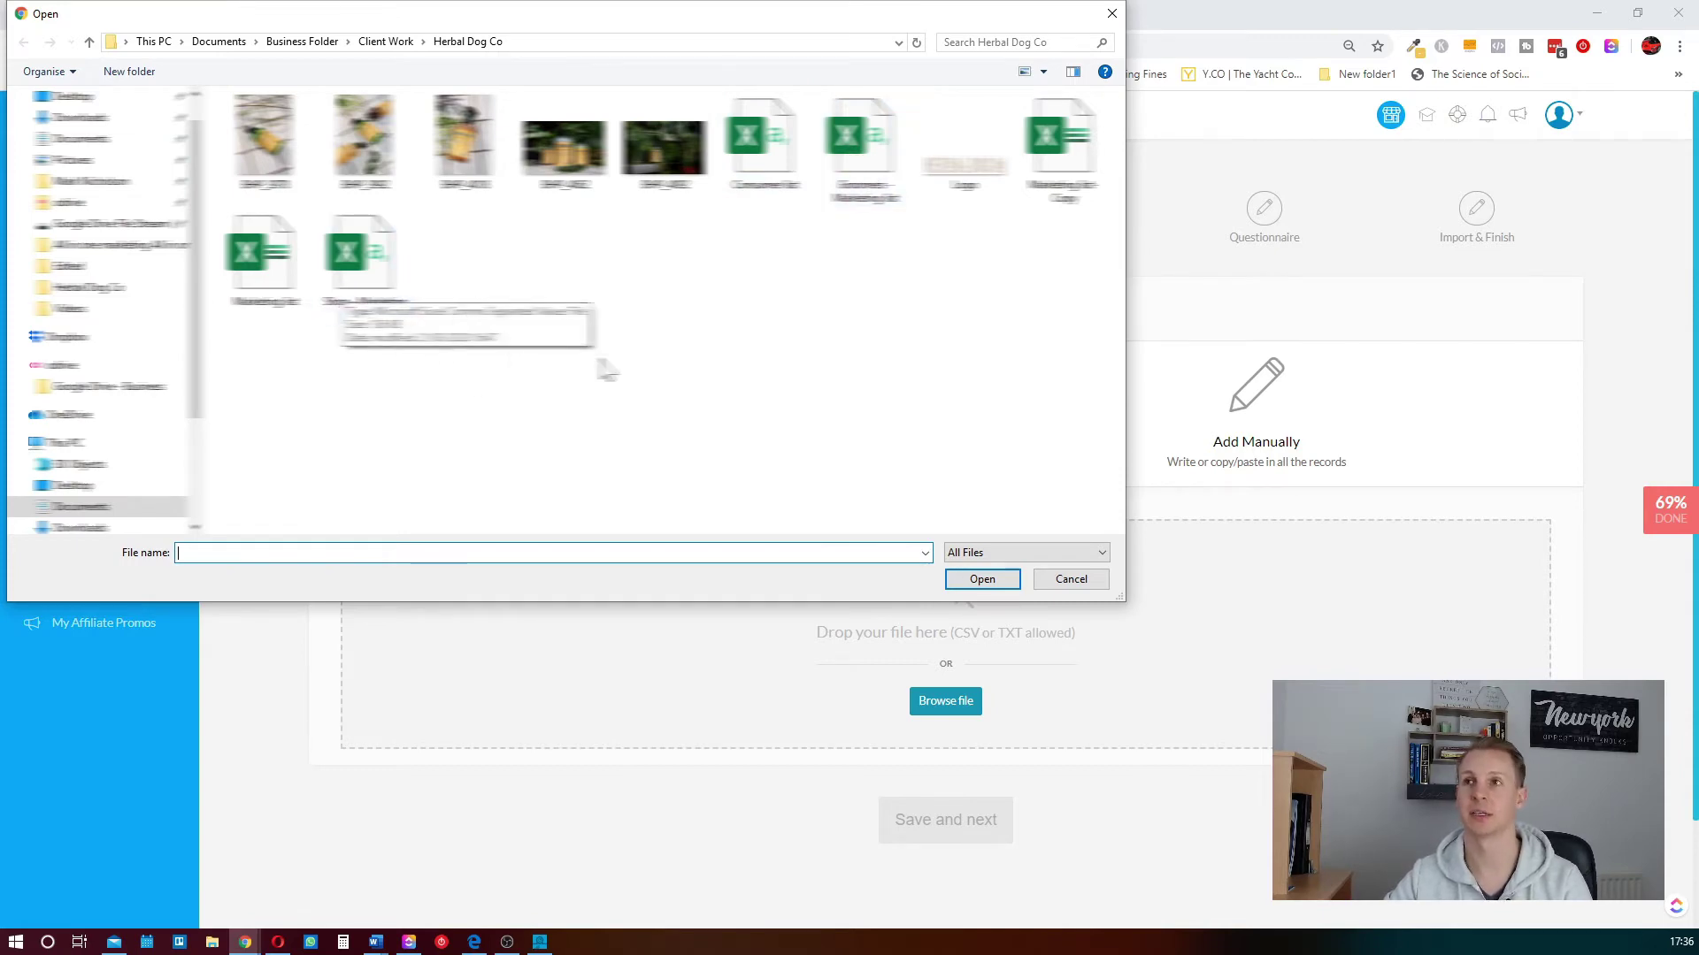
{"action": "left_click", "coordinate": [764, 141]}
{"action": "left_click", "coordinate": [996, 576]}
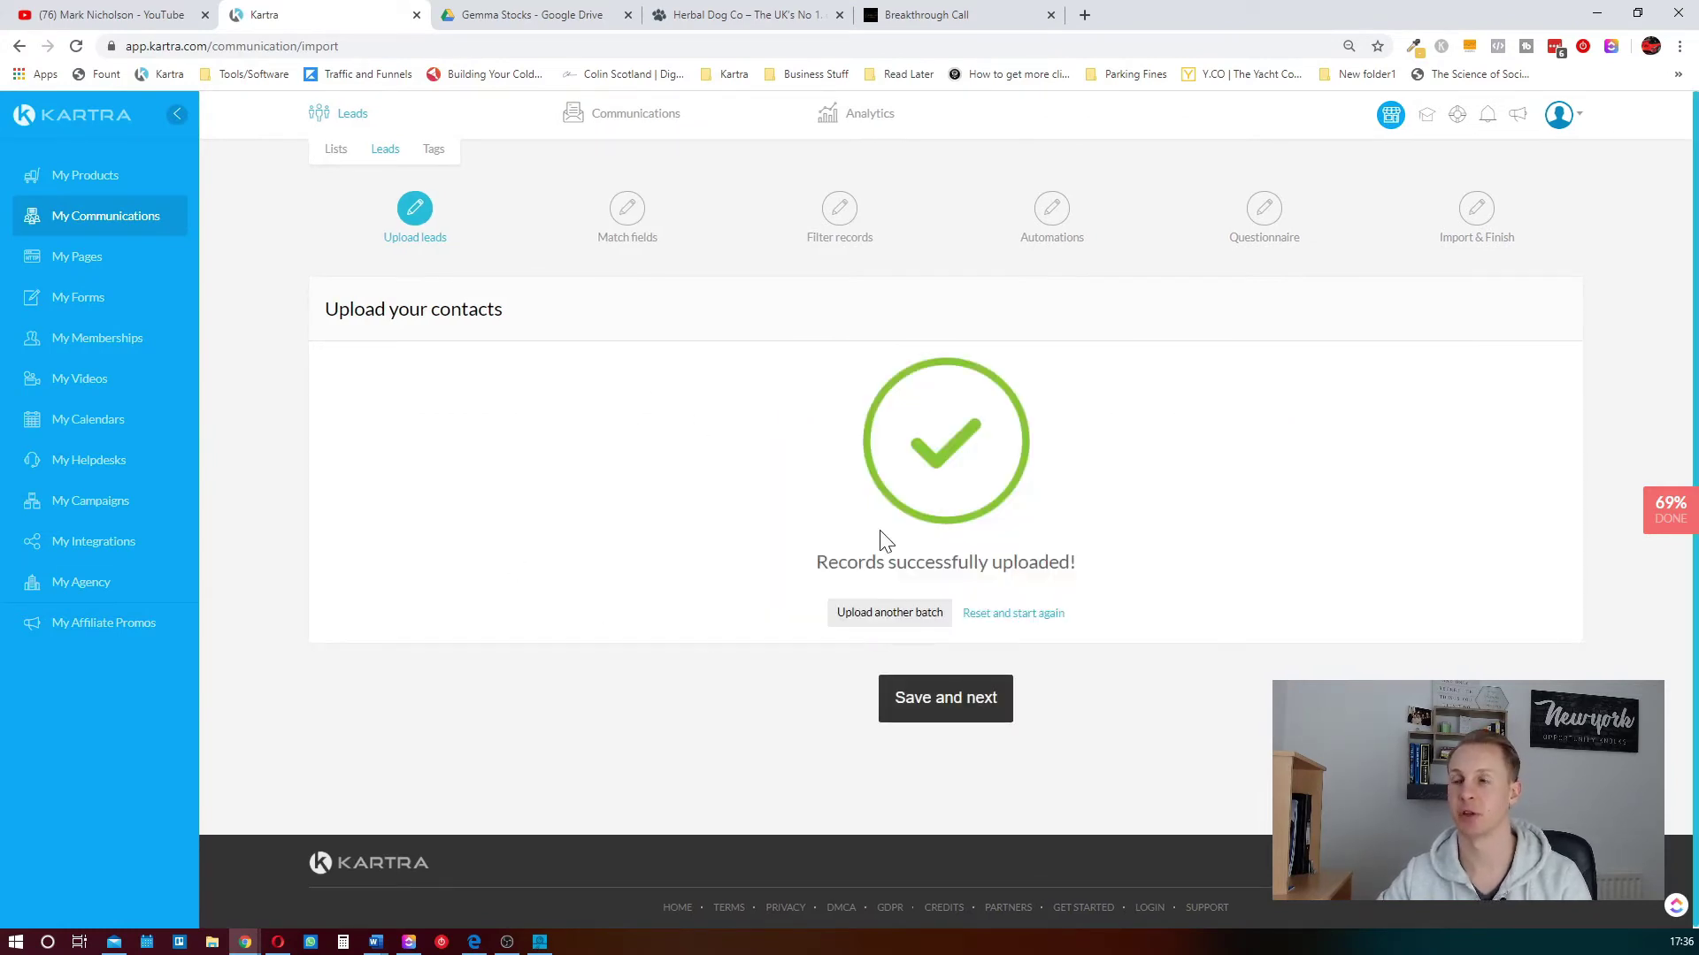
Map the first columns to First name, Last name and Address.
{"action": "left_click", "coordinate": [929, 694]}
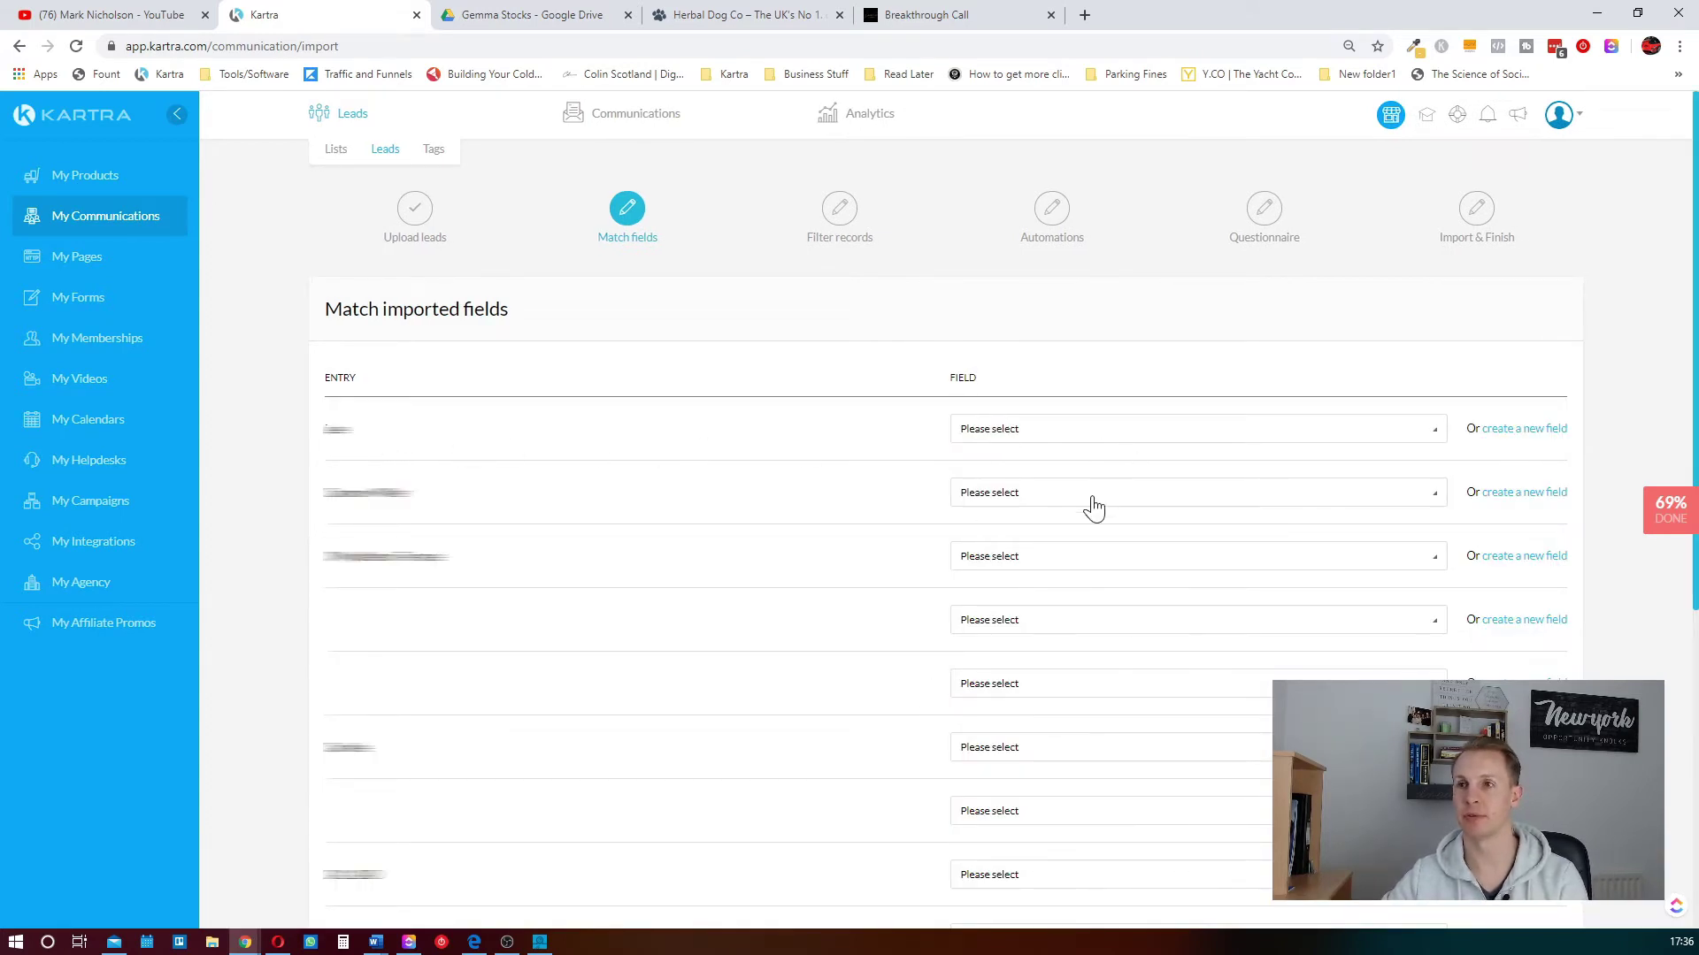
{"action": "left_click", "coordinate": [1042, 436]}
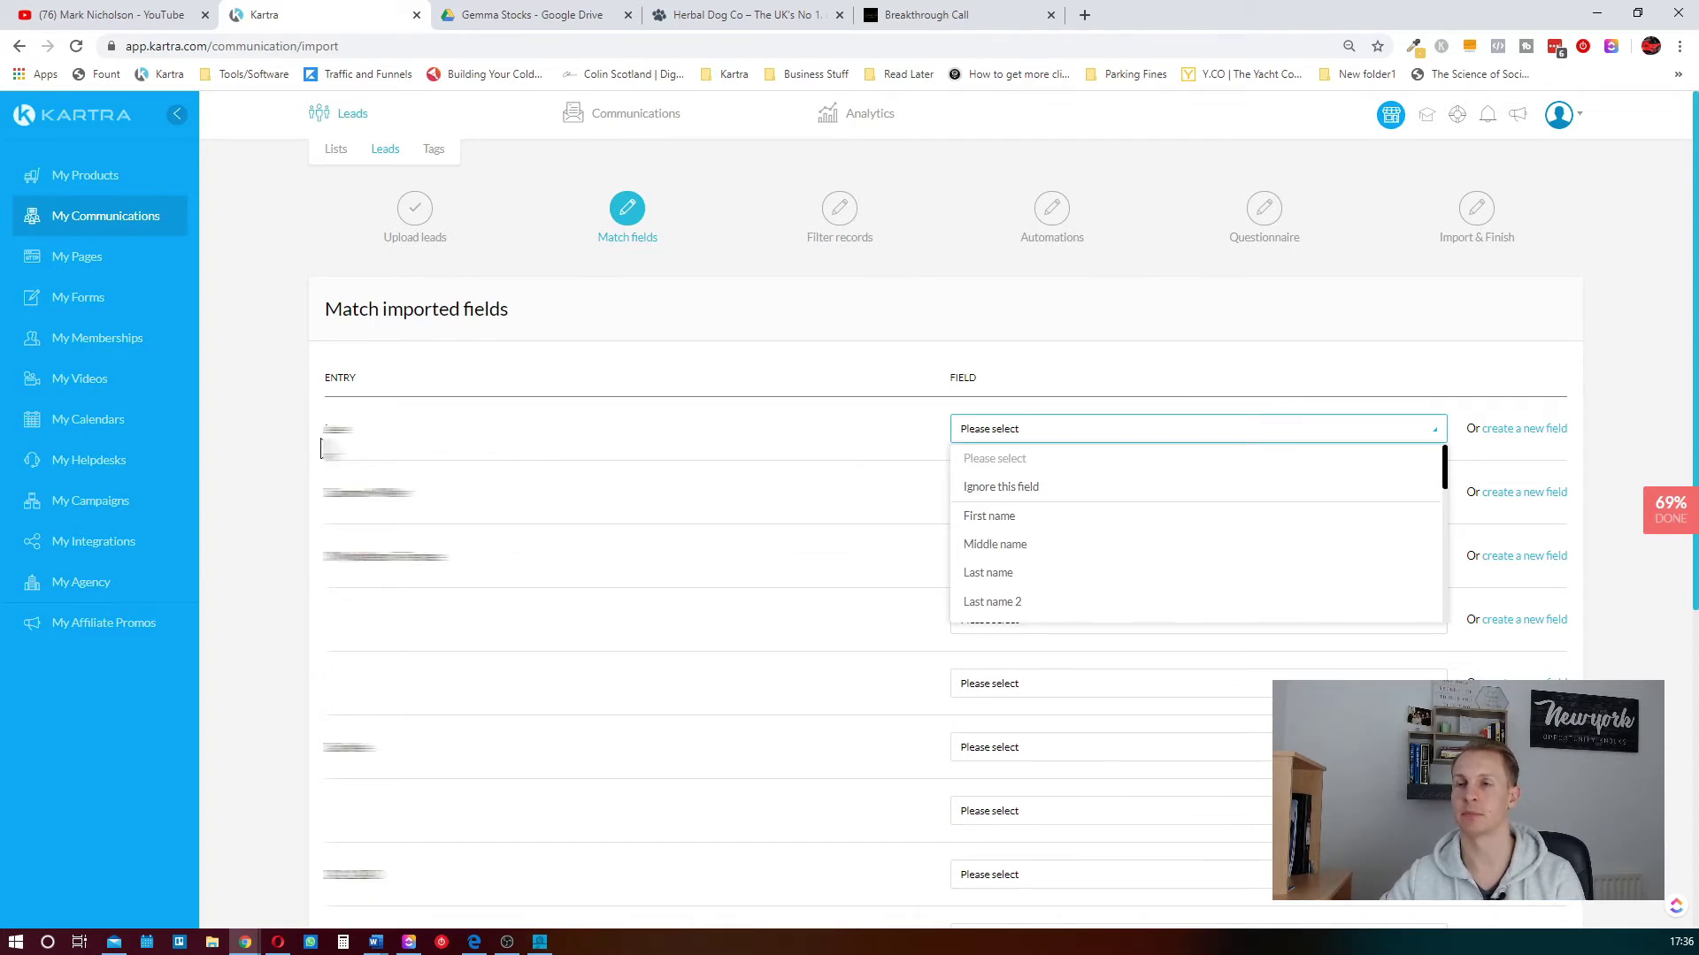
{"action": "left_click", "coordinate": [991, 517]}
{"action": "left_click", "coordinate": [1005, 492]}
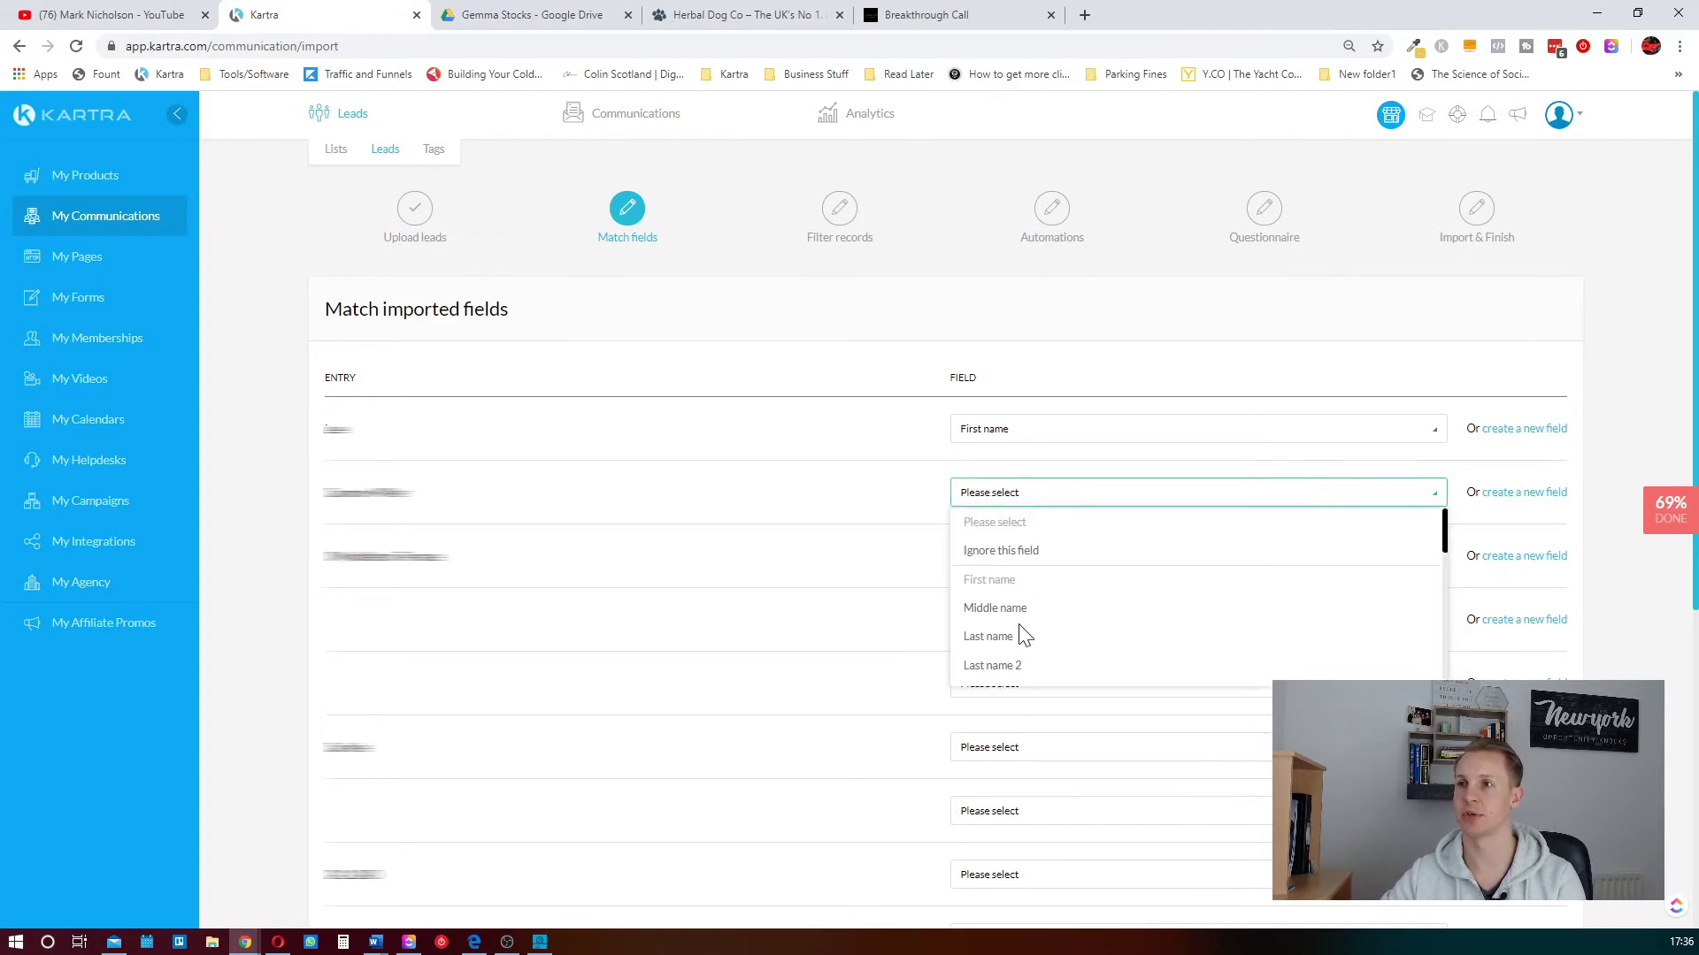
{"action": "left_click", "coordinate": [1017, 635]}
{"action": "left_click", "coordinate": [1058, 562]}
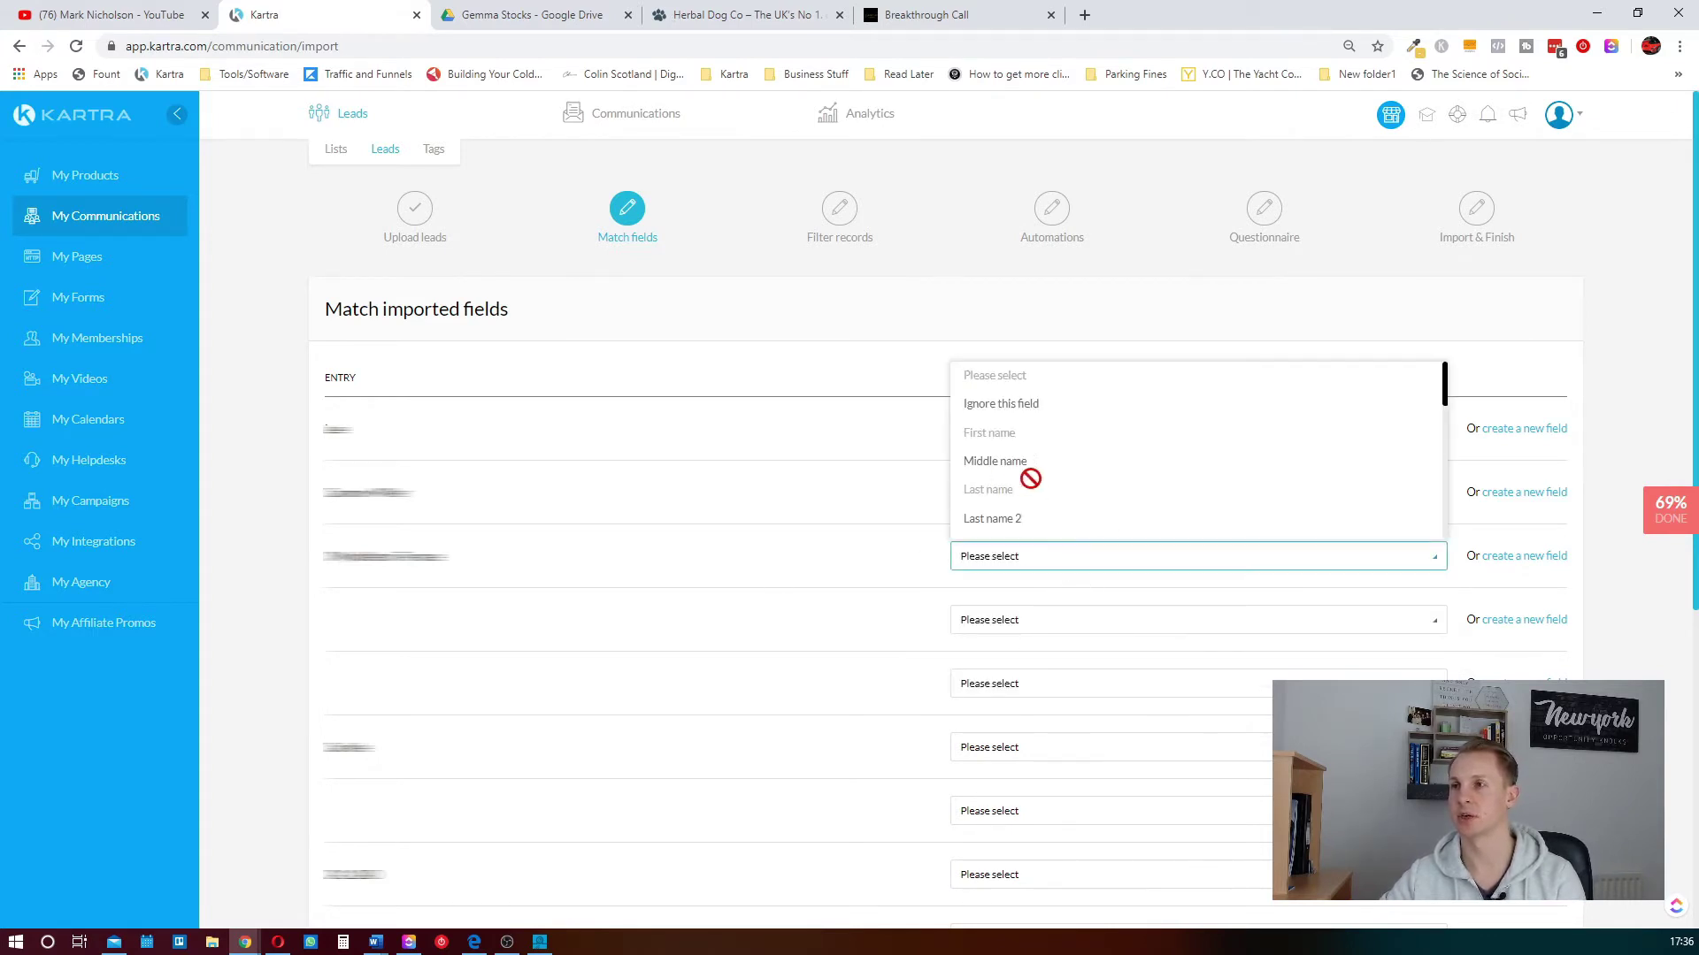
{"action": "scroll", "coordinate": [1035, 442], "scroll_direction": "down", "scroll_amount": 4}
{"action": "scroll", "coordinate": [1083, 434], "scroll_direction": "up", "scroll_amount": 2}
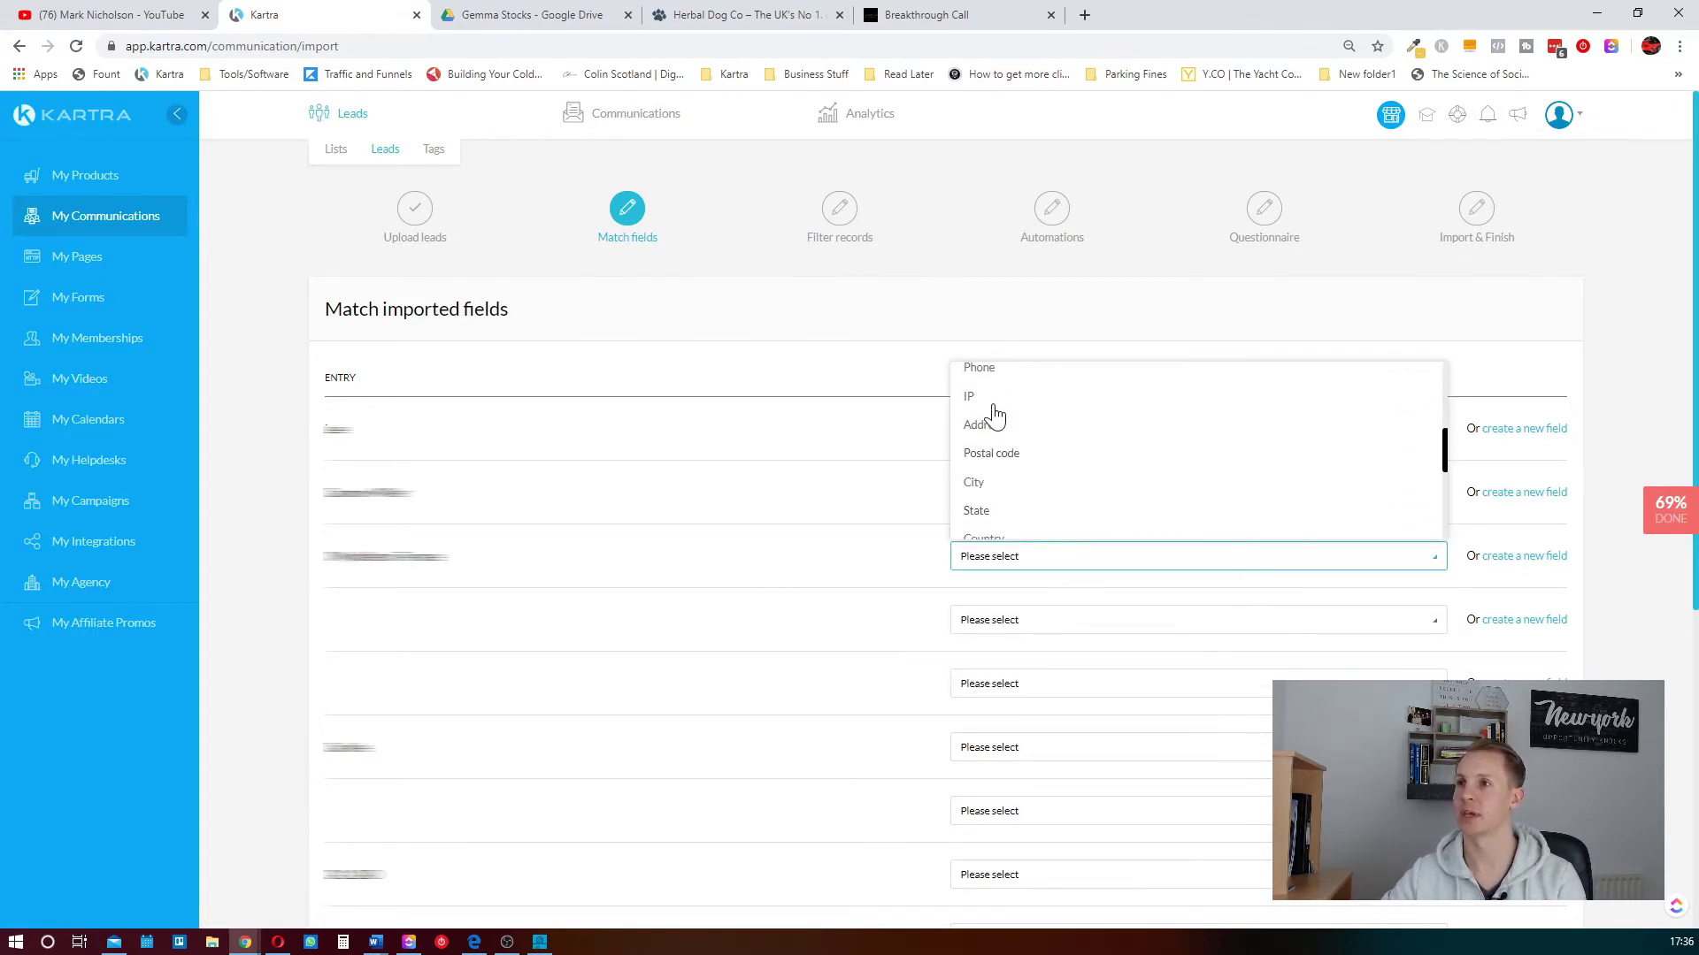
{"action": "left_click", "coordinate": [994, 422]}
{"action": "left_click", "coordinate": [982, 636]}
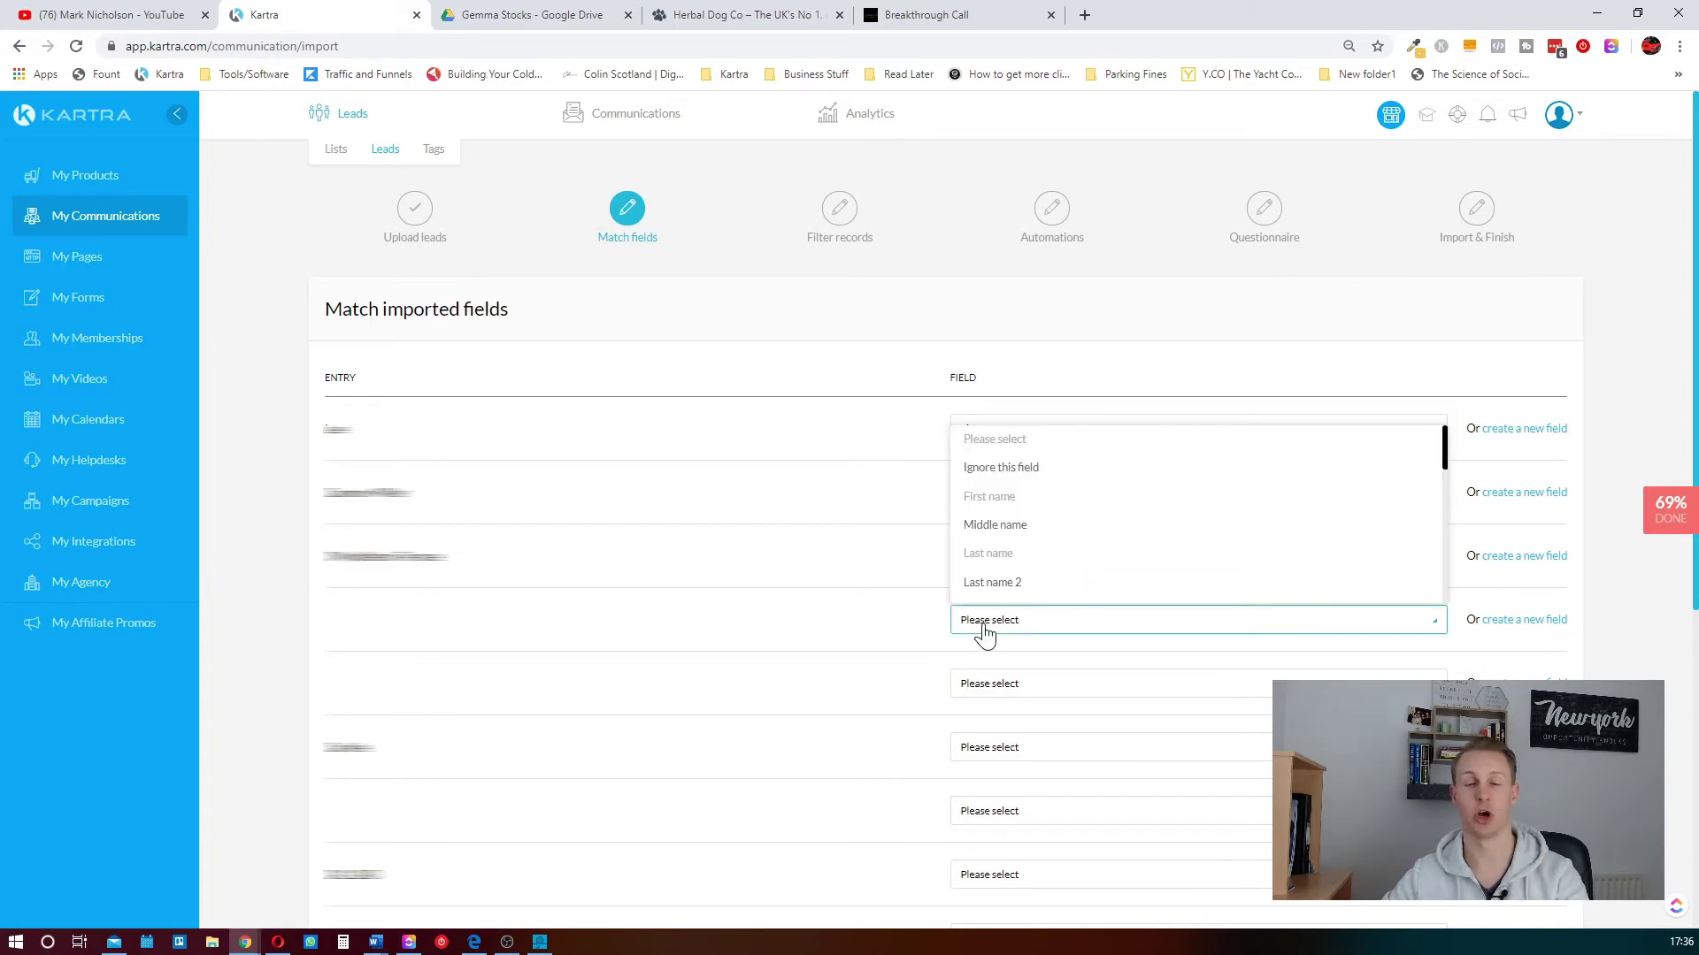
Map the fourth and fifth columns to Address 2 and Address 3.
{"action": "scroll", "coordinate": [1088, 531], "scroll_direction": "down", "scroll_amount": 1}
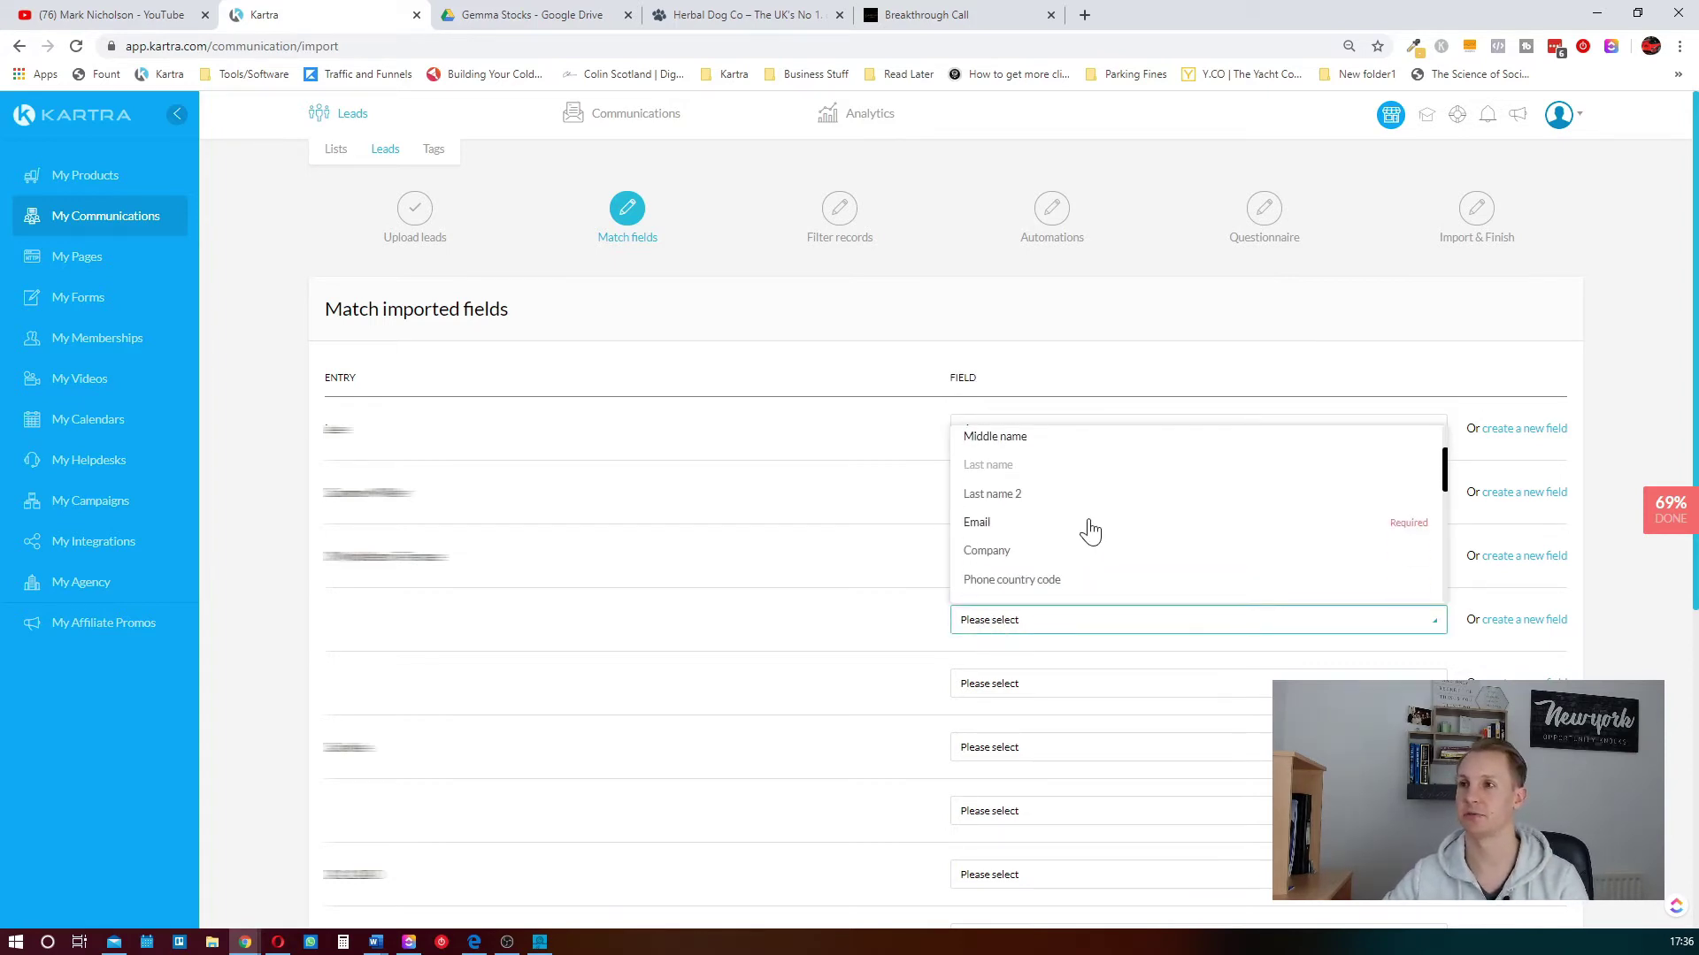
{"action": "scroll", "coordinate": [1090, 529], "scroll_direction": "down", "scroll_amount": 3}
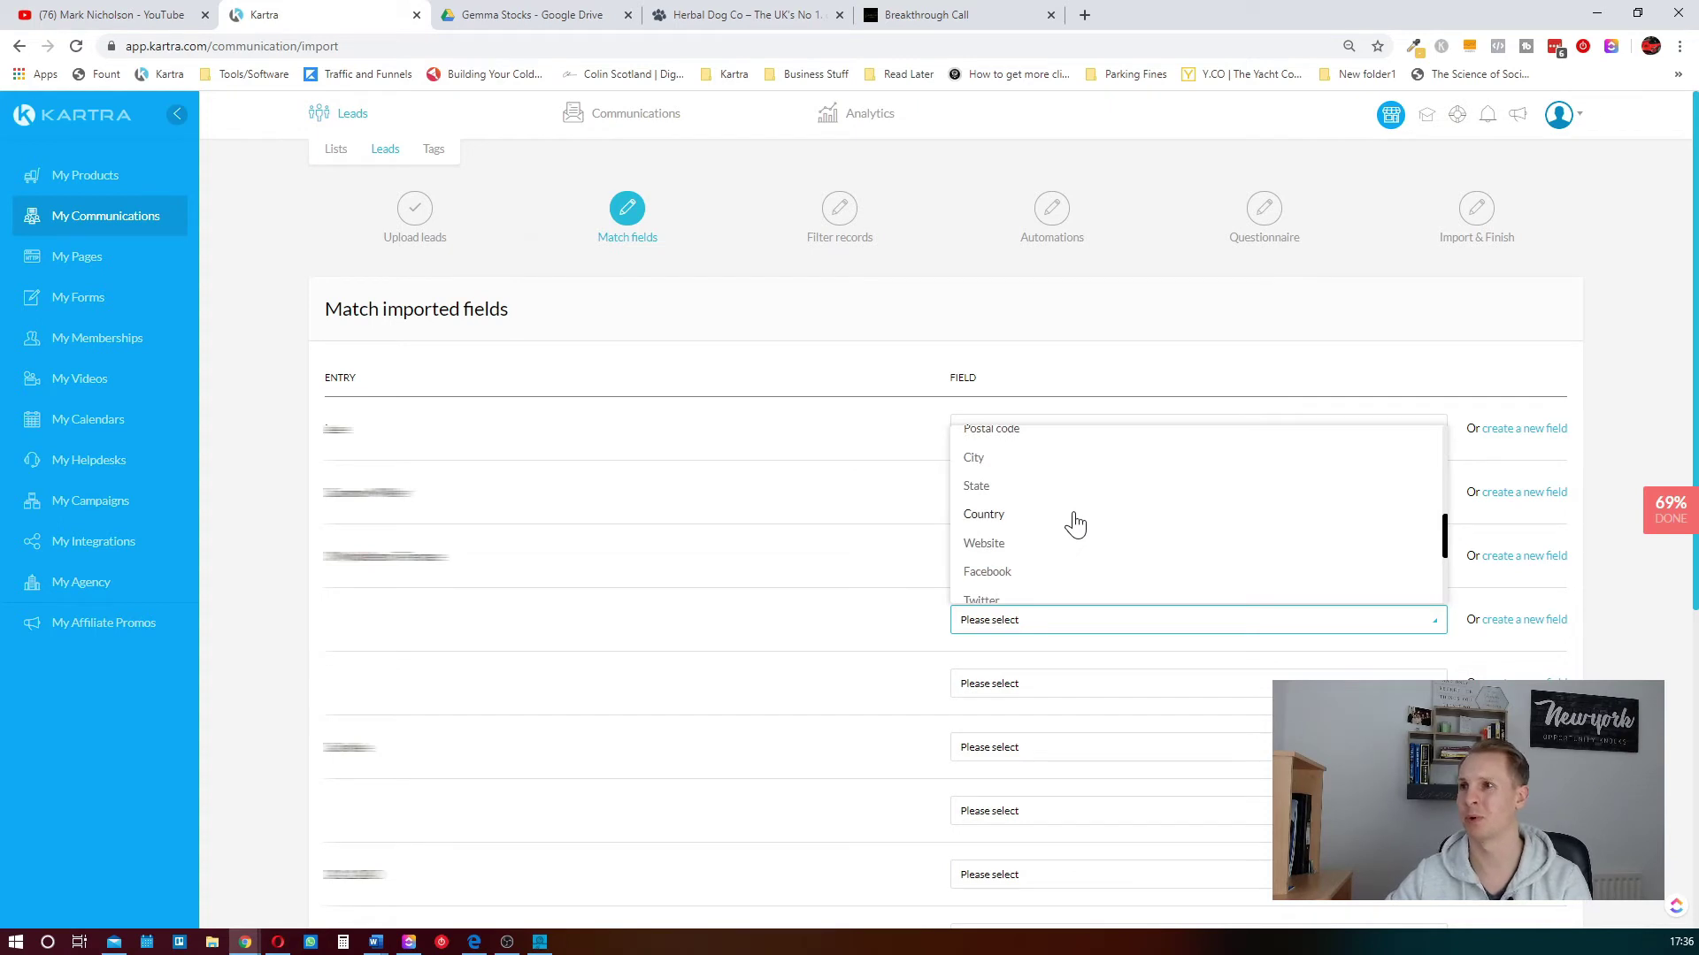
{"action": "scroll", "coordinate": [1066, 525], "scroll_direction": "down", "scroll_amount": 3}
{"action": "left_click", "coordinate": [1008, 575]}
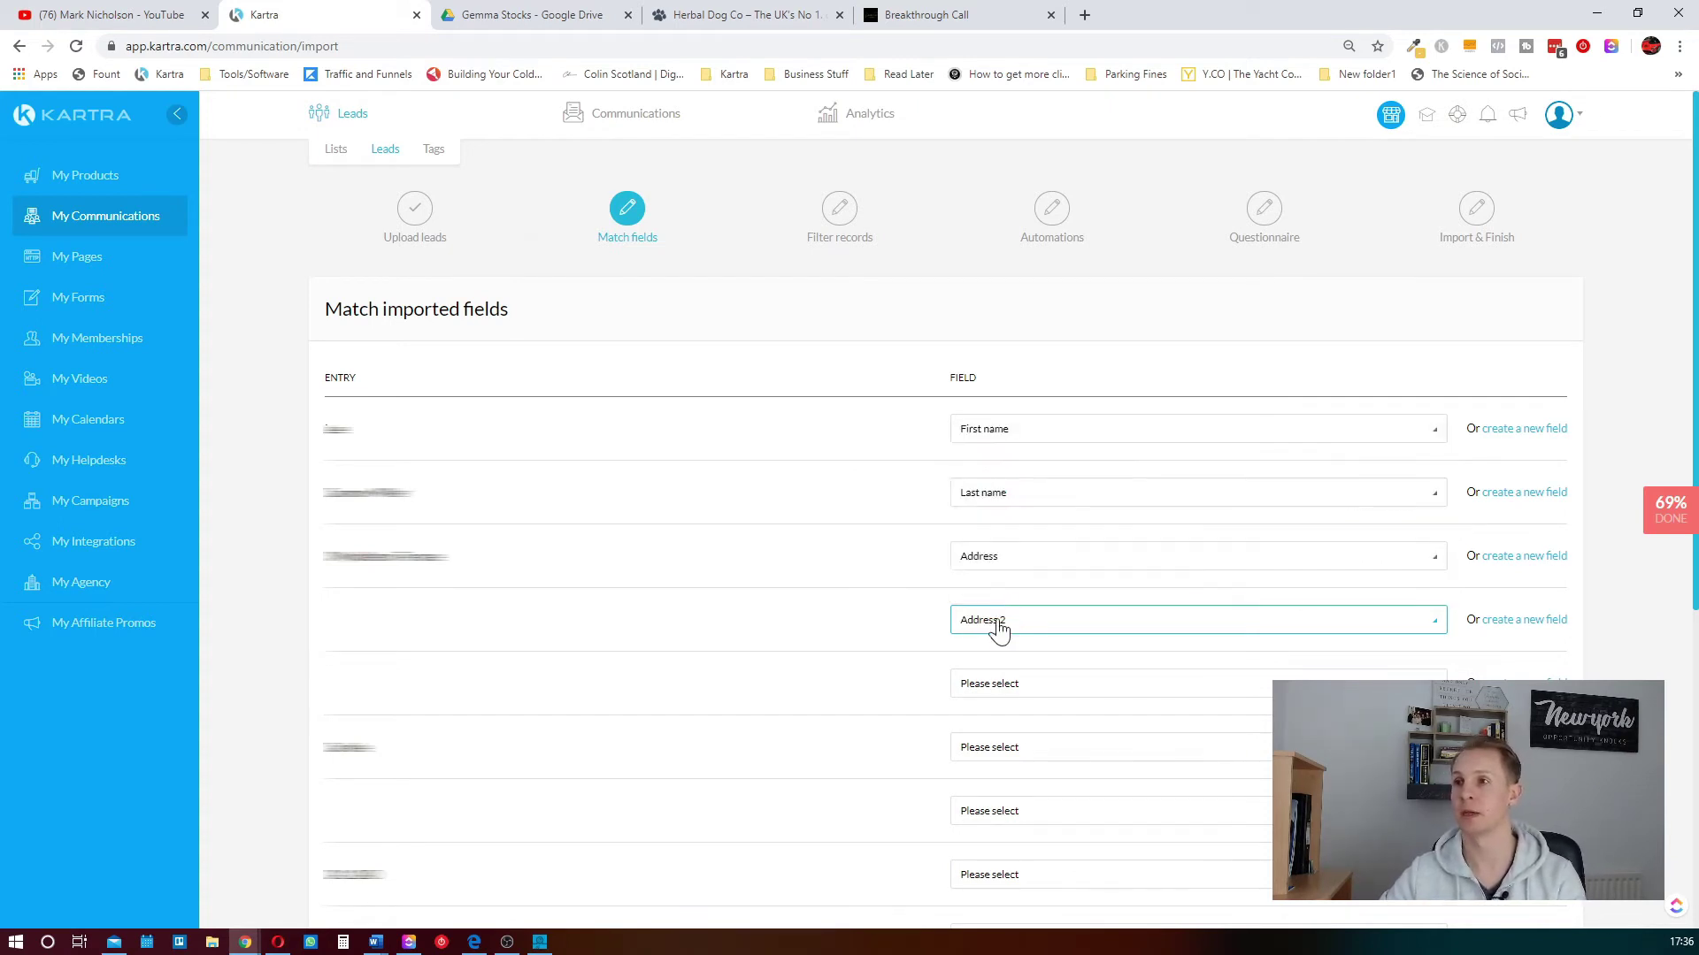
{"action": "left_click", "coordinate": [980, 691]}
{"action": "scroll", "coordinate": [1033, 557], "scroll_direction": "down", "scroll_amount": 5}
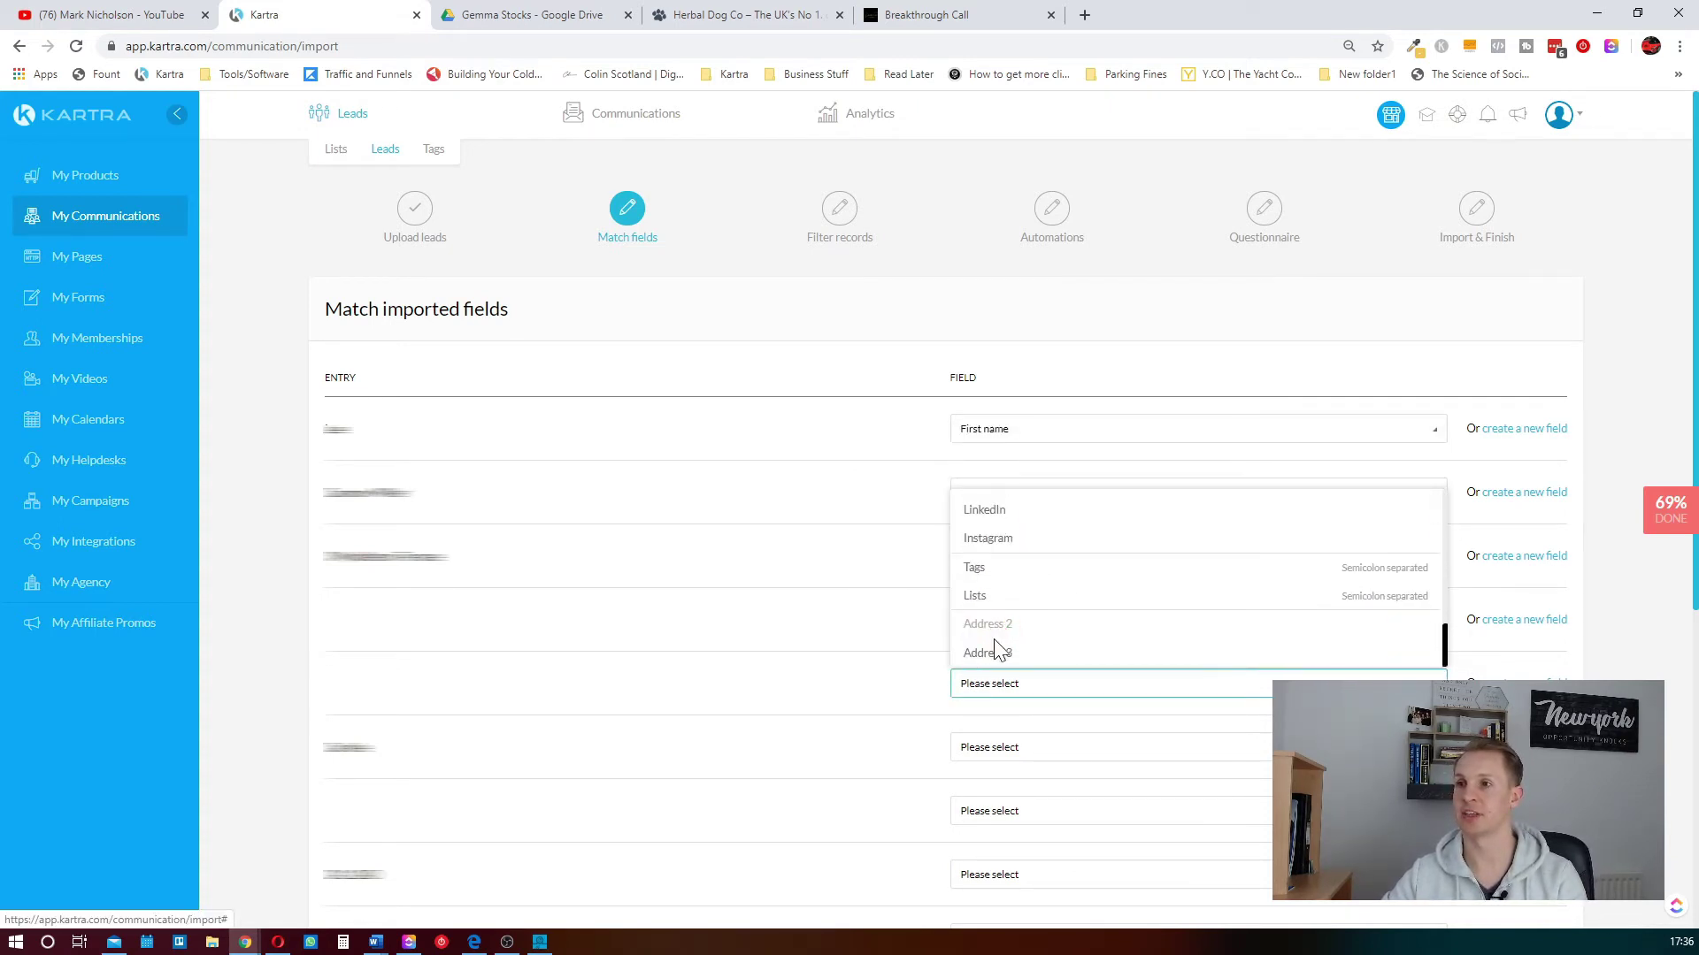
{"action": "left_click", "coordinate": [997, 653]}
Recheck the Address 2 row's field choices, cancelling a new custom field without changes.
{"action": "scroll", "coordinate": [1039, 613], "scroll_direction": "down", "scroll_amount": 2}
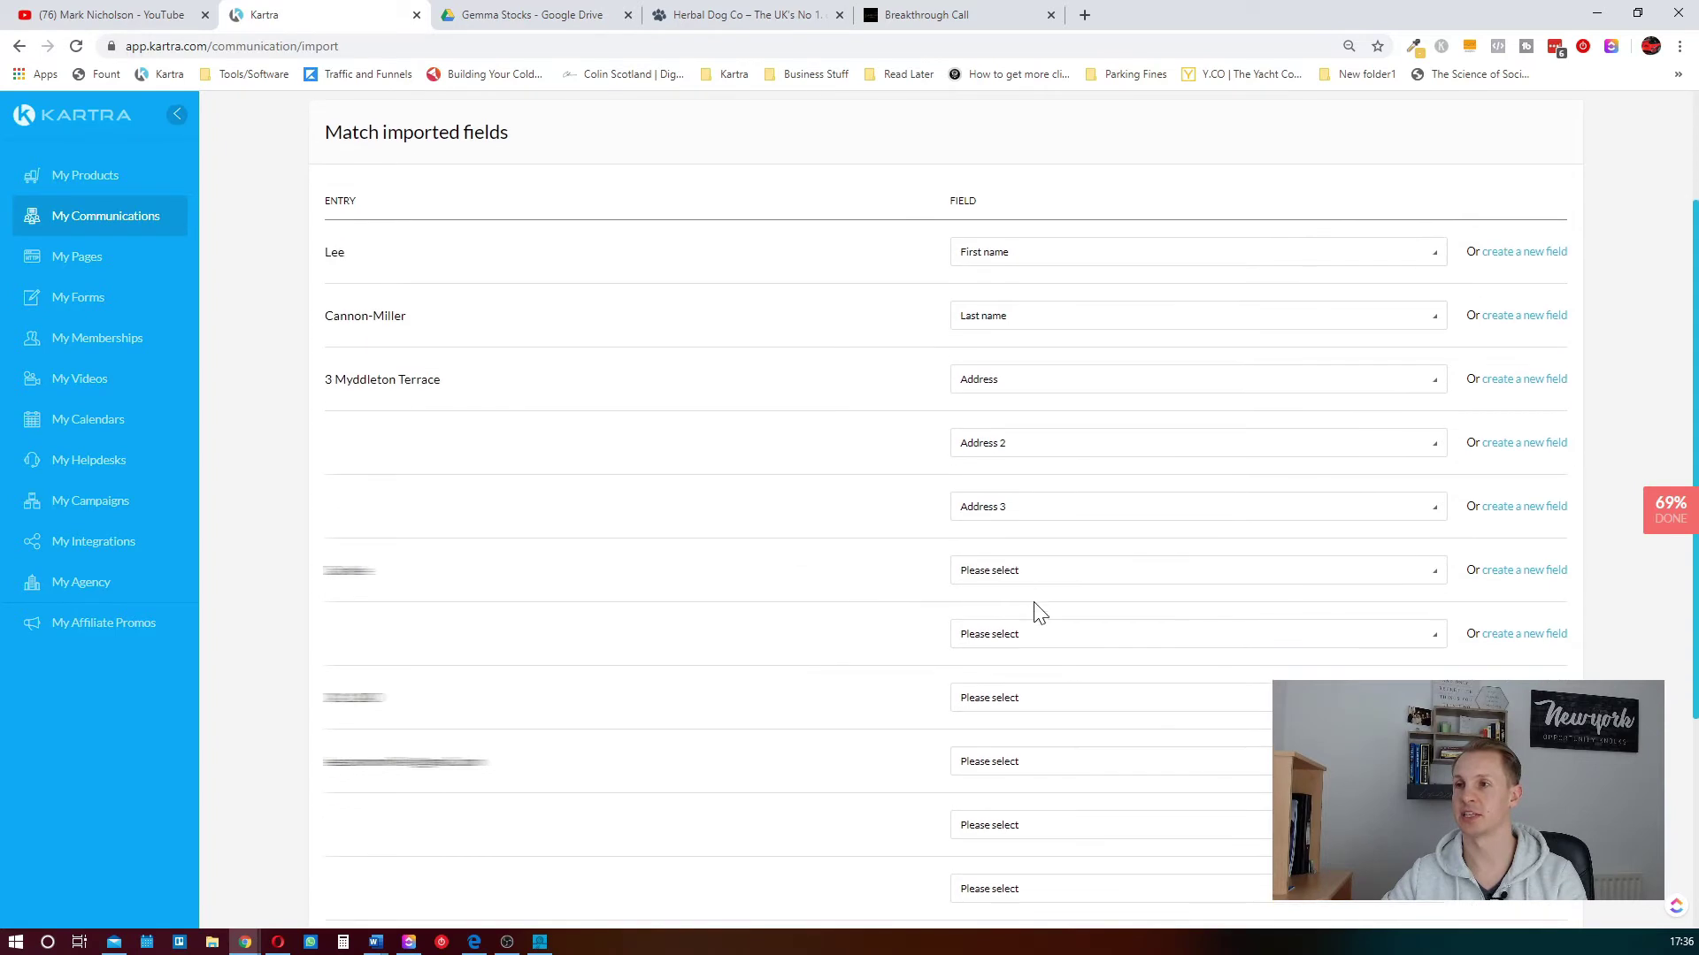
{"action": "left_click", "coordinate": [1022, 443]}
{"action": "scroll", "coordinate": [1037, 535], "scroll_direction": "down", "scroll_amount": 1}
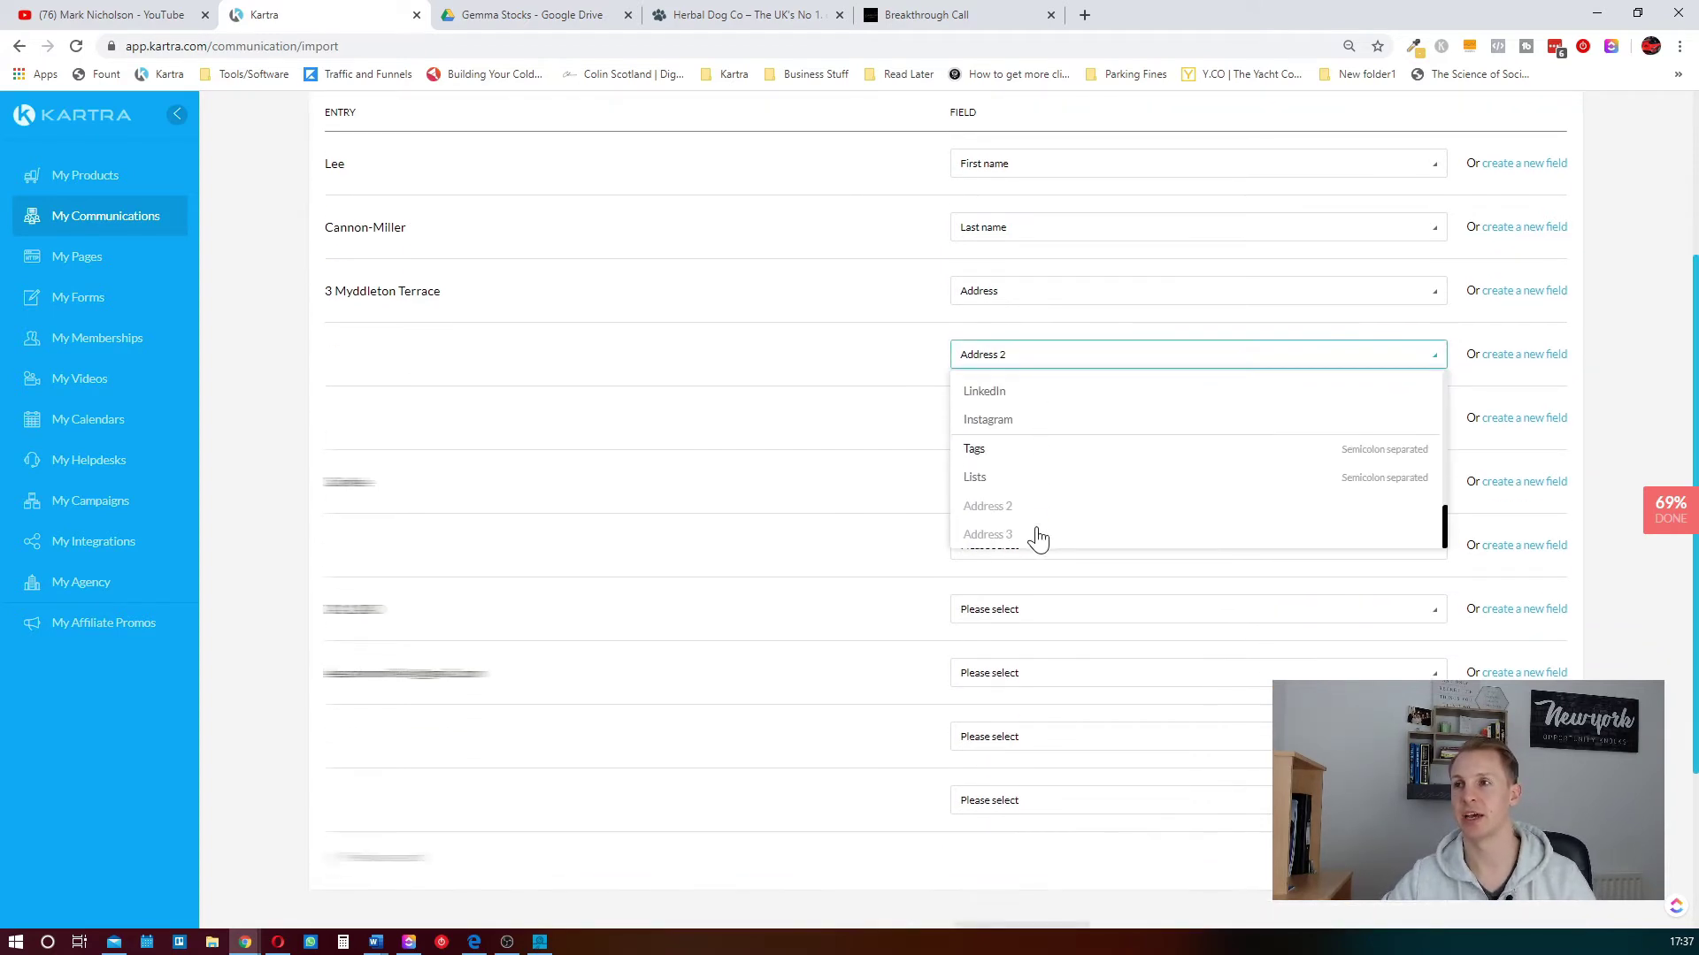
{"action": "scroll", "coordinate": [1026, 487], "scroll_direction": "up", "scroll_amount": 5}
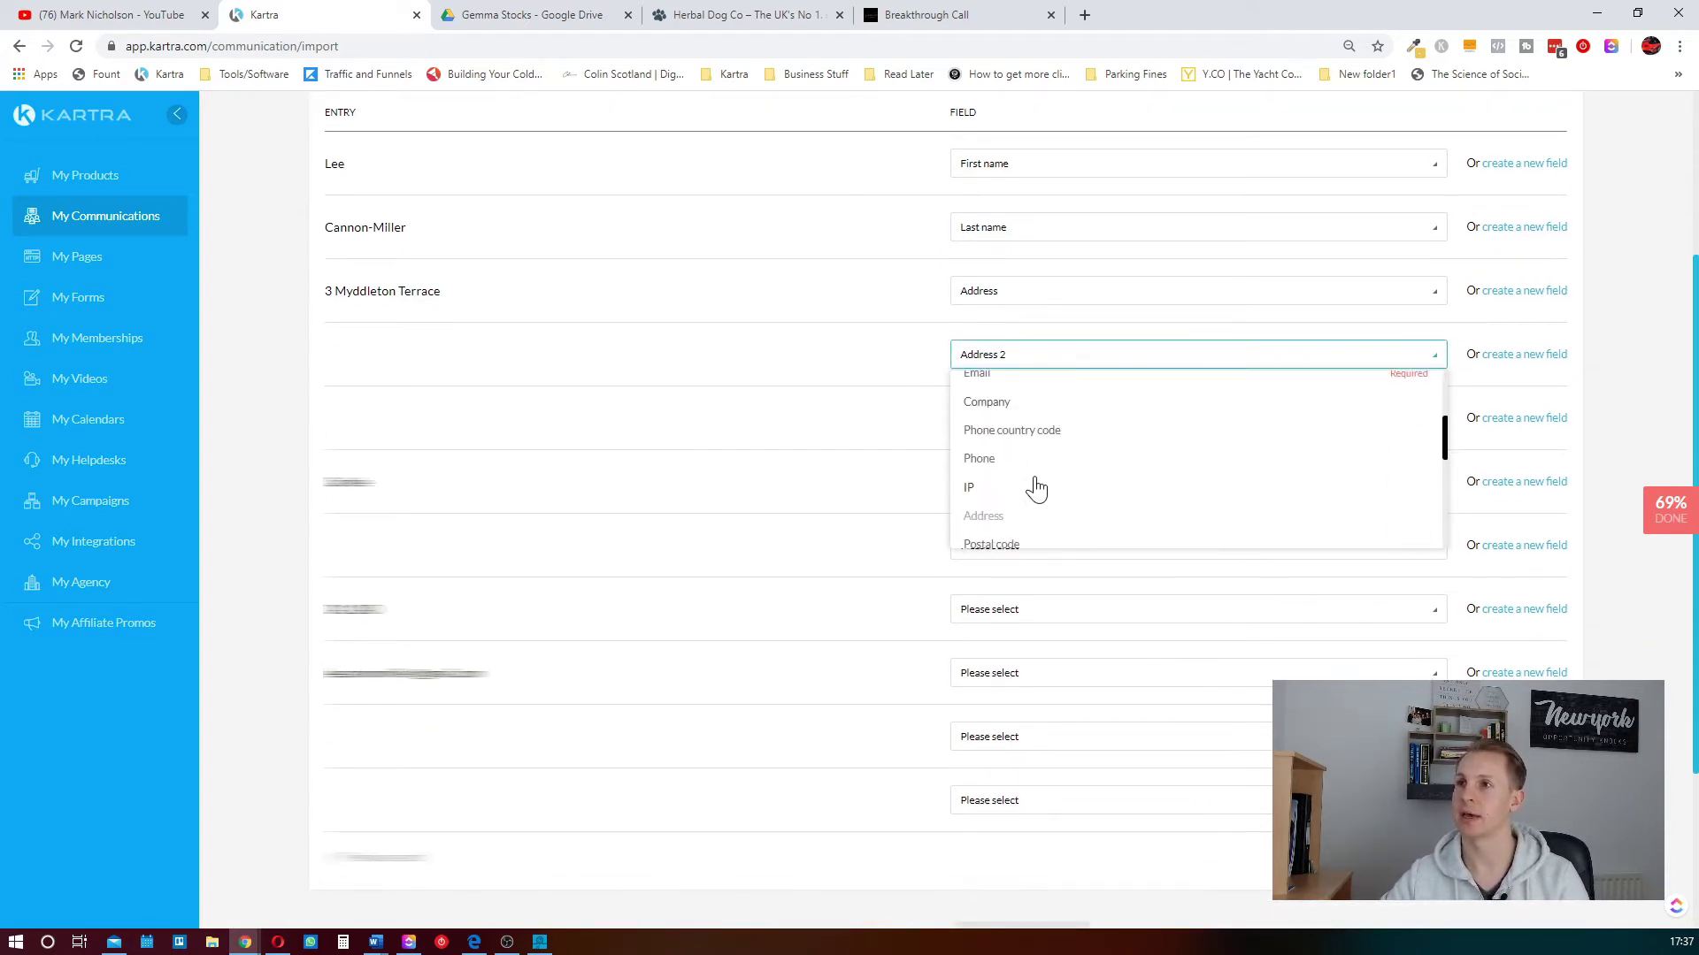
{"action": "scroll", "coordinate": [1035, 489], "scroll_direction": "down", "scroll_amount": 1}
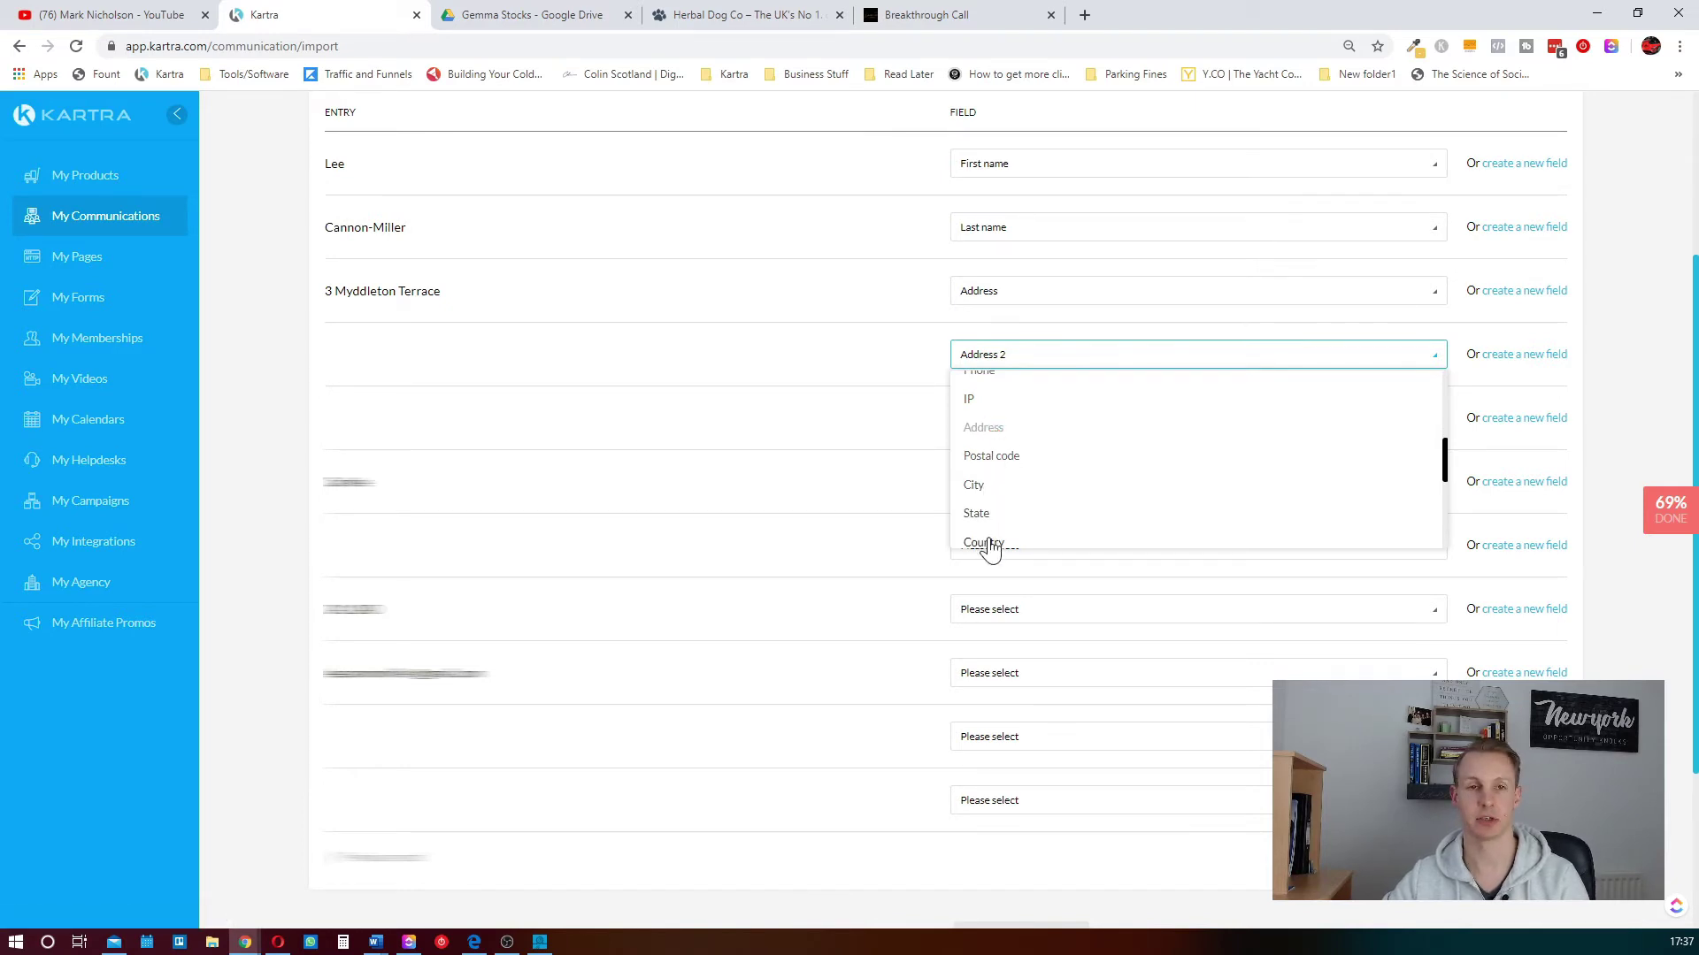
{"action": "left_click", "coordinate": [1504, 370]}
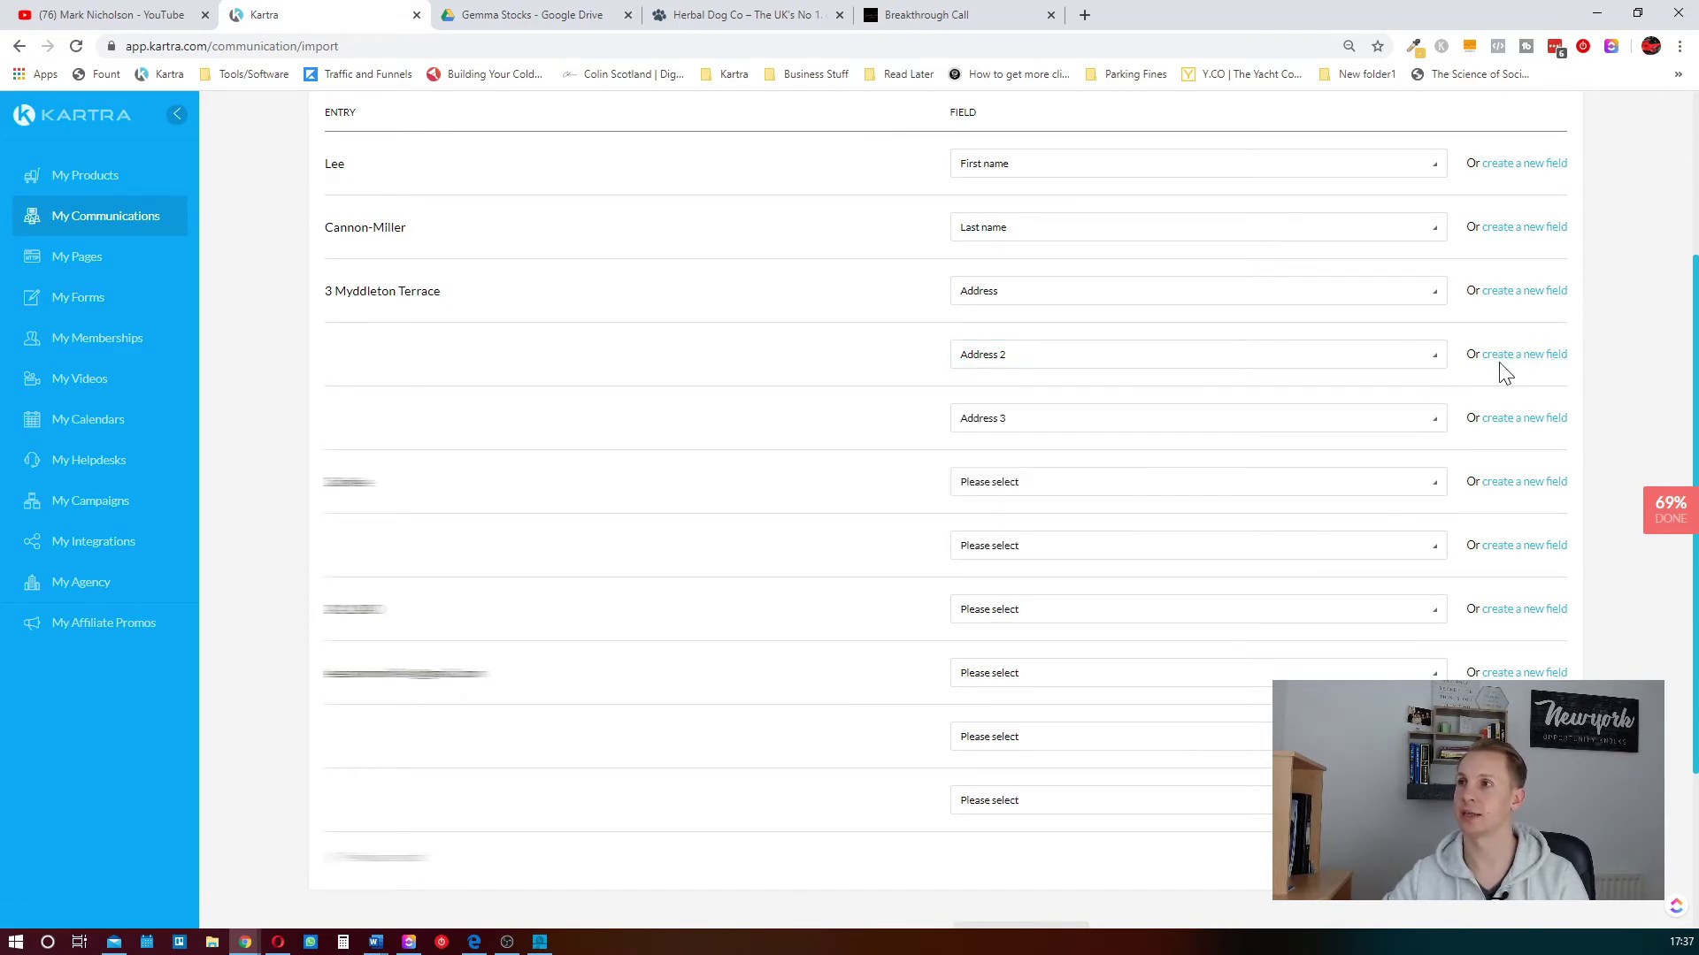
{"action": "left_click", "coordinate": [1512, 361]}
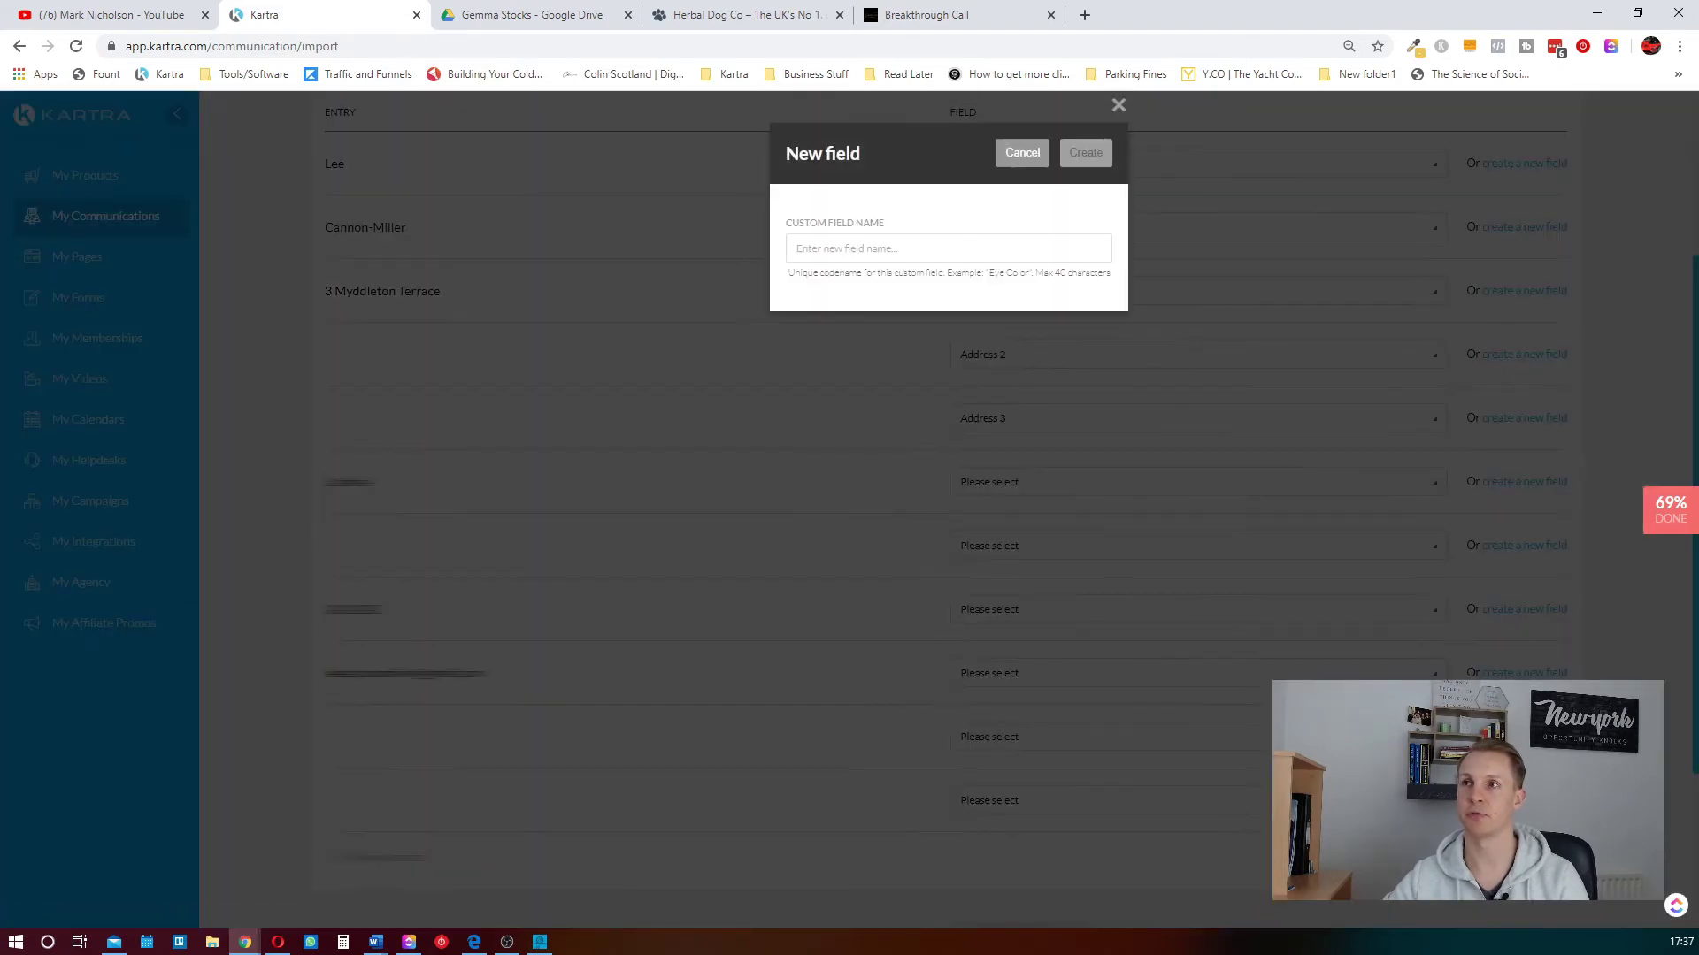
{"action": "left_click", "coordinate": [1026, 153]}
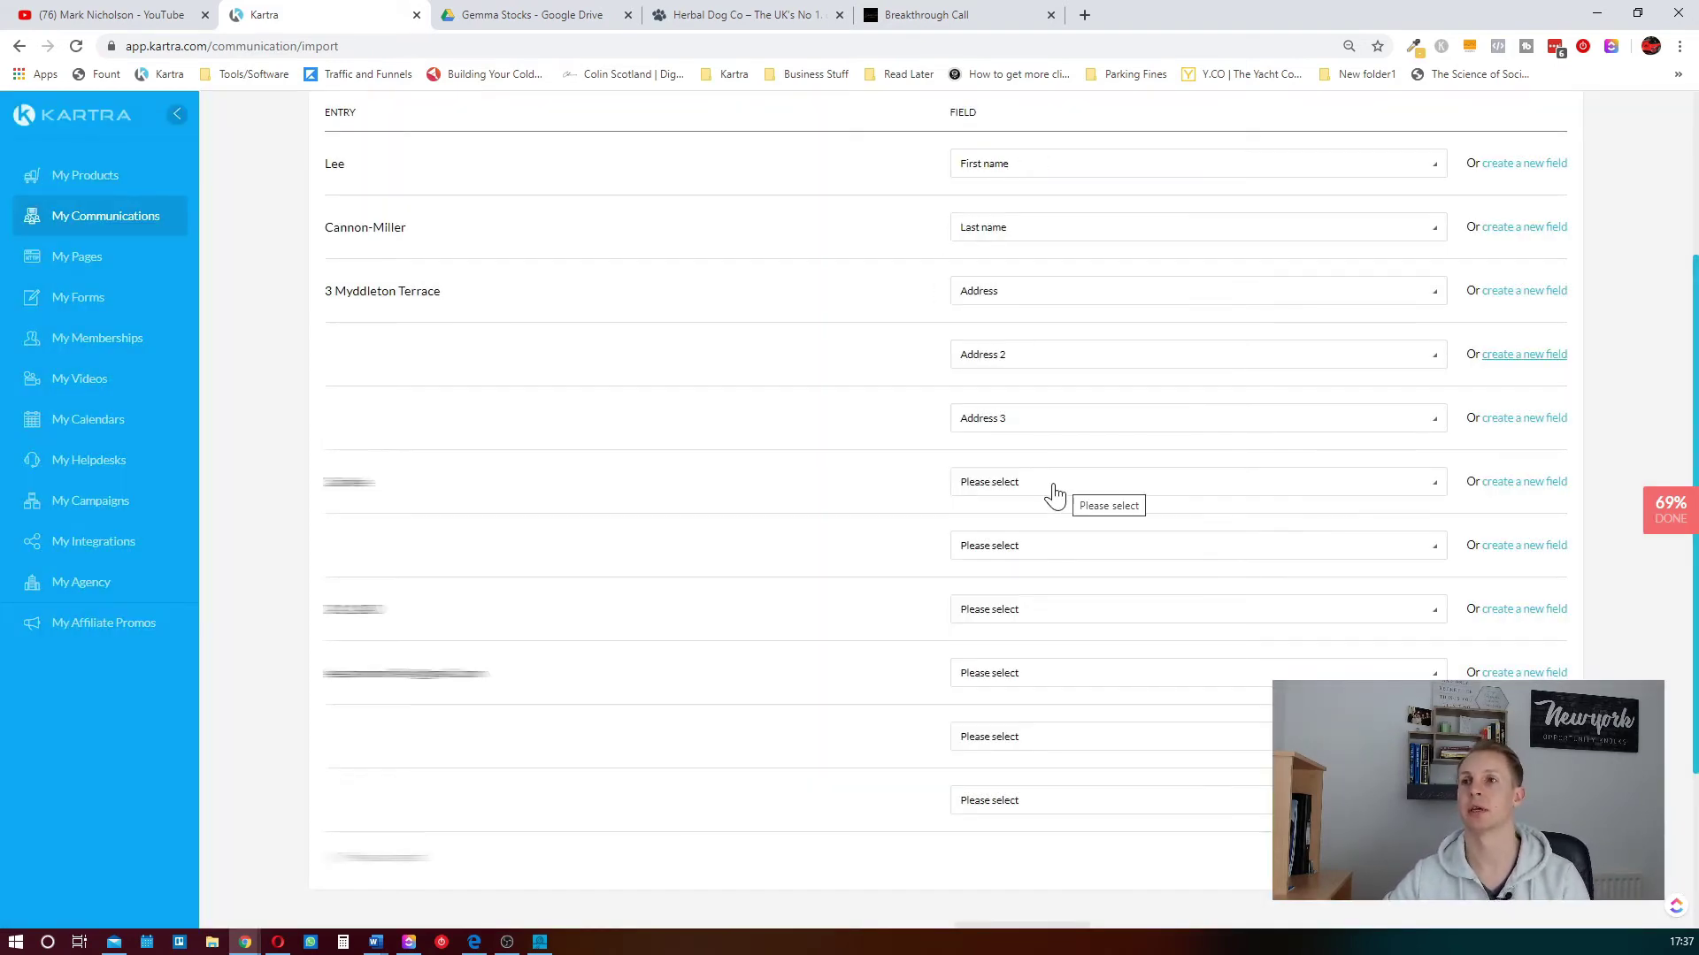
Map the sixth, seventh and eighth columns to City, State and Postal code.
{"action": "left_click", "coordinate": [1051, 492]}
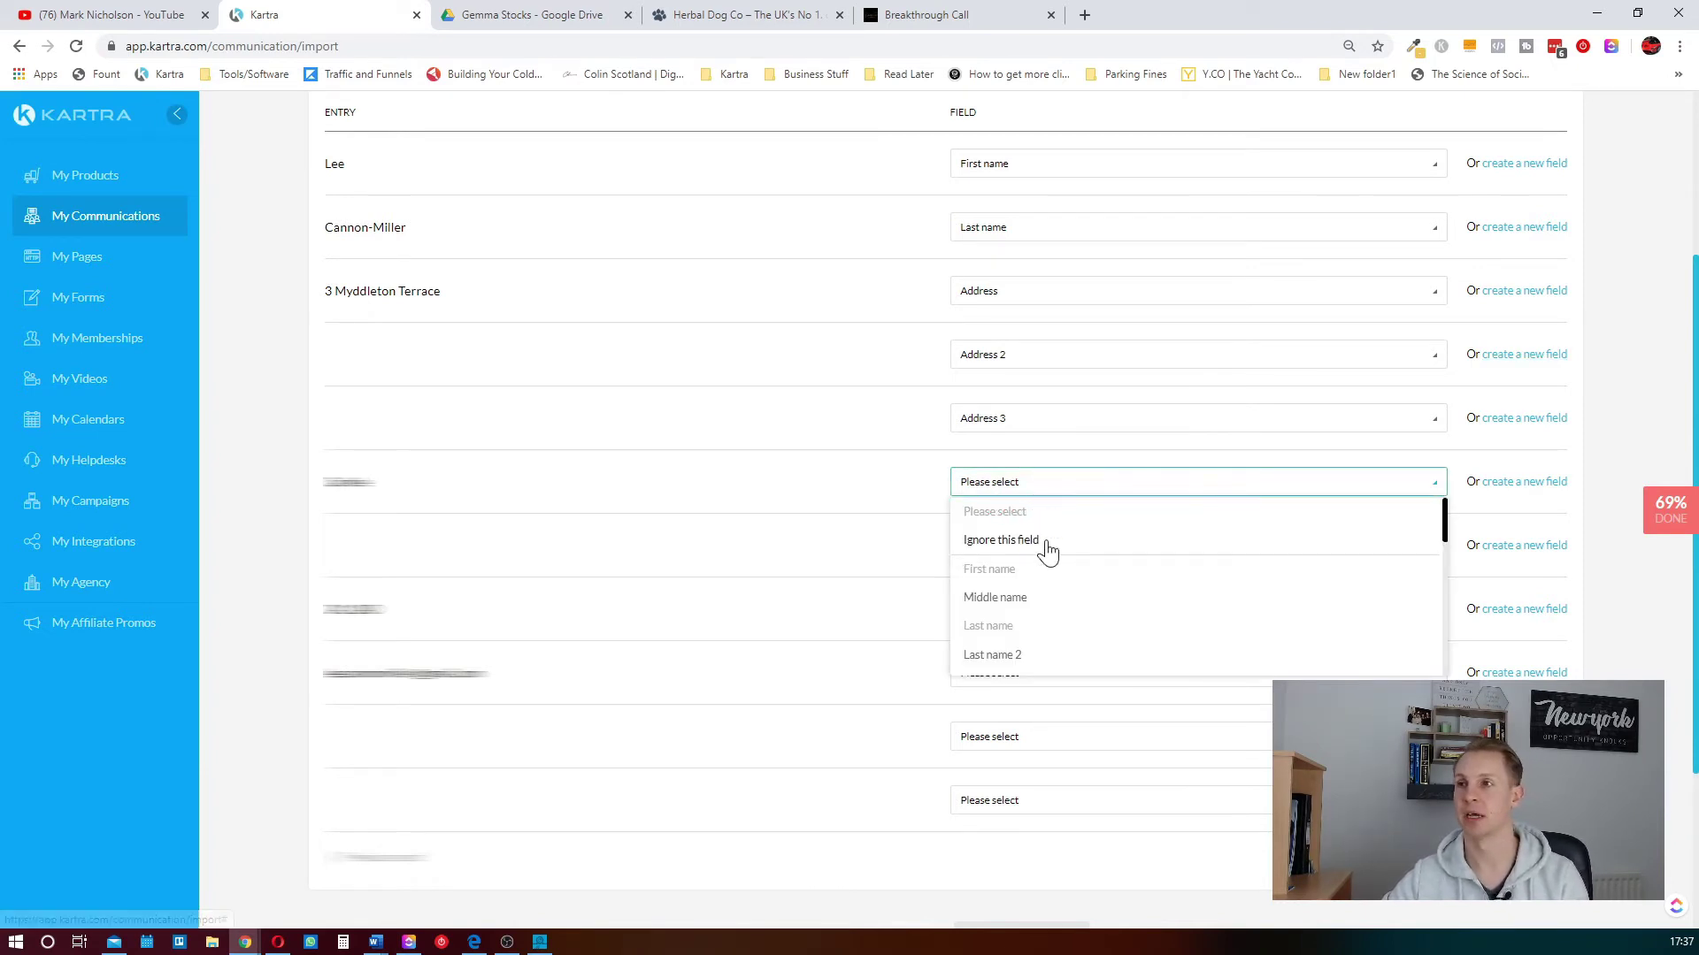
{"action": "scroll", "coordinate": [1045, 566], "scroll_direction": "down", "scroll_amount": 2}
{"action": "scroll", "coordinate": [1044, 581], "scroll_direction": "down", "scroll_amount": 2}
{"action": "left_click", "coordinate": [1000, 542]}
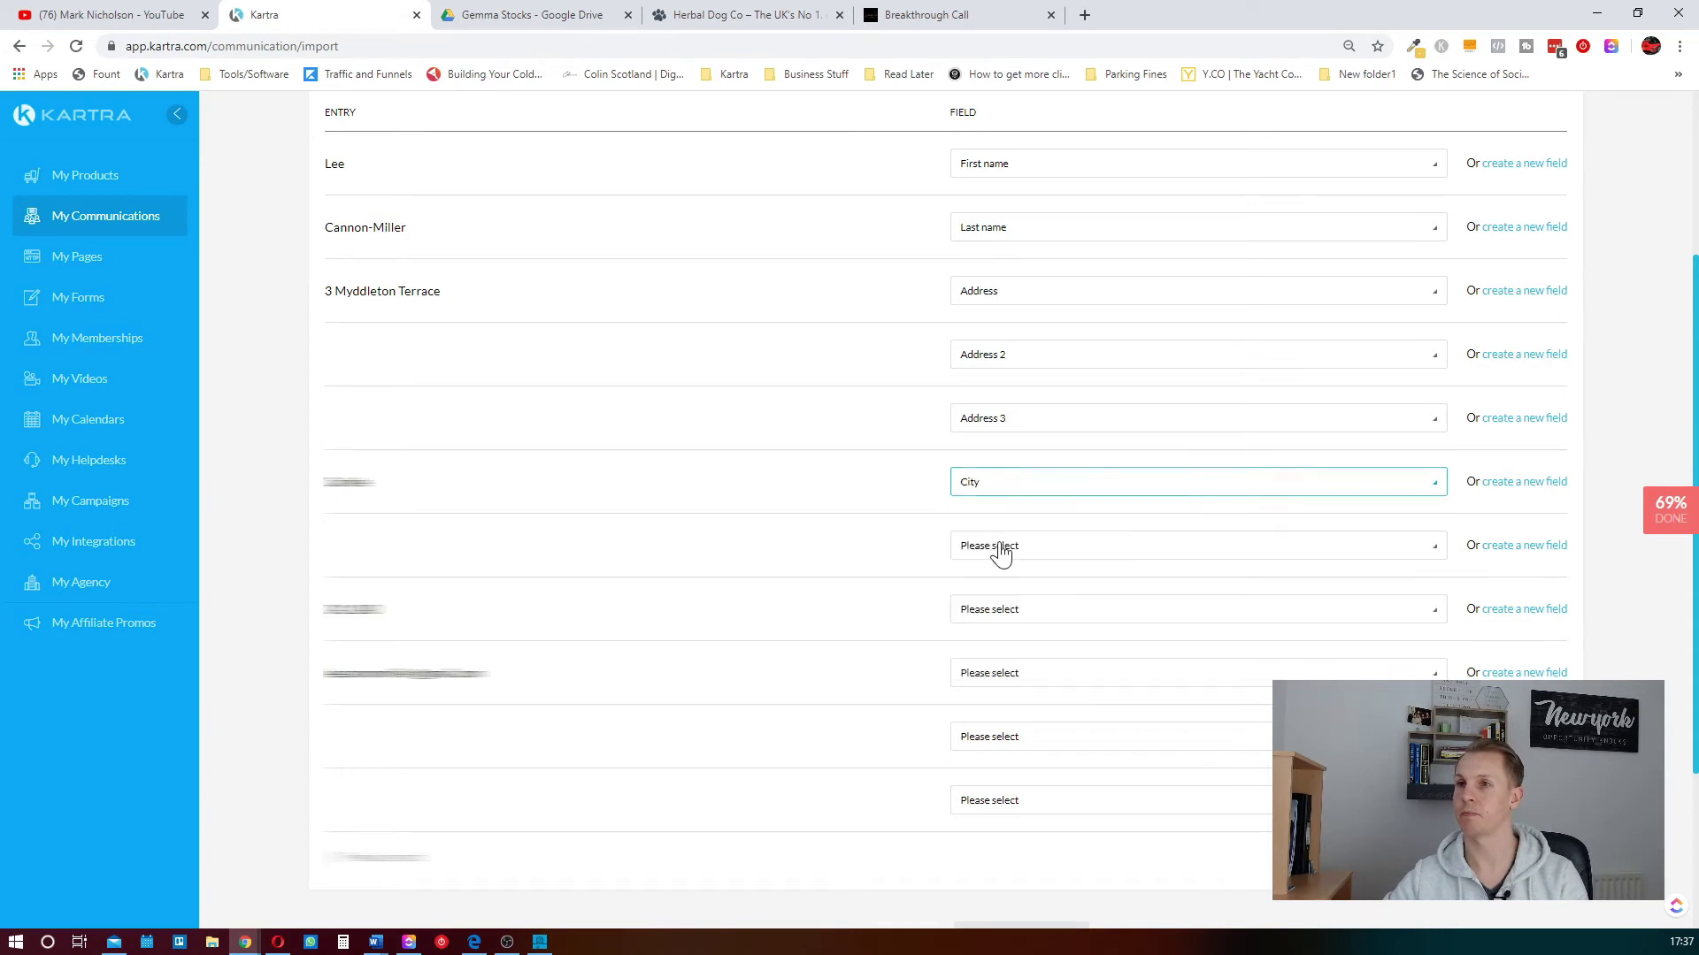
{"action": "left_click", "coordinate": [998, 551]}
{"action": "scroll", "coordinate": [1024, 470], "scroll_direction": "down", "scroll_amount": 4}
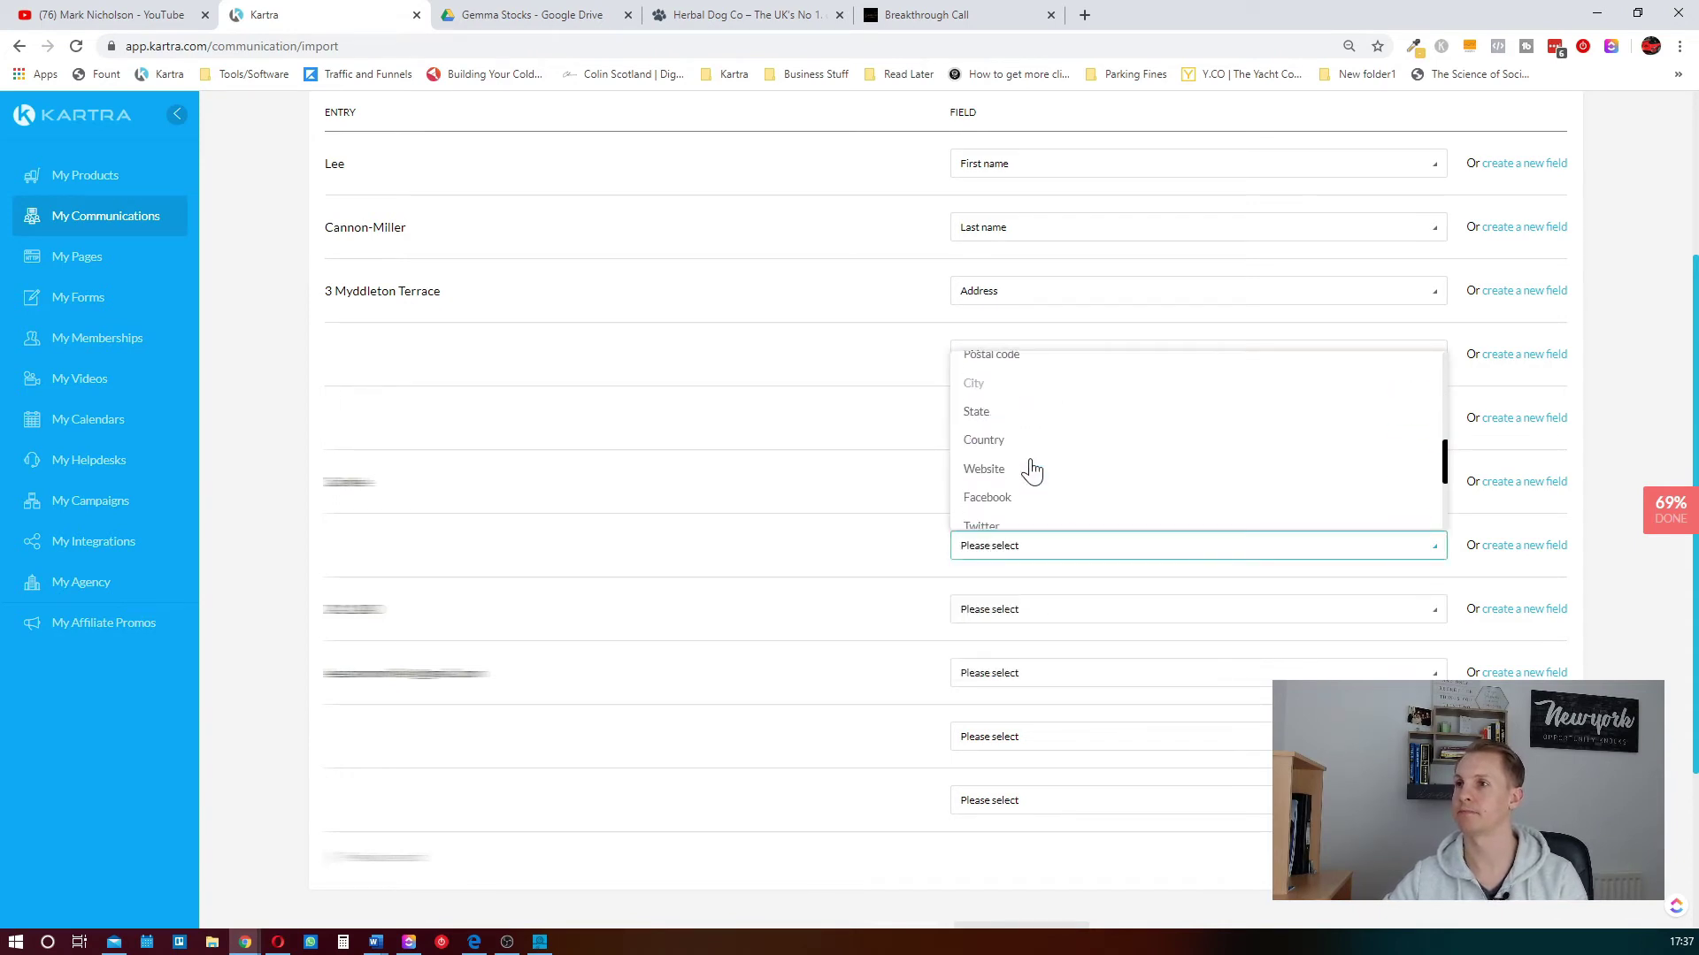
{"action": "scroll", "coordinate": [1017, 442], "scroll_direction": "up", "scroll_amount": 2}
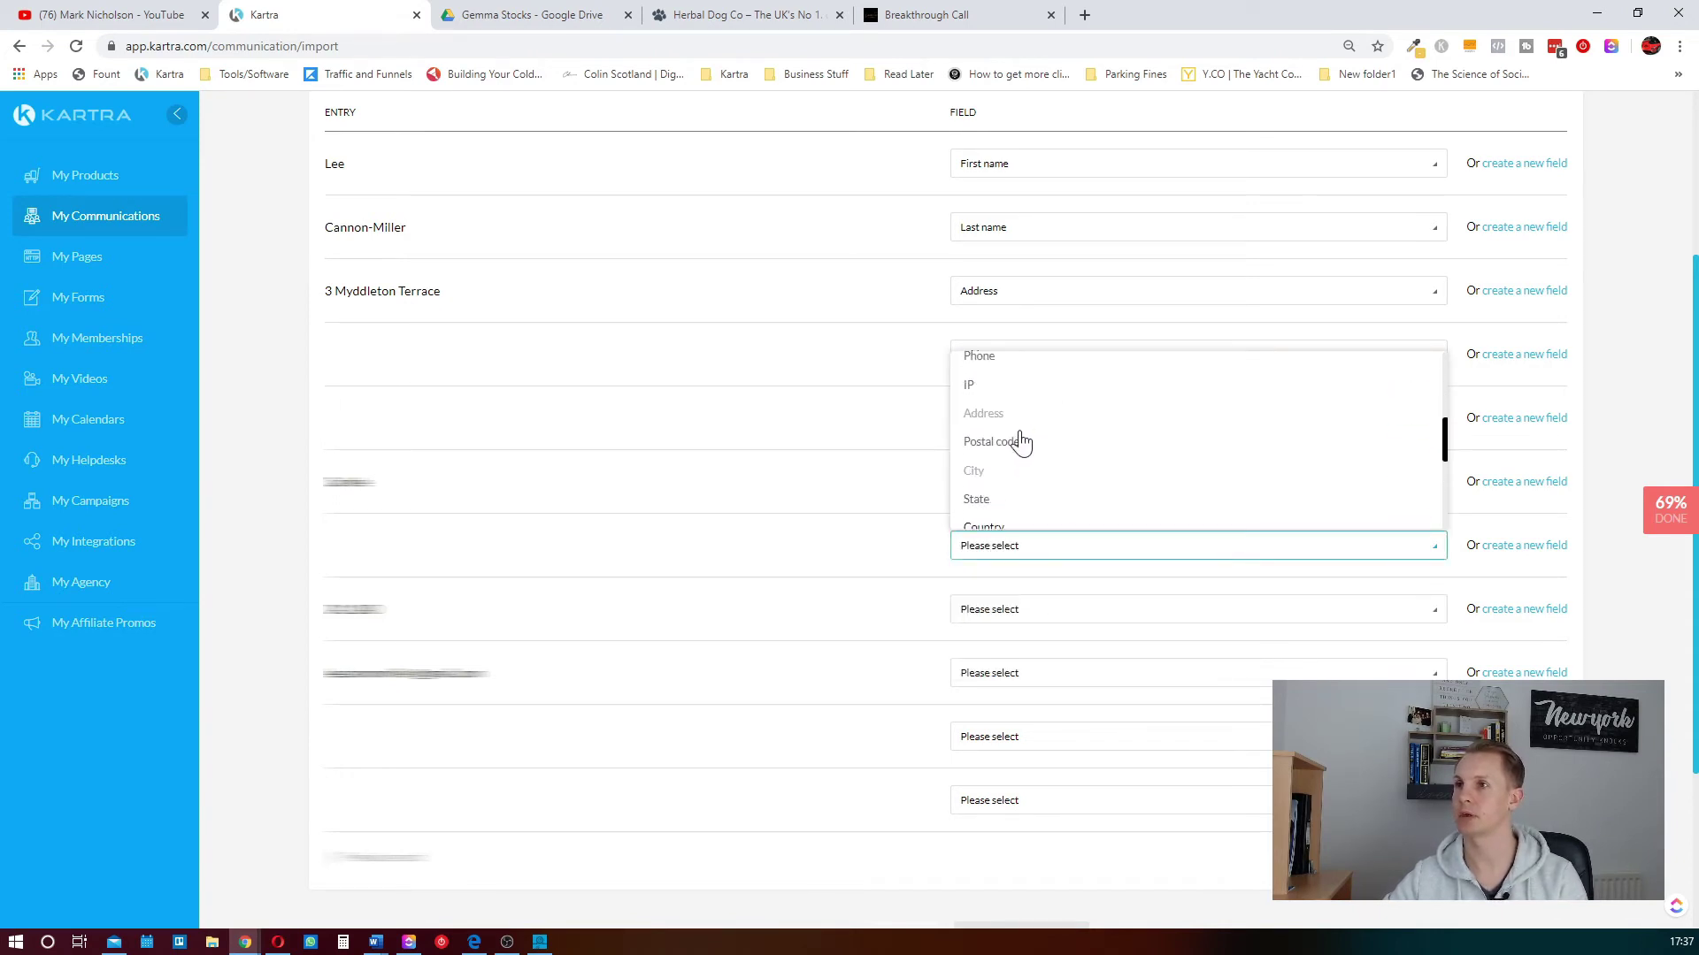
{"action": "left_click", "coordinate": [995, 498]}
{"action": "left_click", "coordinate": [1025, 608]}
{"action": "scroll", "coordinate": [1031, 518], "scroll_direction": "down", "scroll_amount": 5}
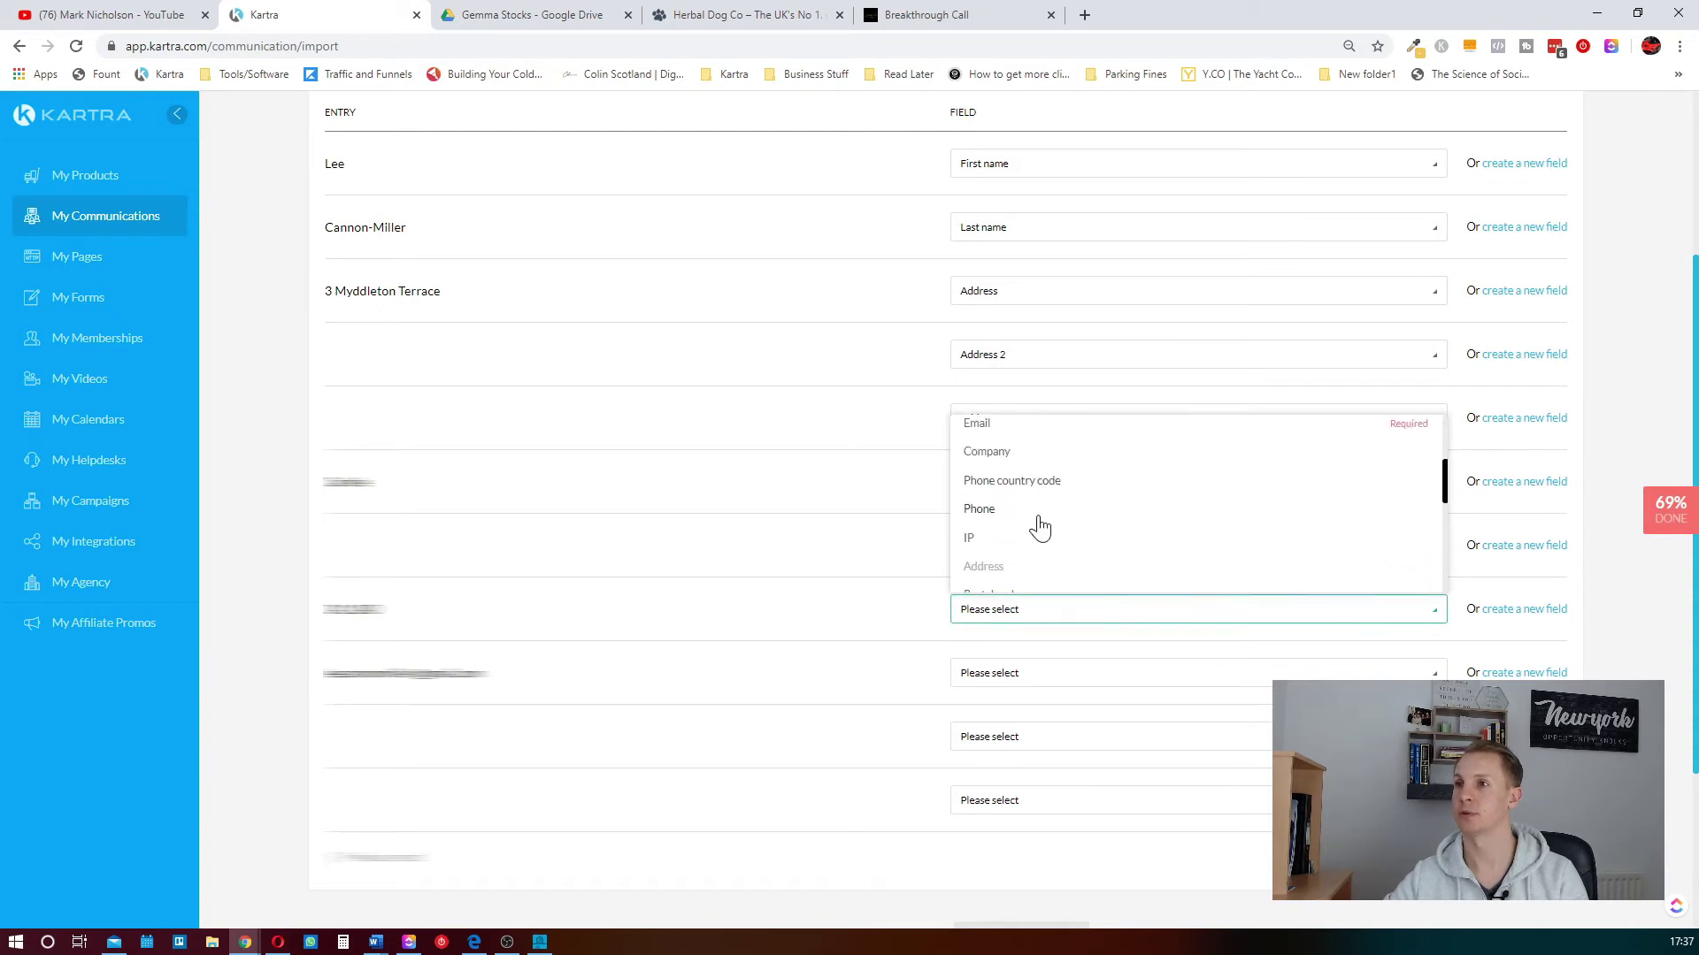
{"action": "left_click", "coordinate": [1025, 520]}
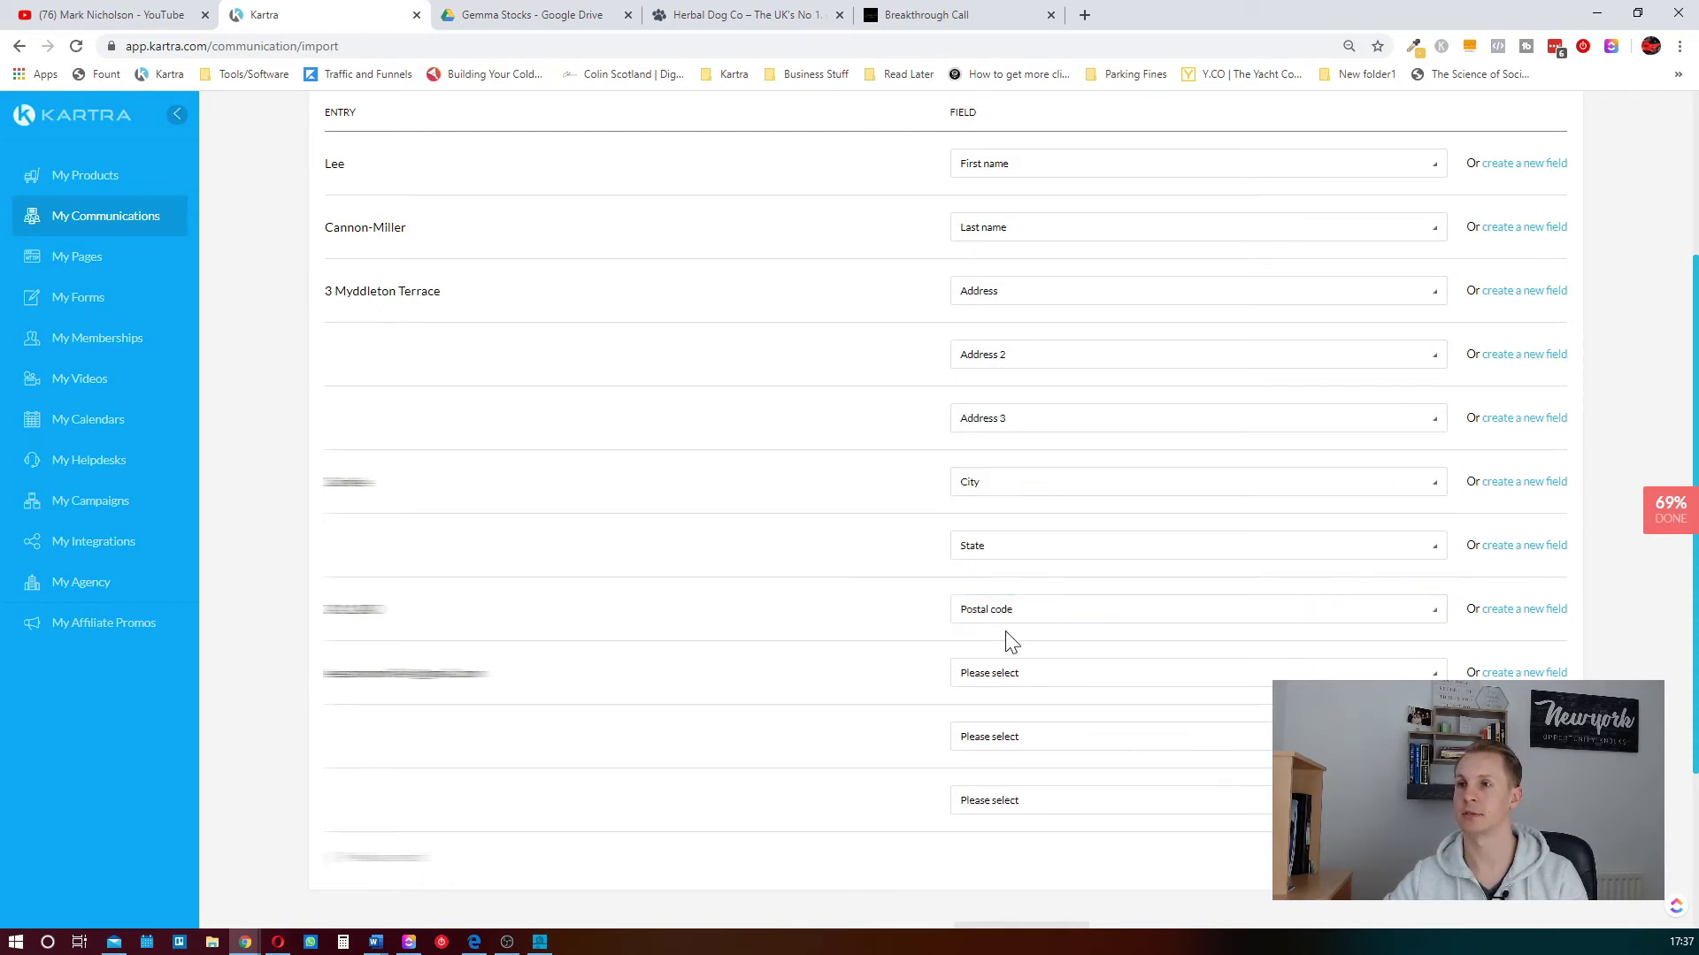
Map the email address column to Email and set the last two columns to Ignore this field.
{"action": "left_click", "coordinate": [1002, 674]}
{"action": "scroll", "coordinate": [1049, 597], "scroll_direction": "down", "scroll_amount": 5}
{"action": "scroll", "coordinate": [1030, 591], "scroll_direction": "up", "scroll_amount": 3}
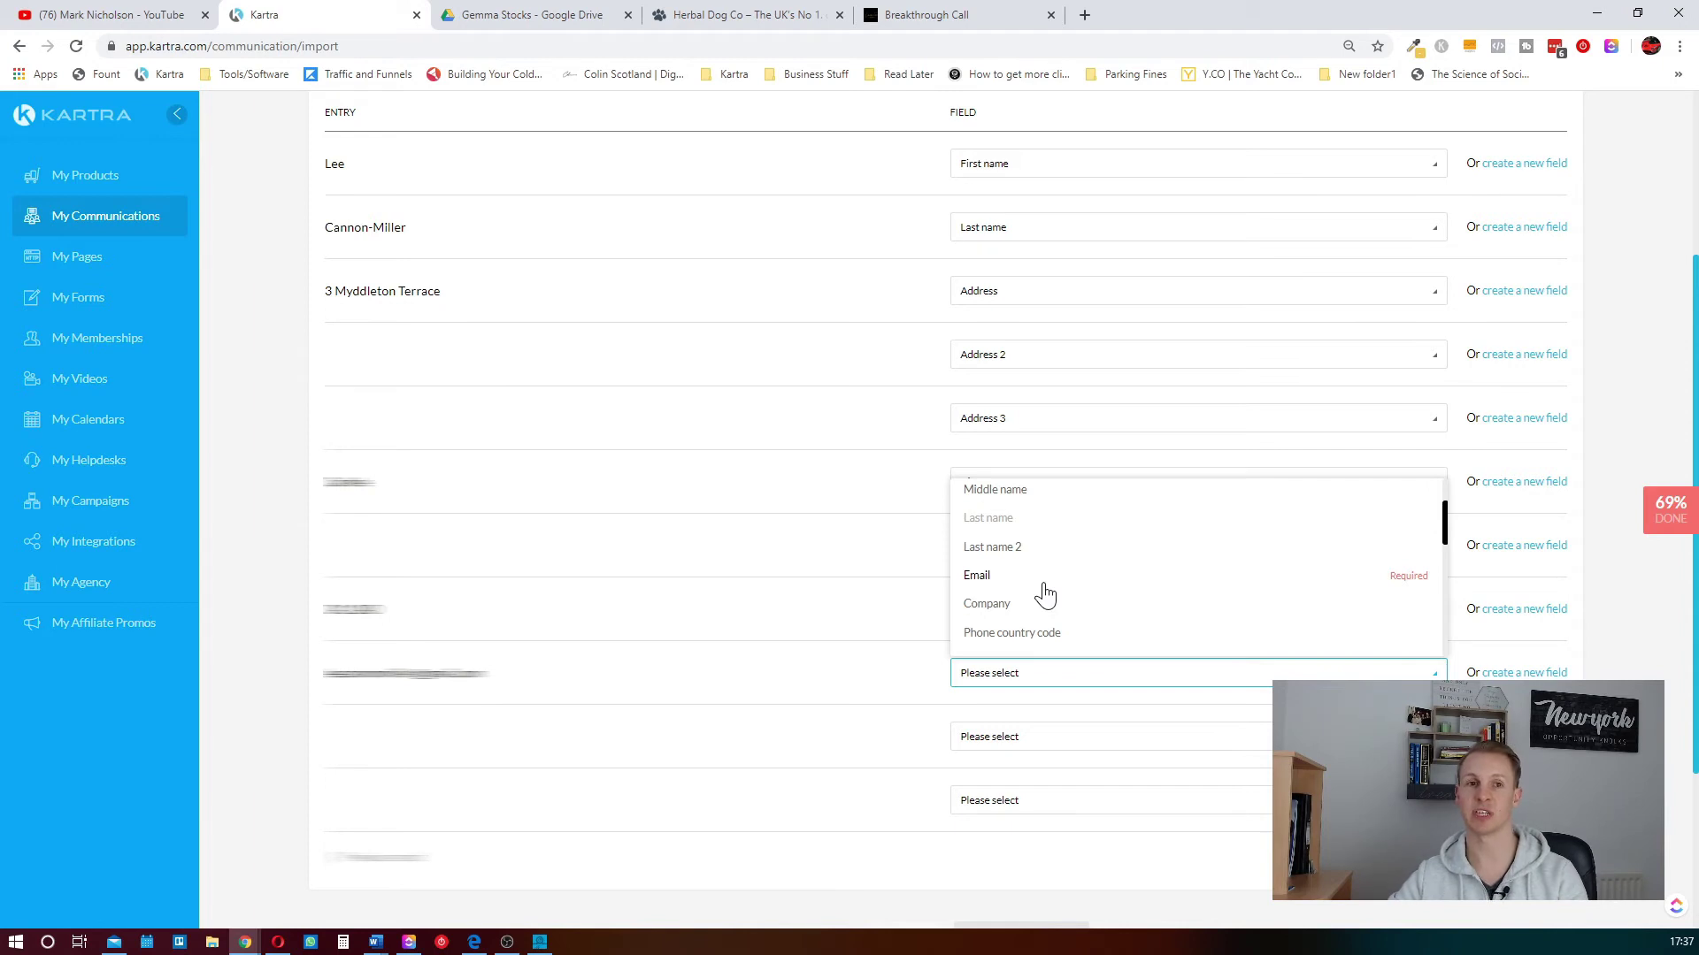
{"action": "left_click", "coordinate": [977, 575]}
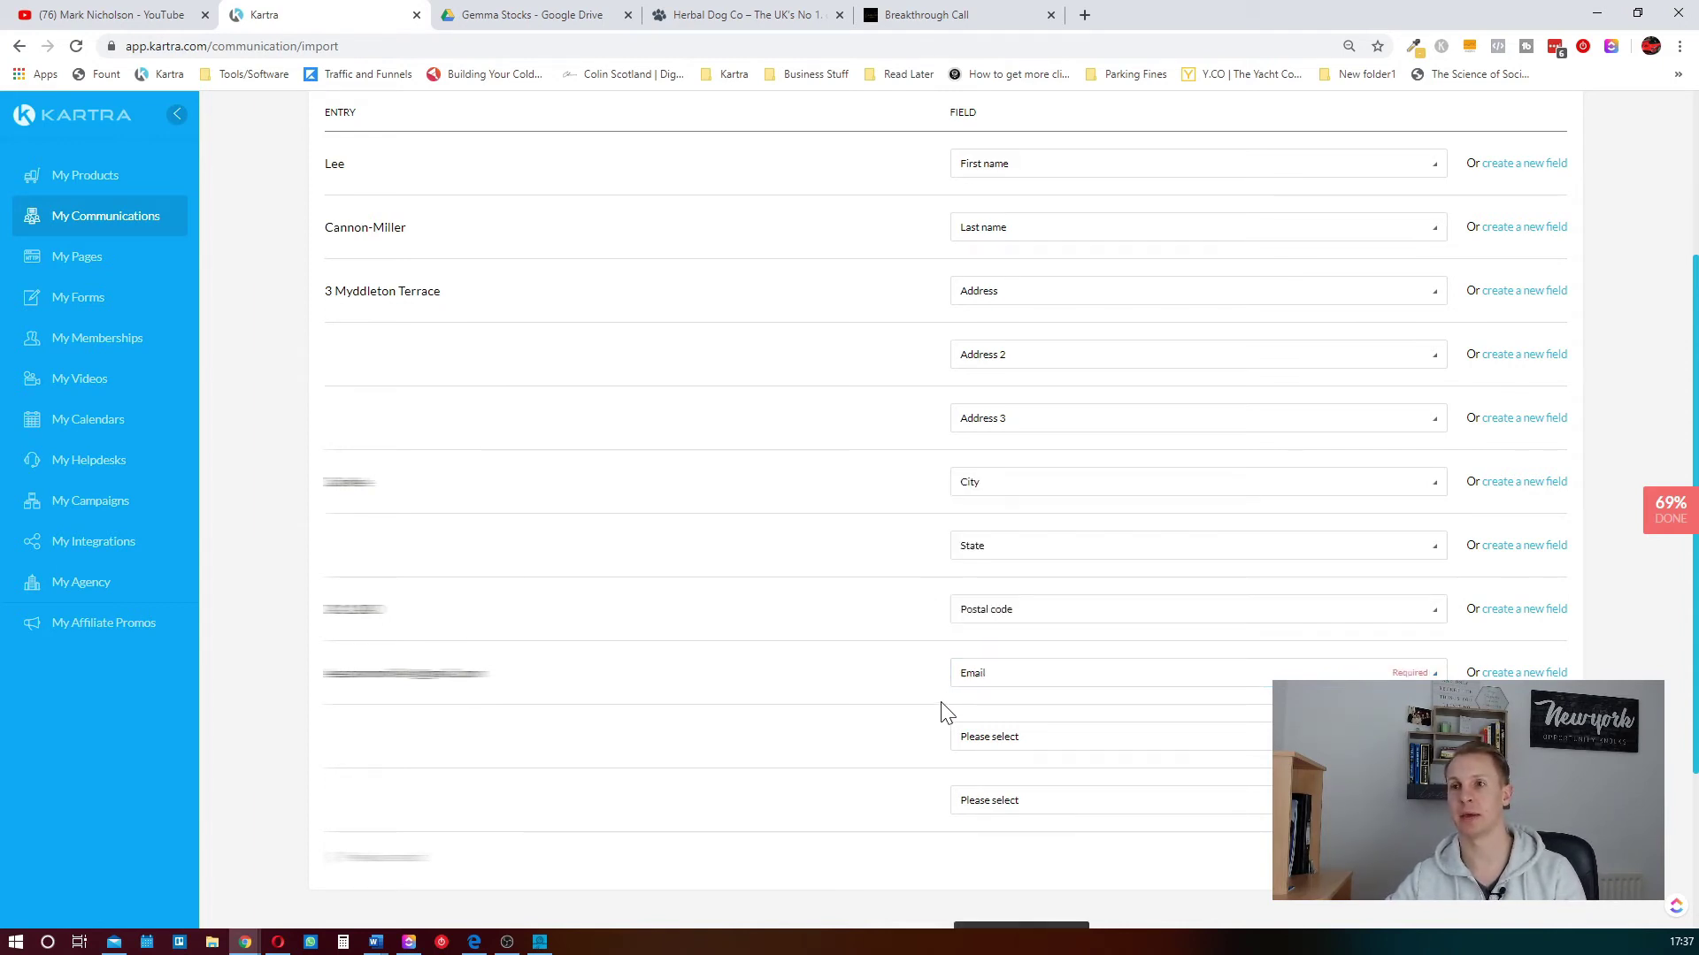
{"action": "left_click", "coordinate": [1026, 741]}
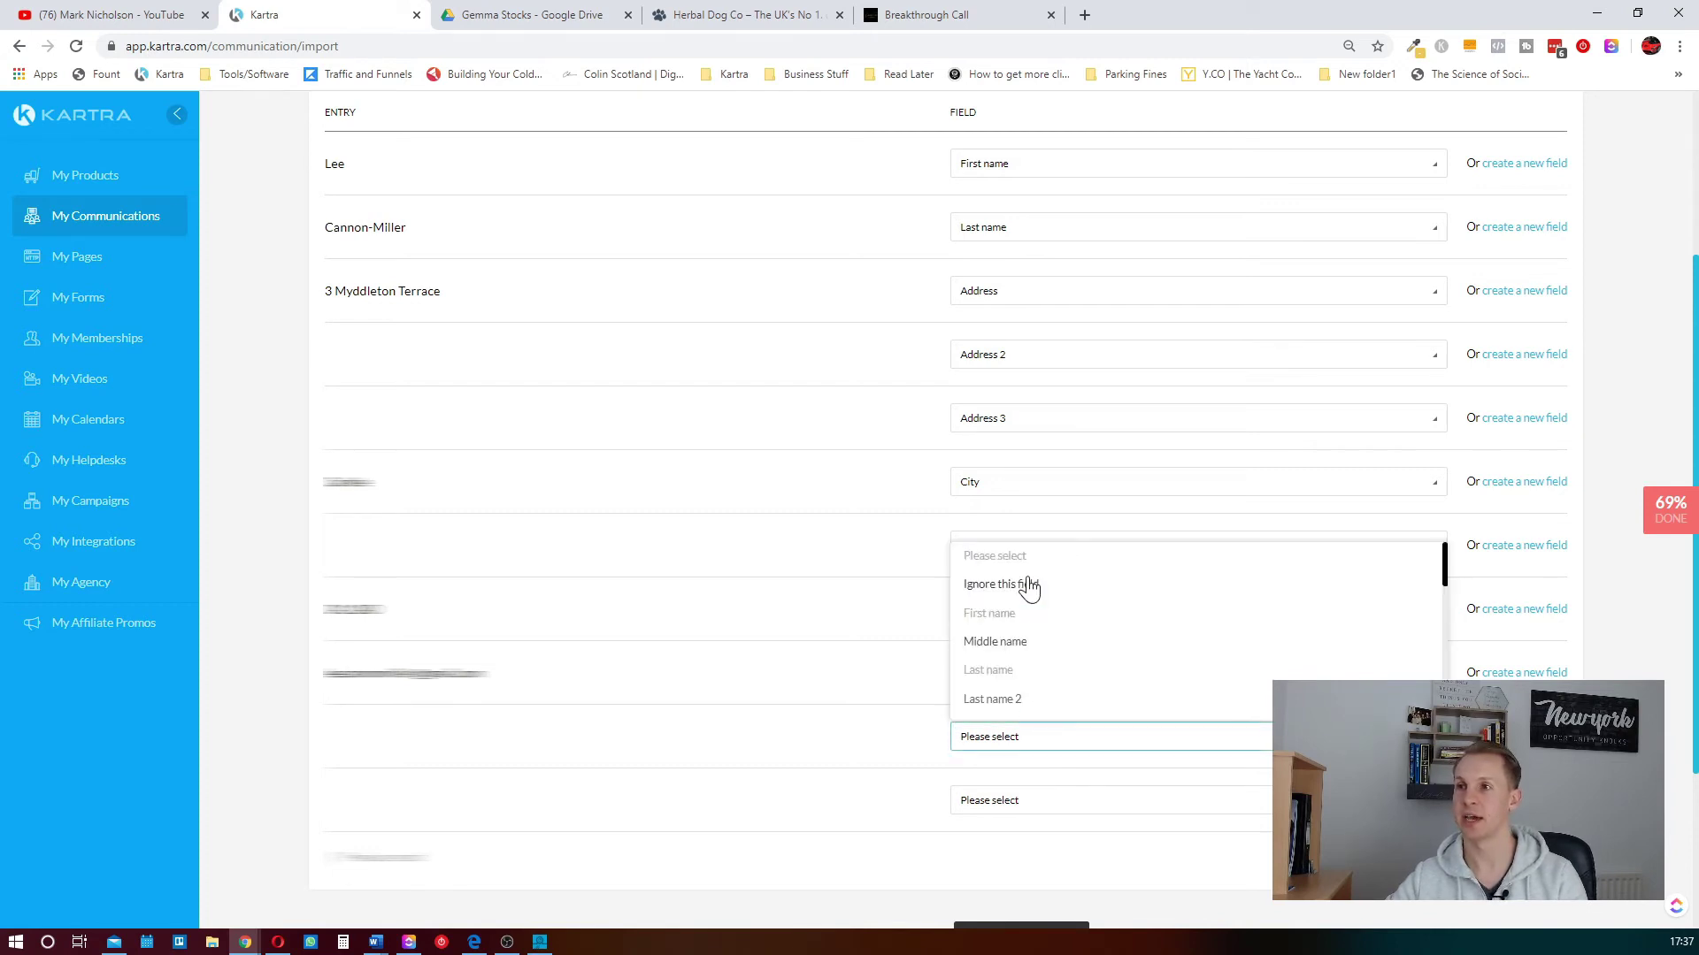
{"action": "left_click", "coordinate": [1029, 585]}
{"action": "left_click", "coordinate": [997, 805]}
{"action": "left_click", "coordinate": [1041, 651]}
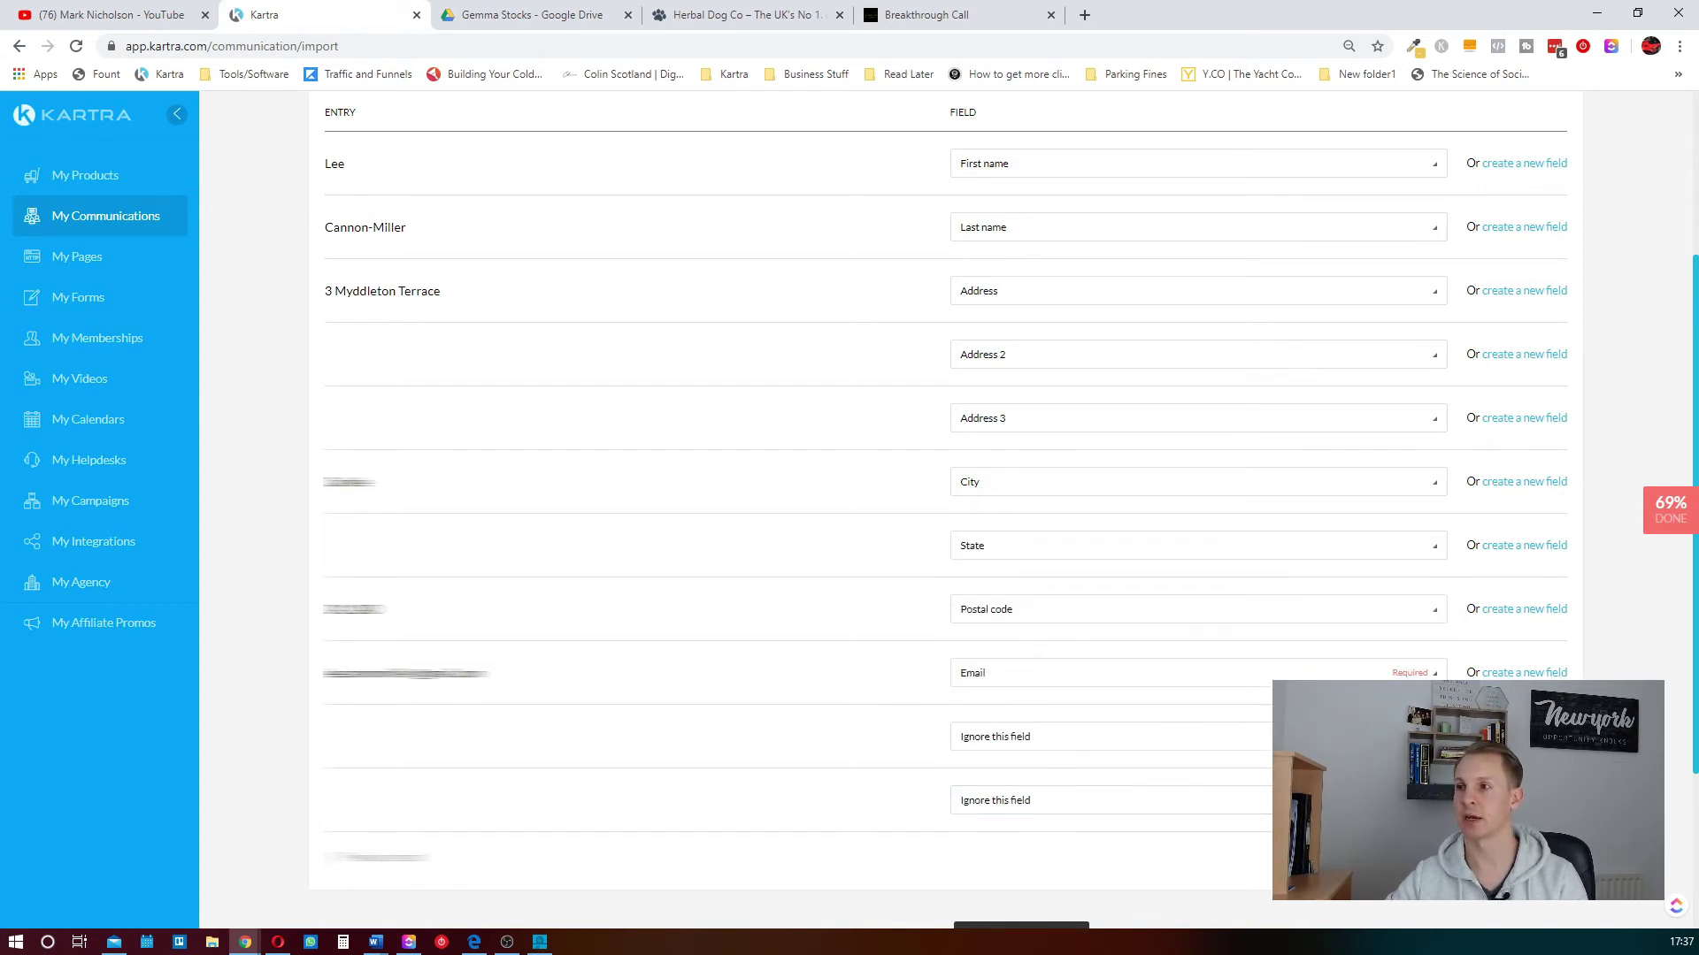
{"action": "scroll", "coordinate": [970, 803], "scroll_direction": "down", "scroll_amount": 2}
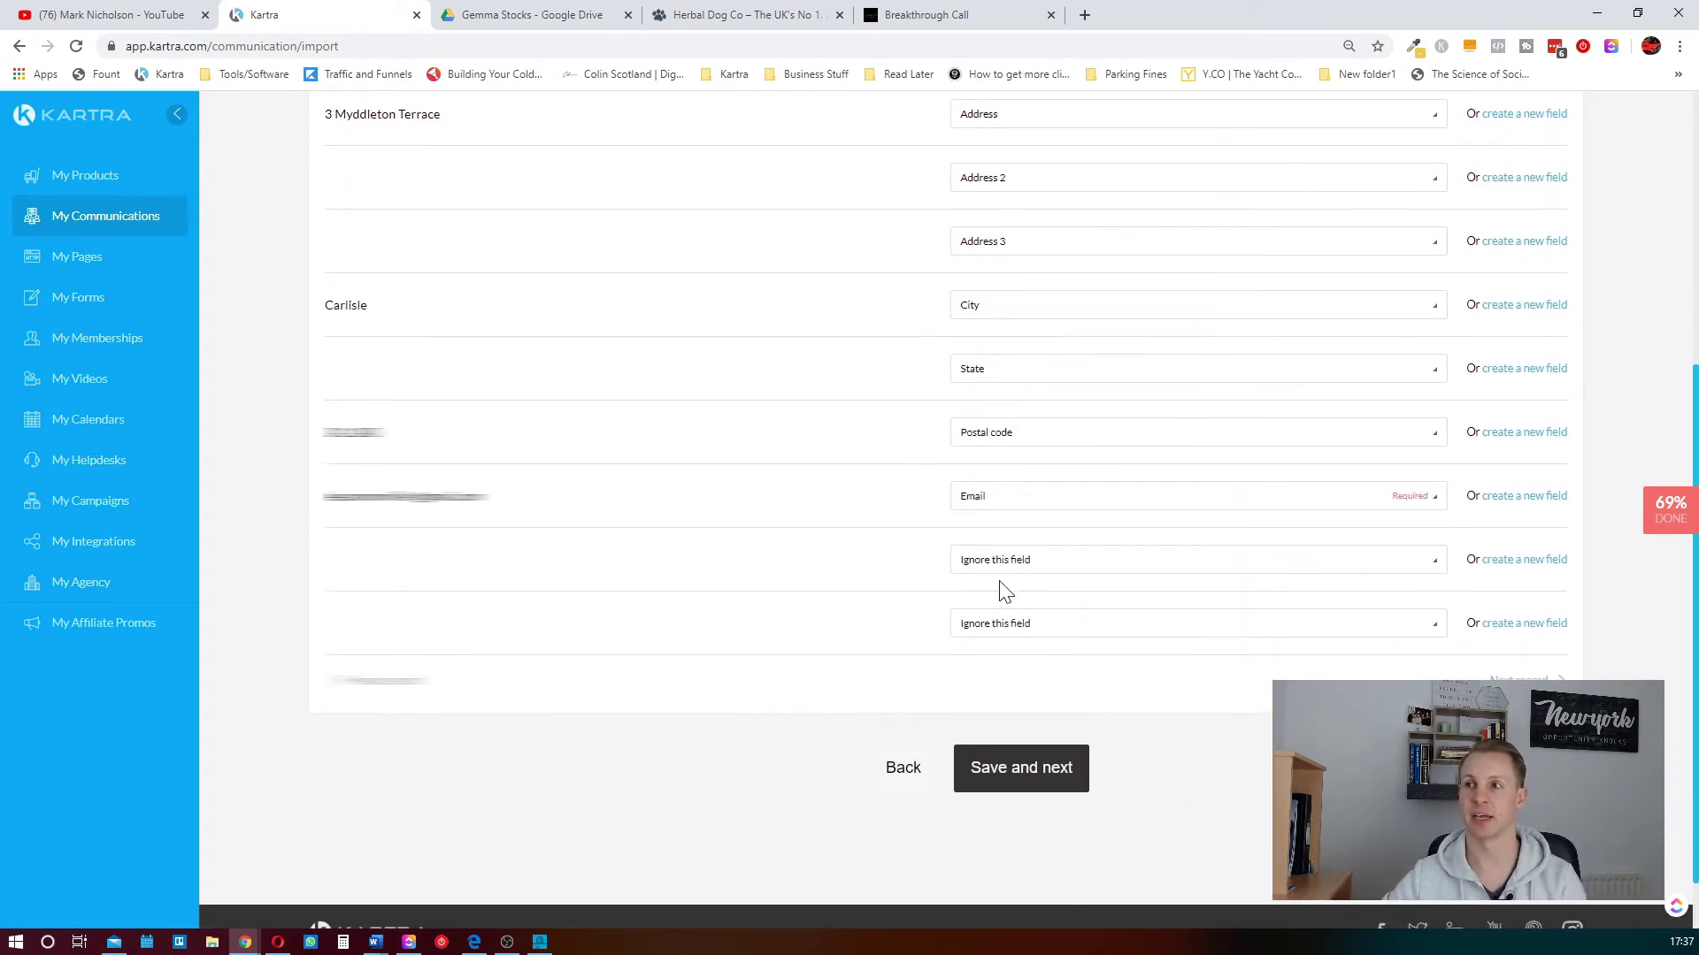
Save the field mapping and accept the review showing 89 of 94 records to import.
{"action": "left_click", "coordinate": [1001, 770]}
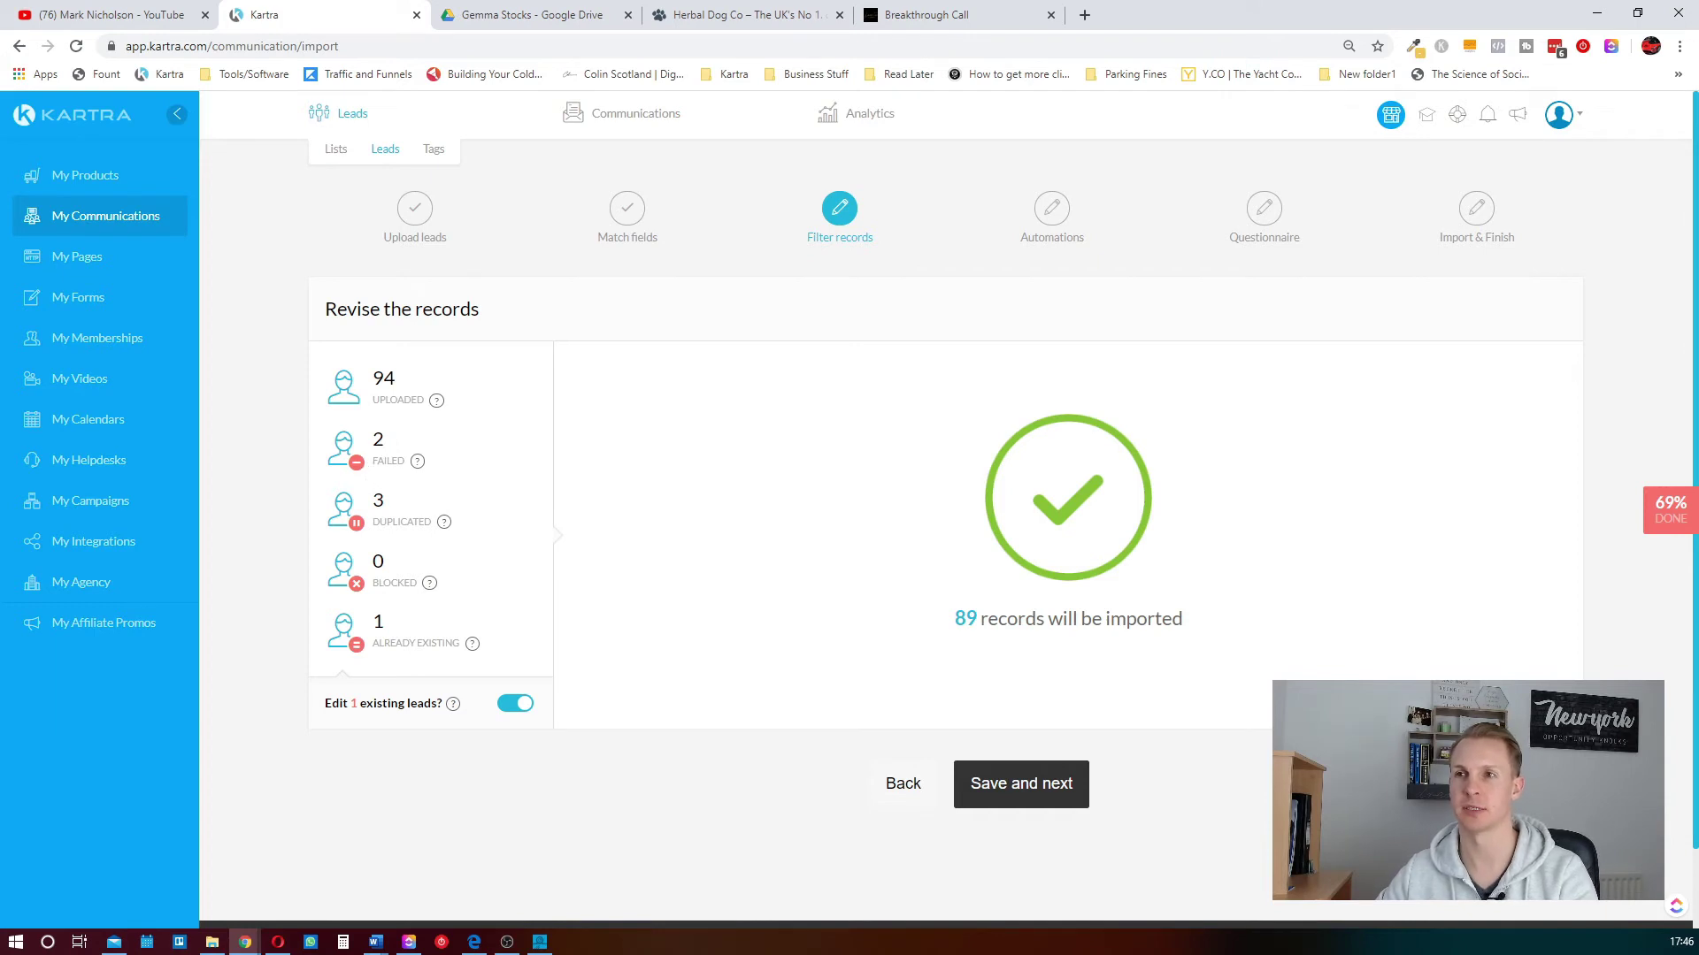
{"action": "mouse_move", "coordinate": [420, 466]}
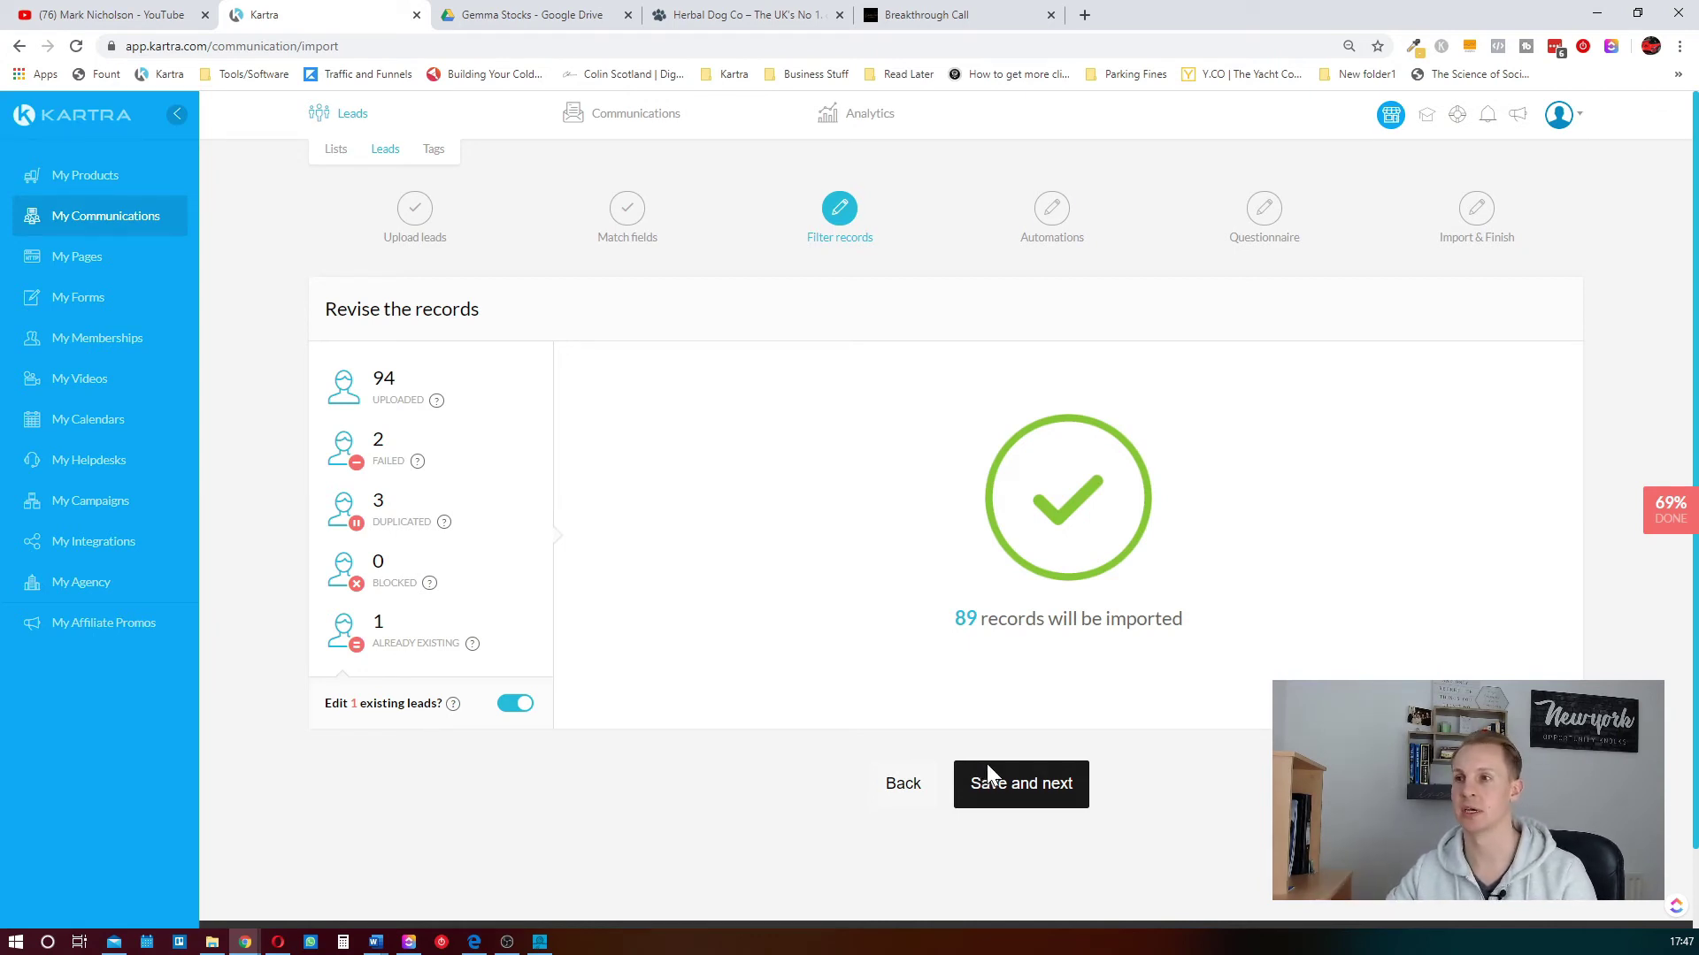
{"action": "left_click", "coordinate": [987, 766]}
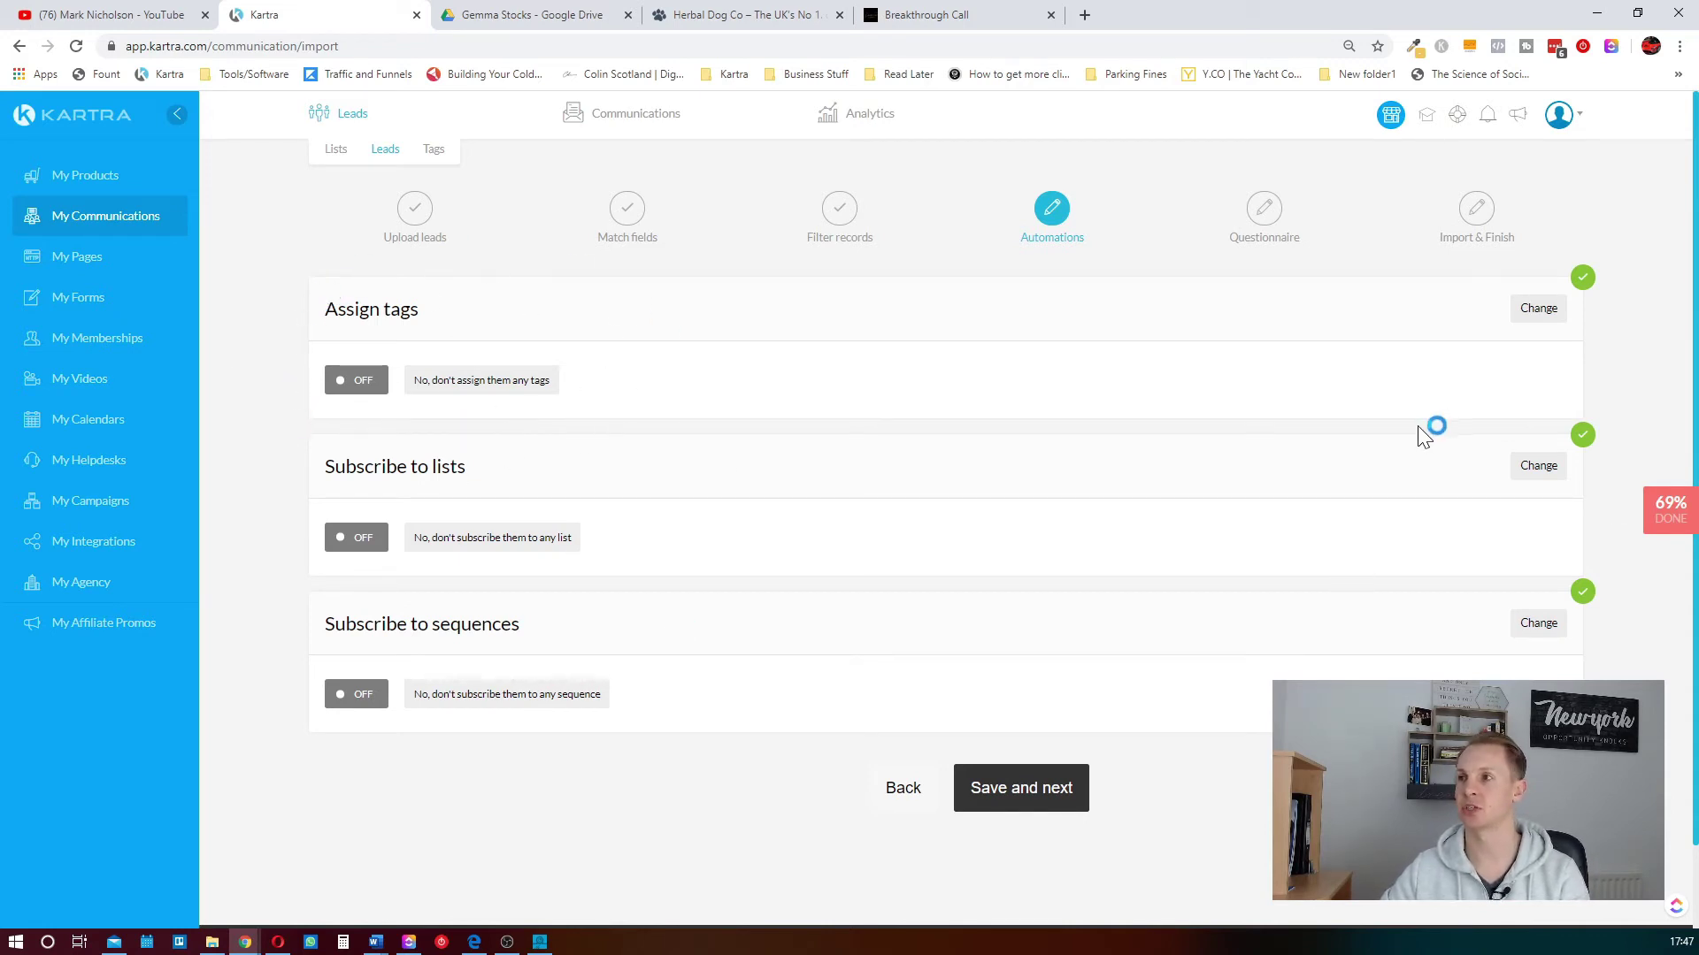
Subscribe the imported leads to Customer List, save it, and continue to the questionnaire.
{"action": "left_click", "coordinate": [1537, 467]}
{"action": "left_click", "coordinate": [957, 530]}
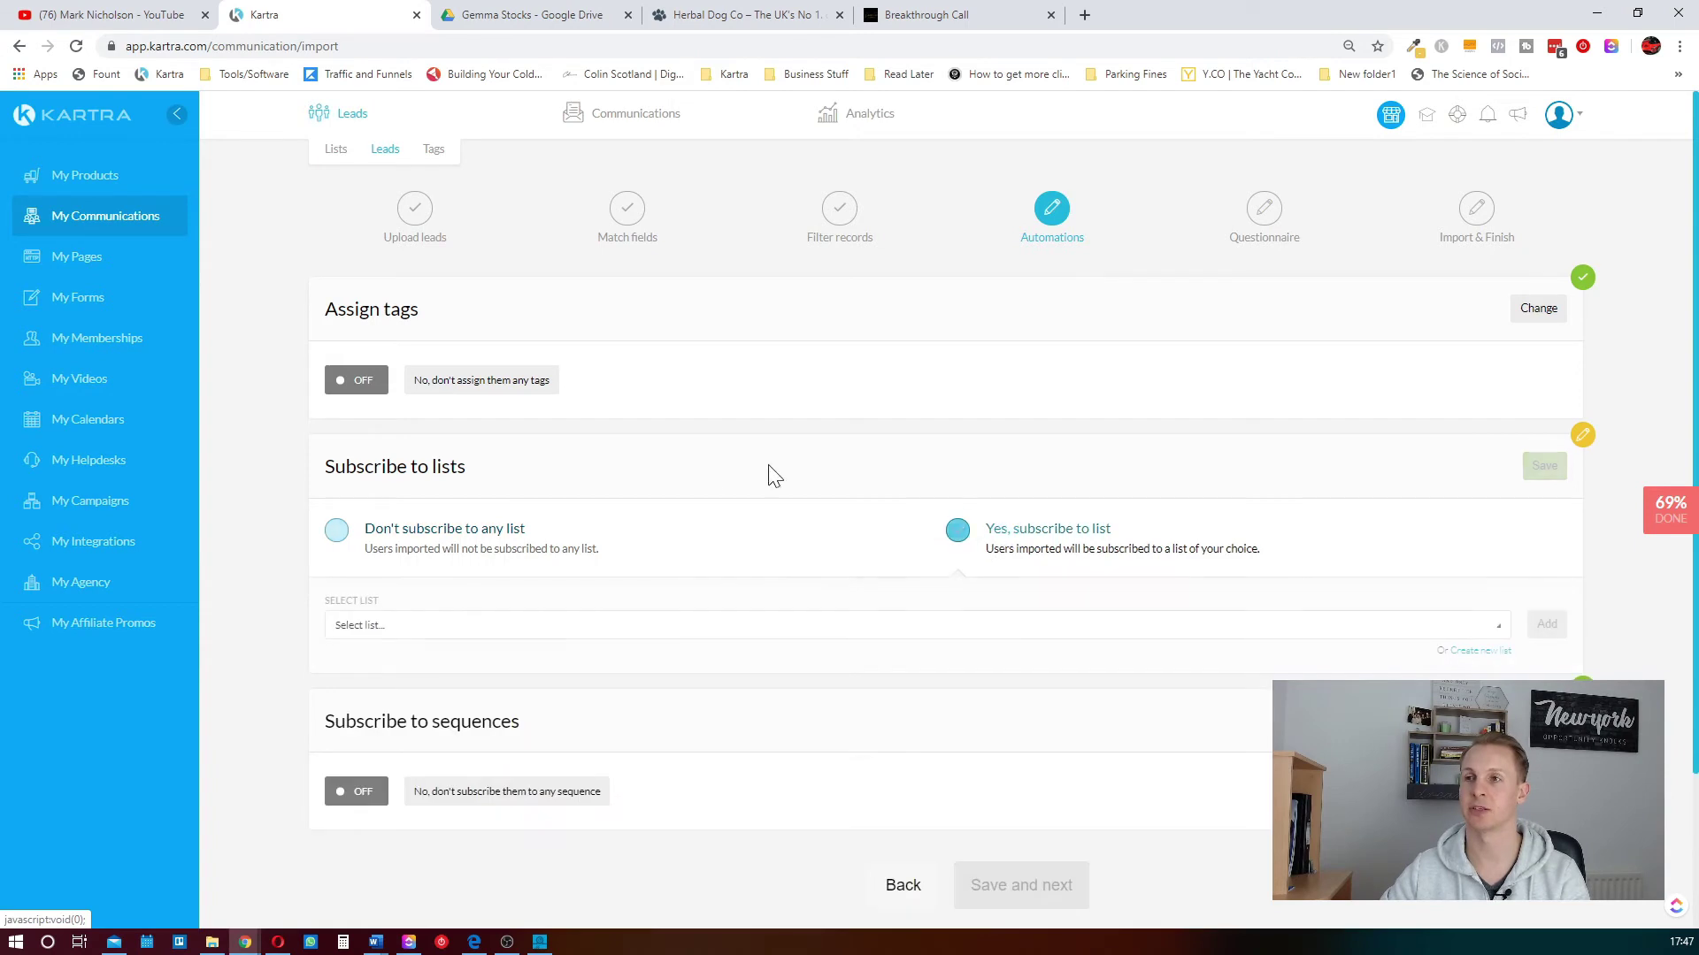
{"action": "left_click", "coordinate": [525, 636]}
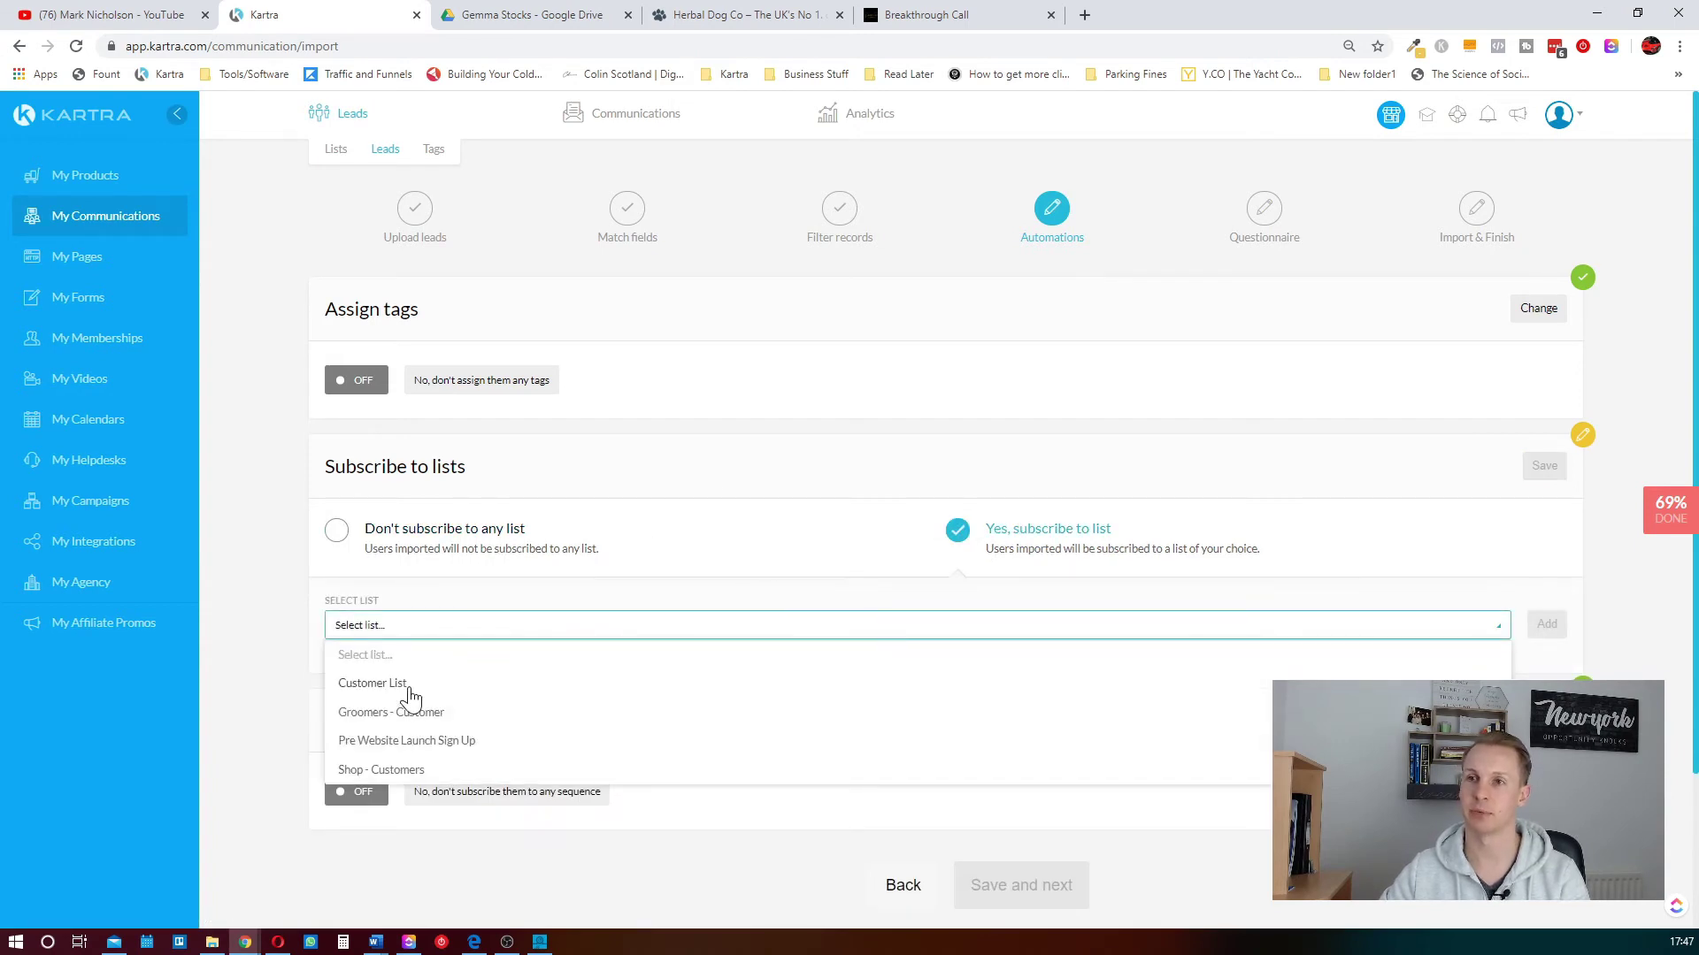
{"action": "left_click", "coordinate": [448, 686]}
{"action": "left_click", "coordinate": [1546, 625]}
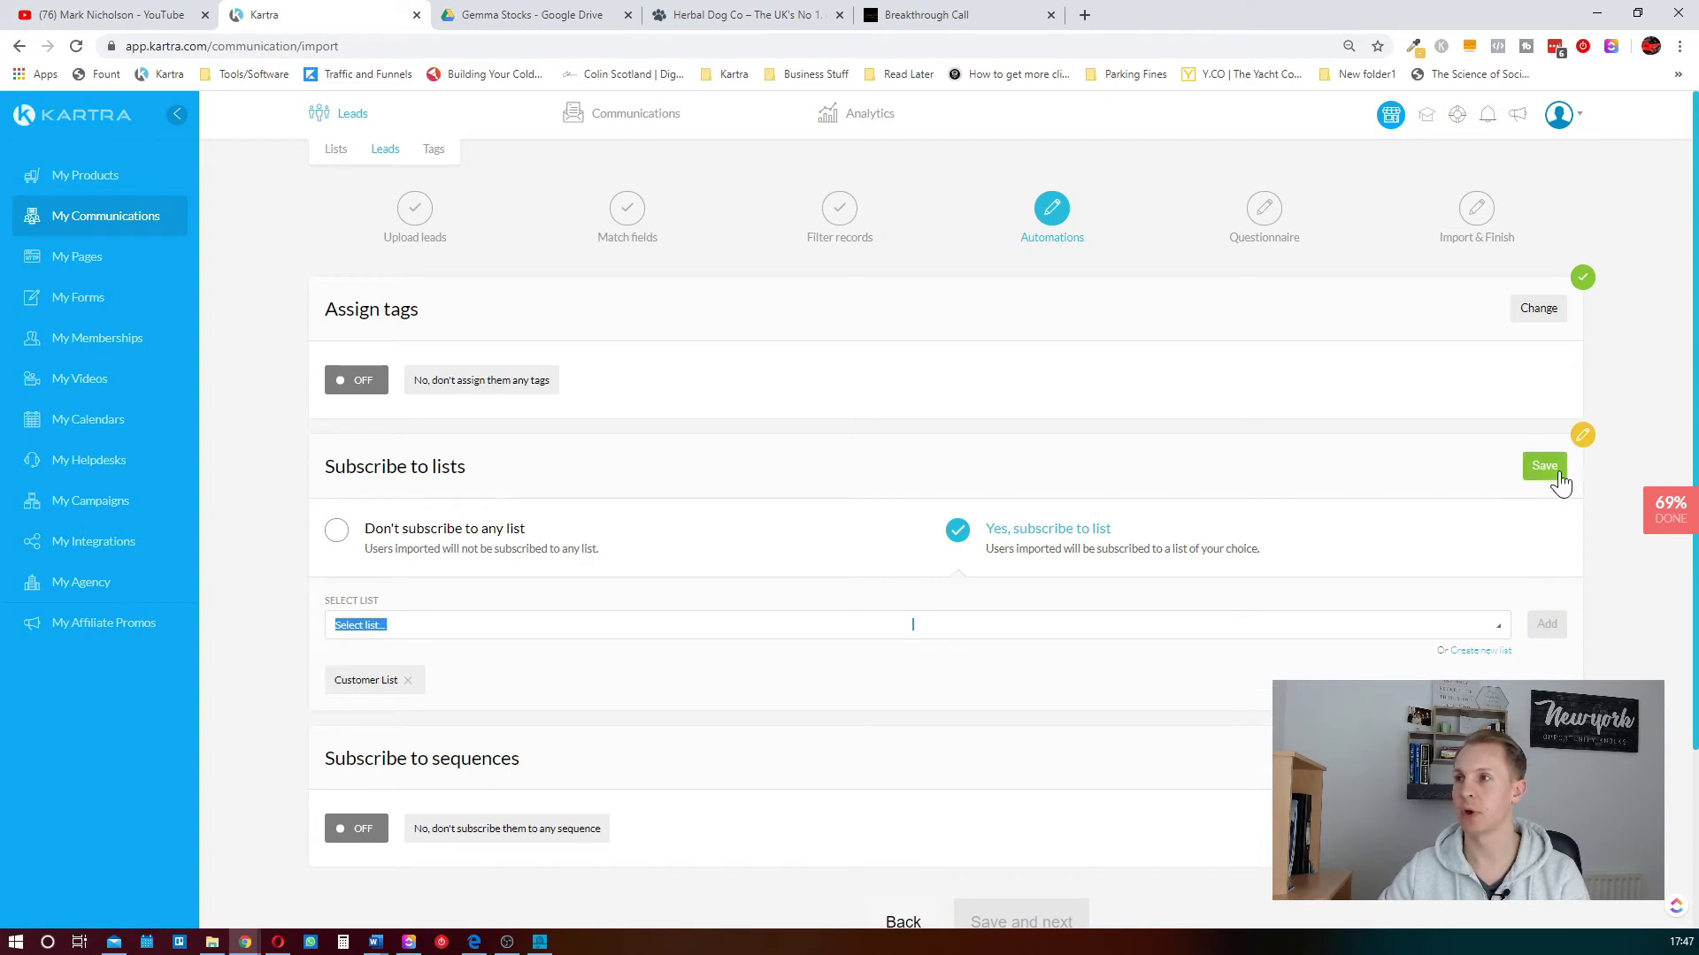
{"action": "left_click", "coordinate": [1550, 474]}
{"action": "scroll", "coordinate": [488, 671], "scroll_direction": "down", "scroll_amount": 2}
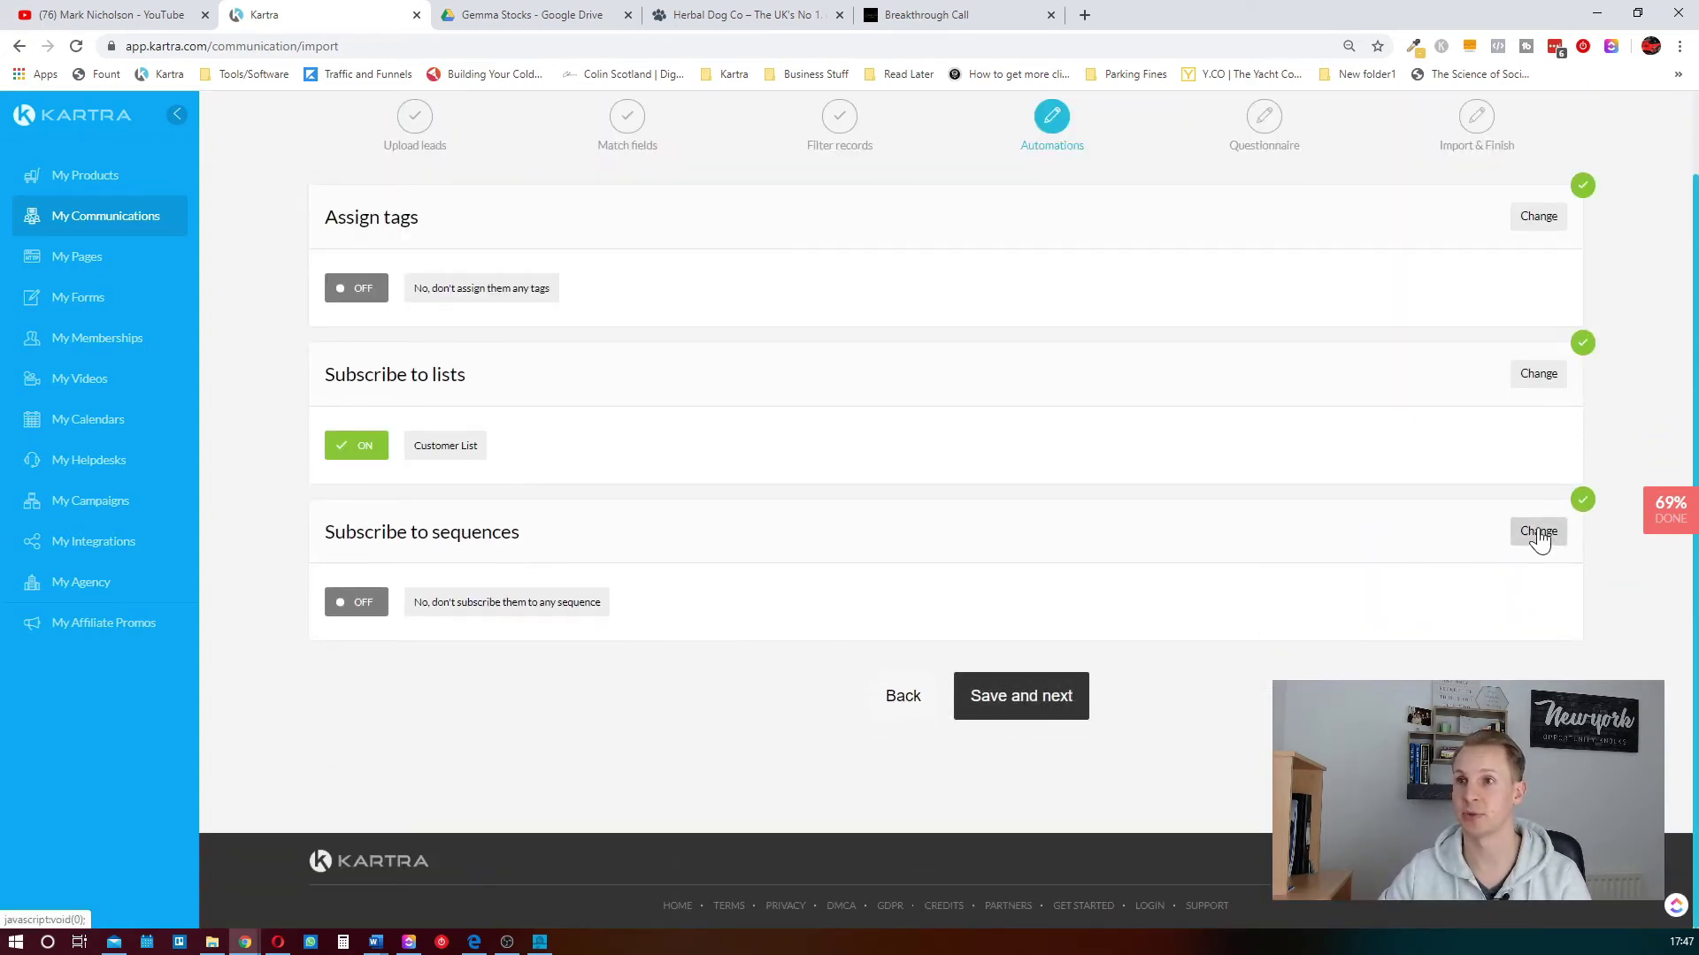
{"action": "left_click", "coordinate": [990, 685]}
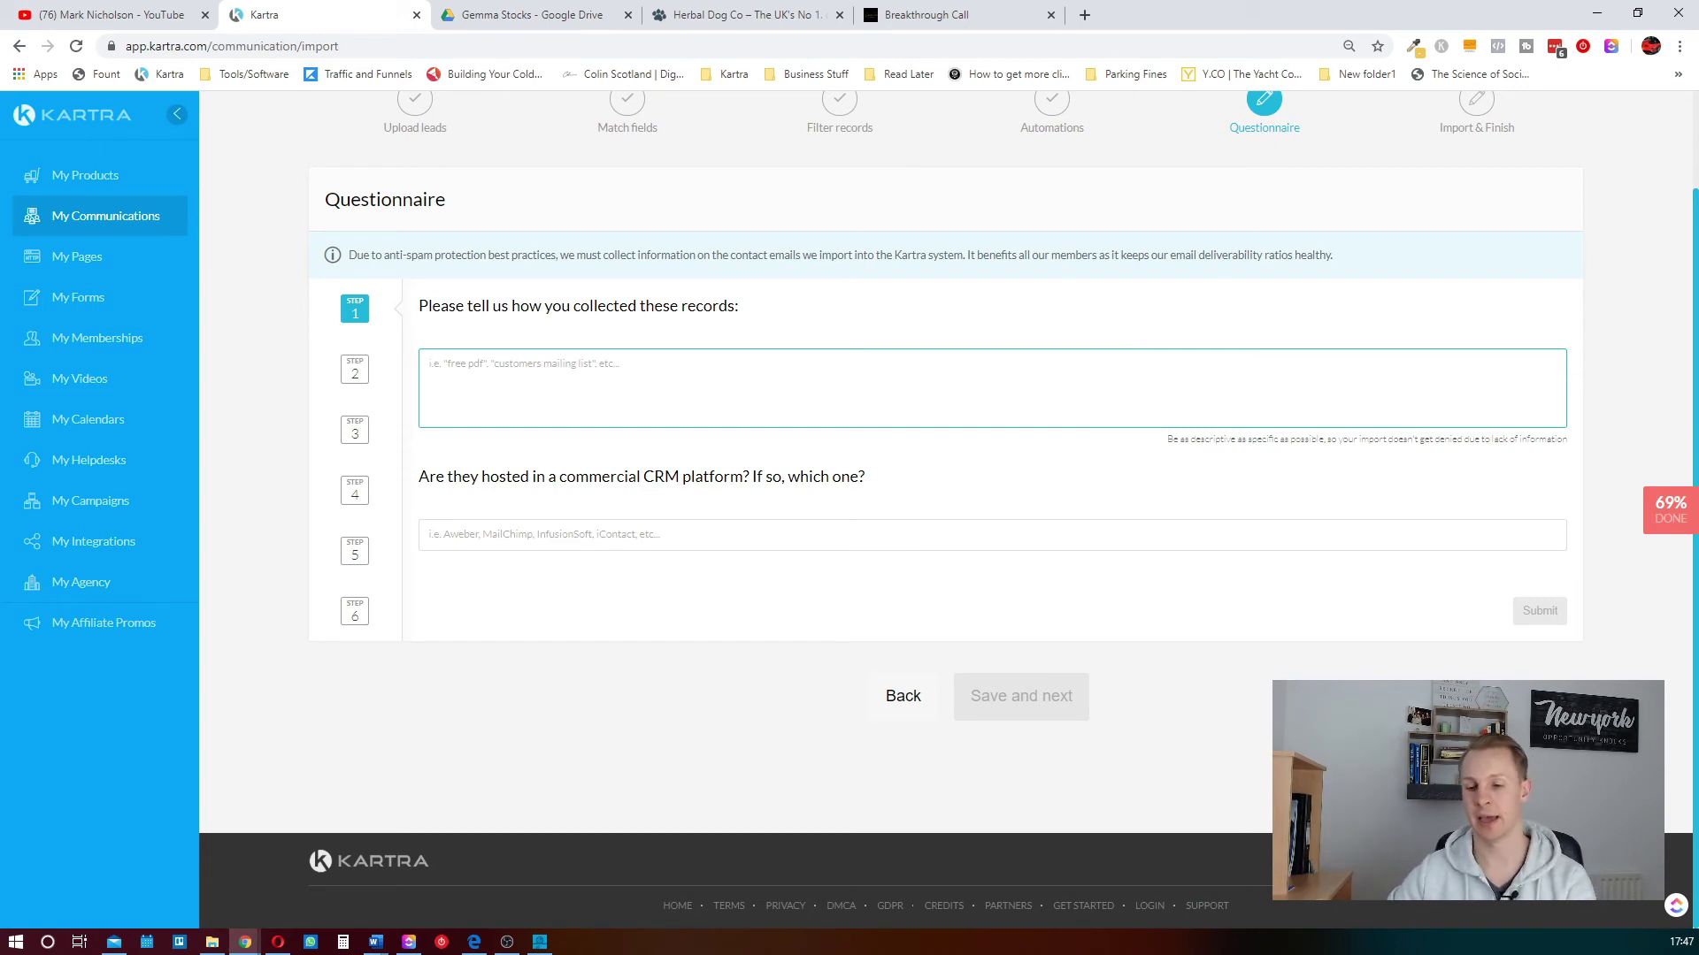
Describe the leads as existing customers from the past 12 months, answer 'no' for CRM, and submit.
{"action": "type", "text": "Thjese are existing customer who have purchased products from us within the past 12"}
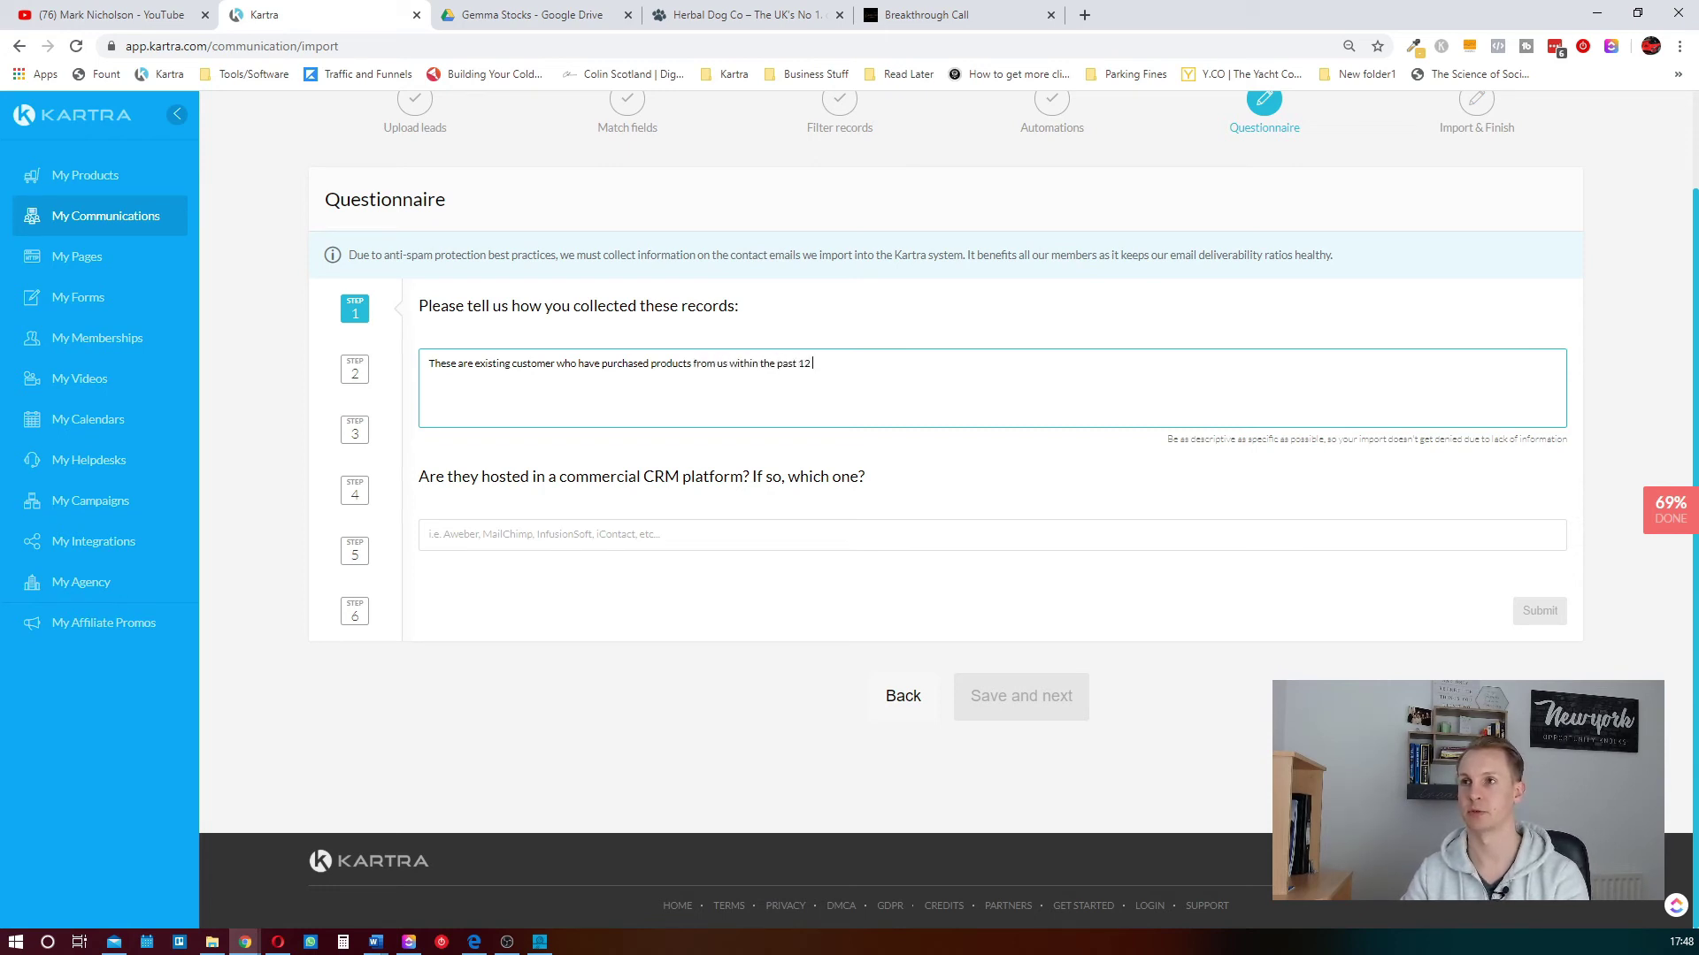
{"action": "key", "text": "Tab"}
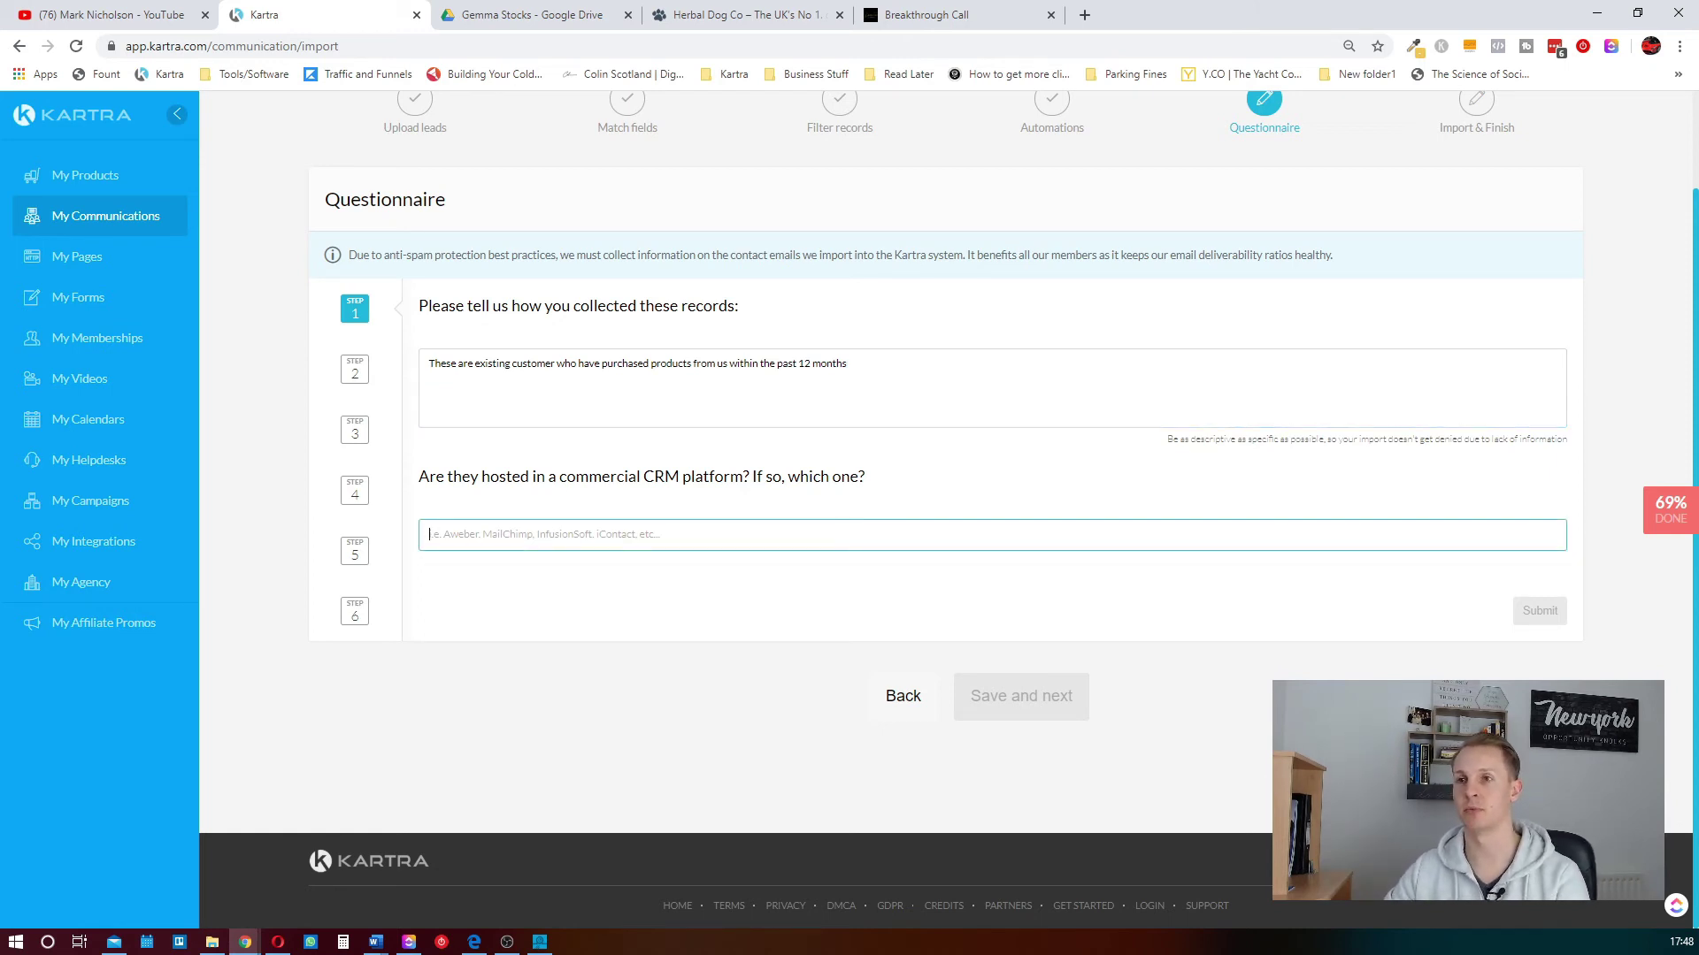
{"action": "type", "text": "no"}
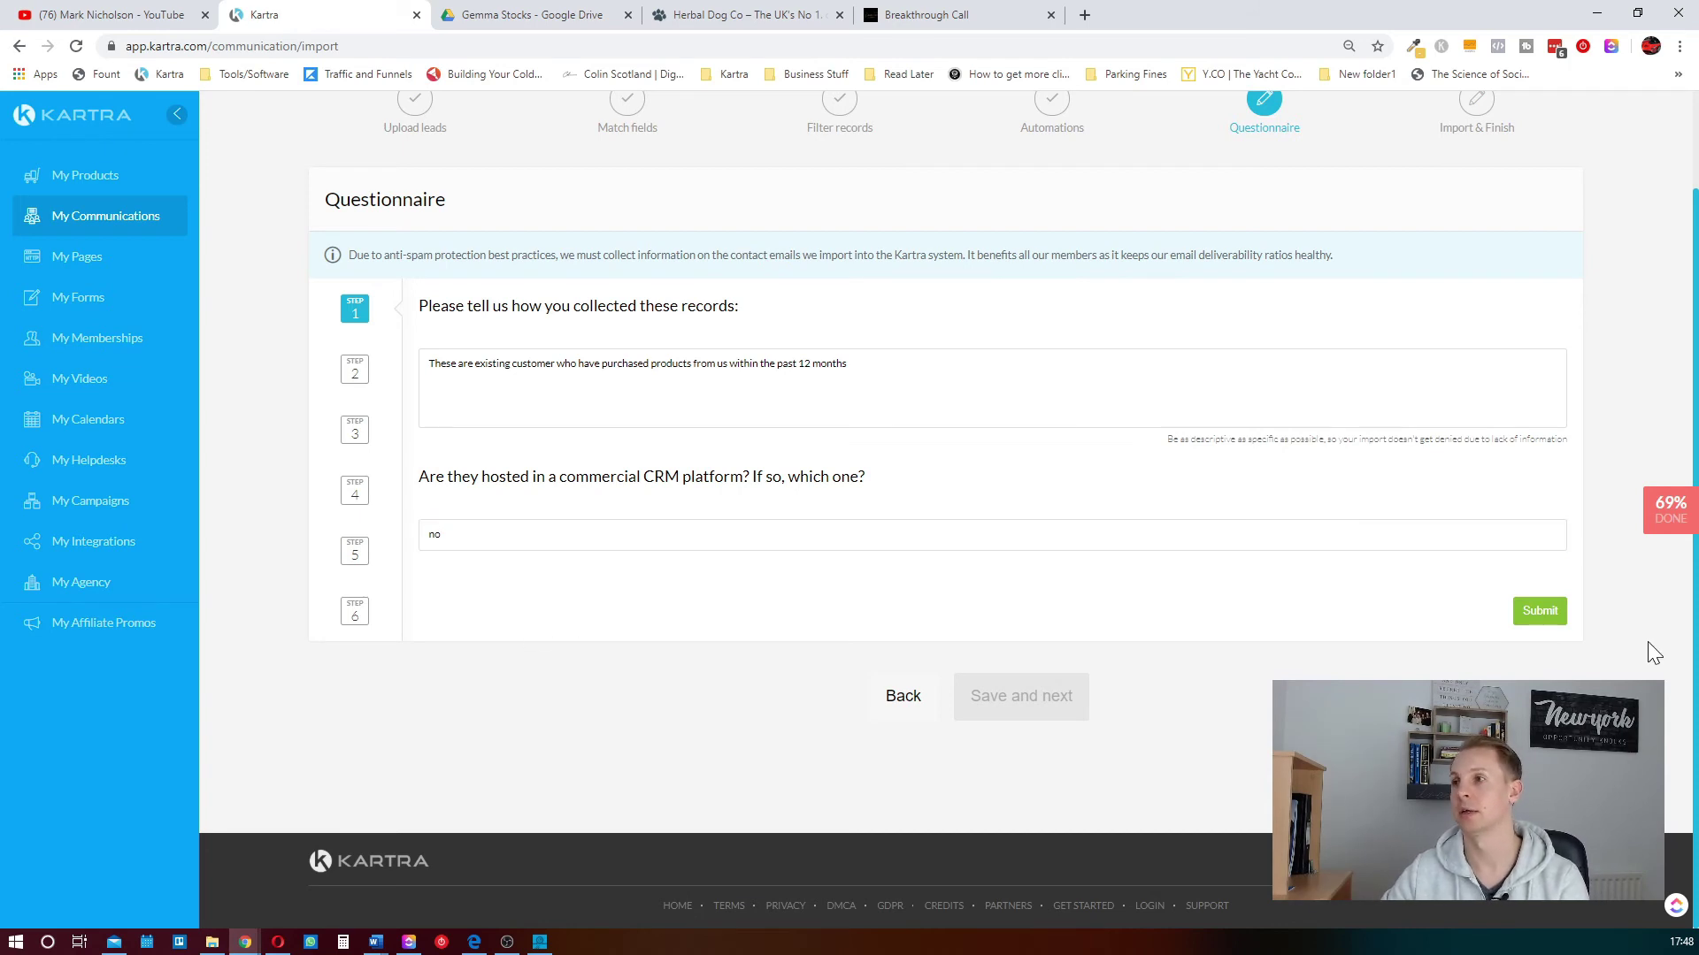
{"action": "left_click", "coordinate": [1546, 614]}
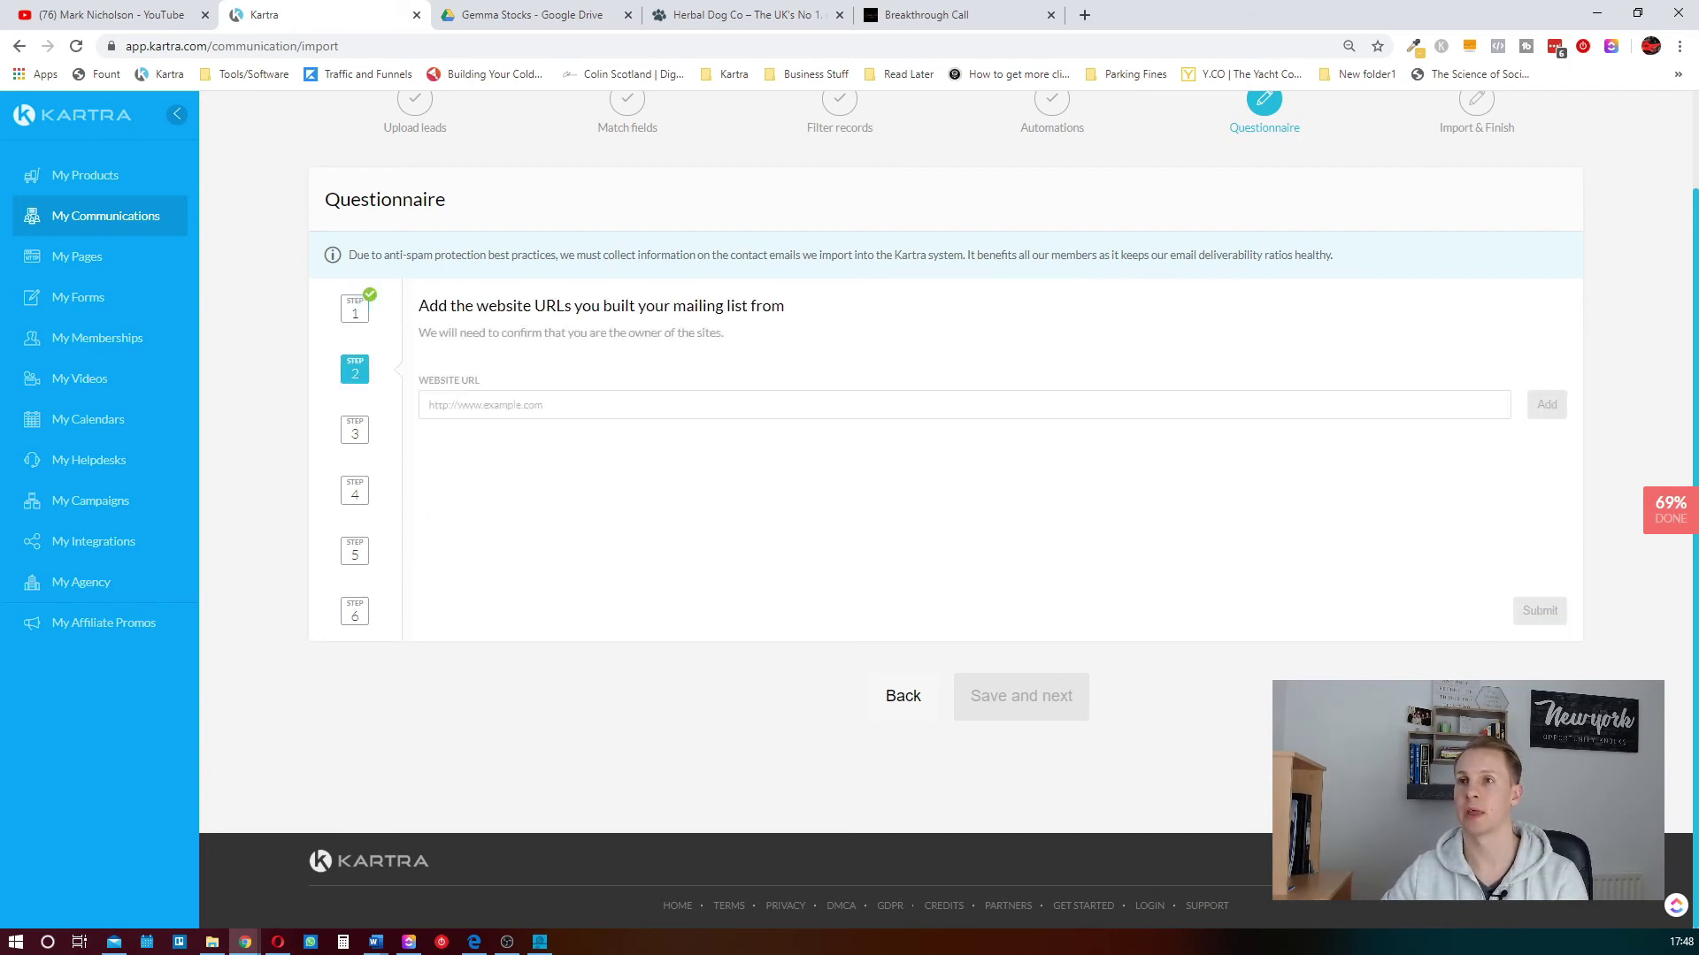
{"action": "left_click", "coordinate": [743, 15]}
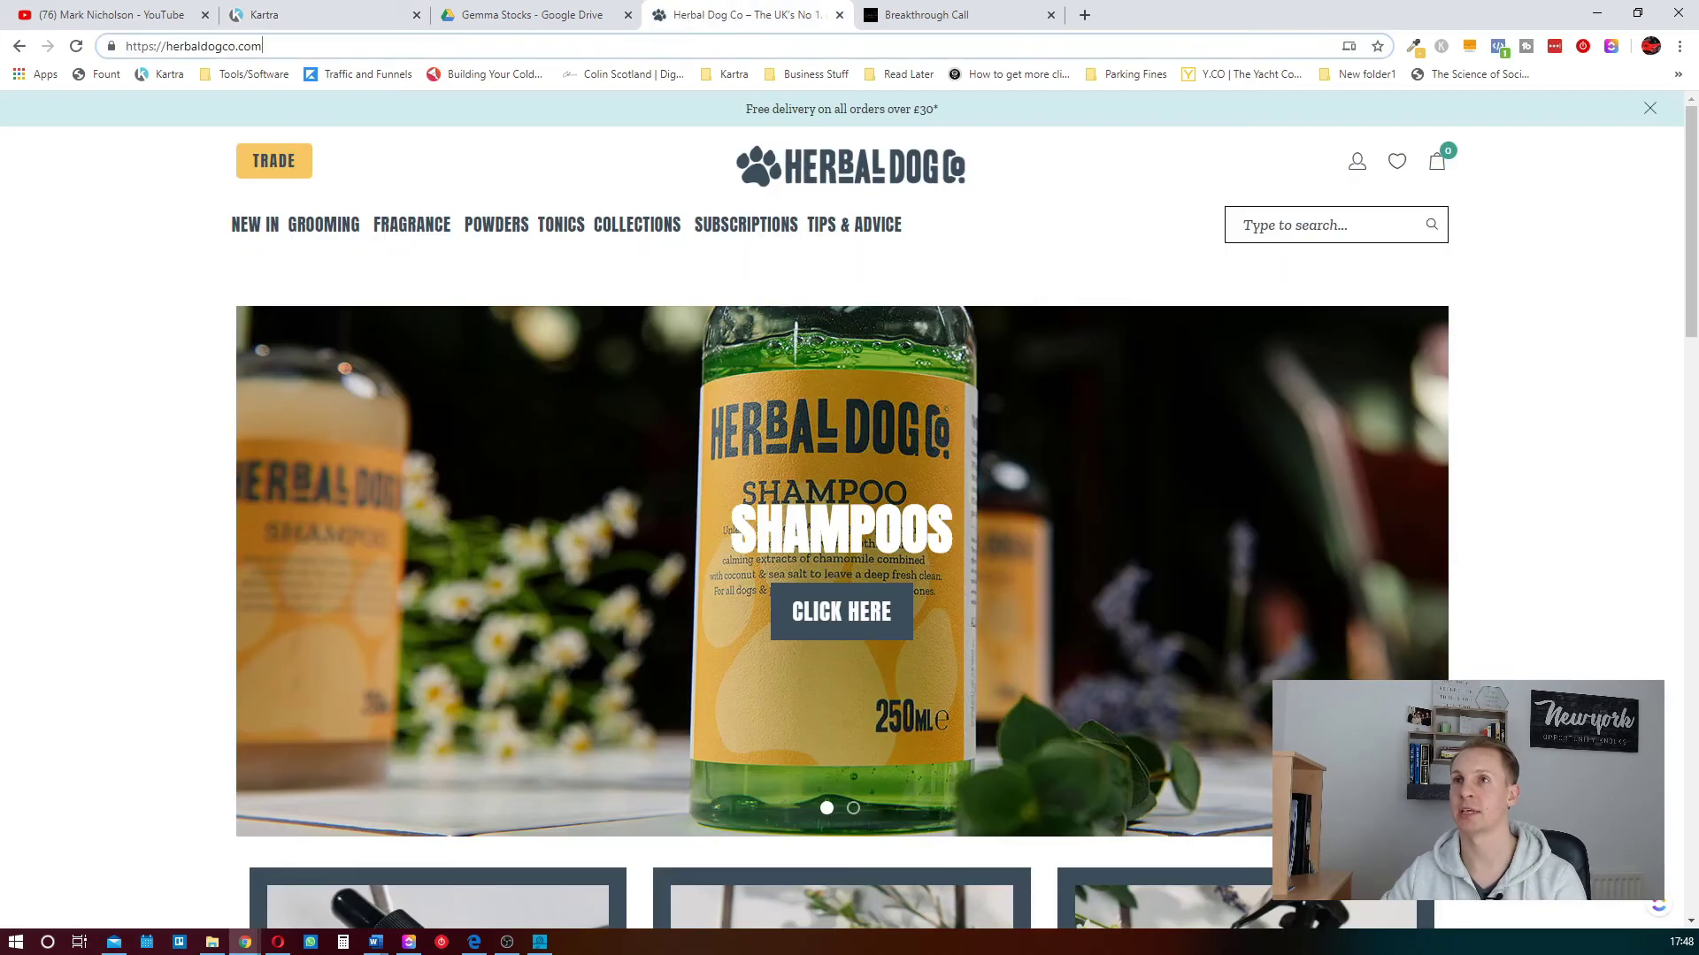
{"action": "left_click_drag", "start_coordinate": [263, 46], "coordinate": [125, 46]}
{"action": "key", "text": "ctrl+c"}
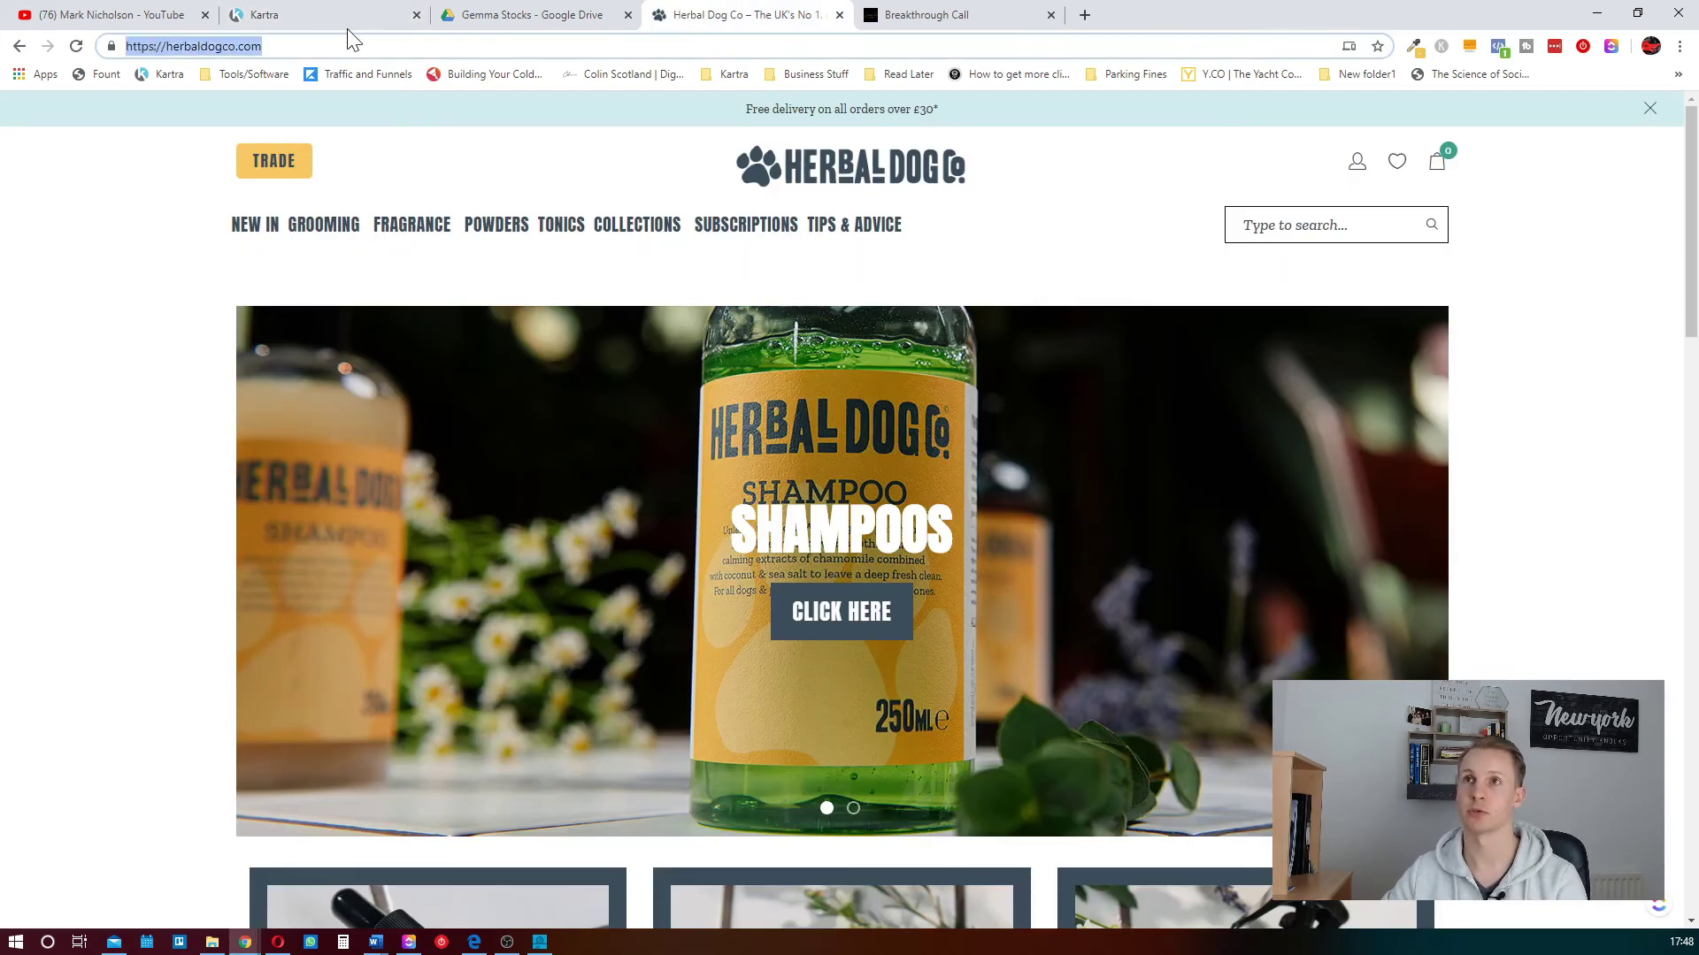
{"action": "left_click", "coordinate": [352, 15]}
{"action": "left_click", "coordinate": [460, 404]}
{"action": "key", "text": "ctrl+v"}
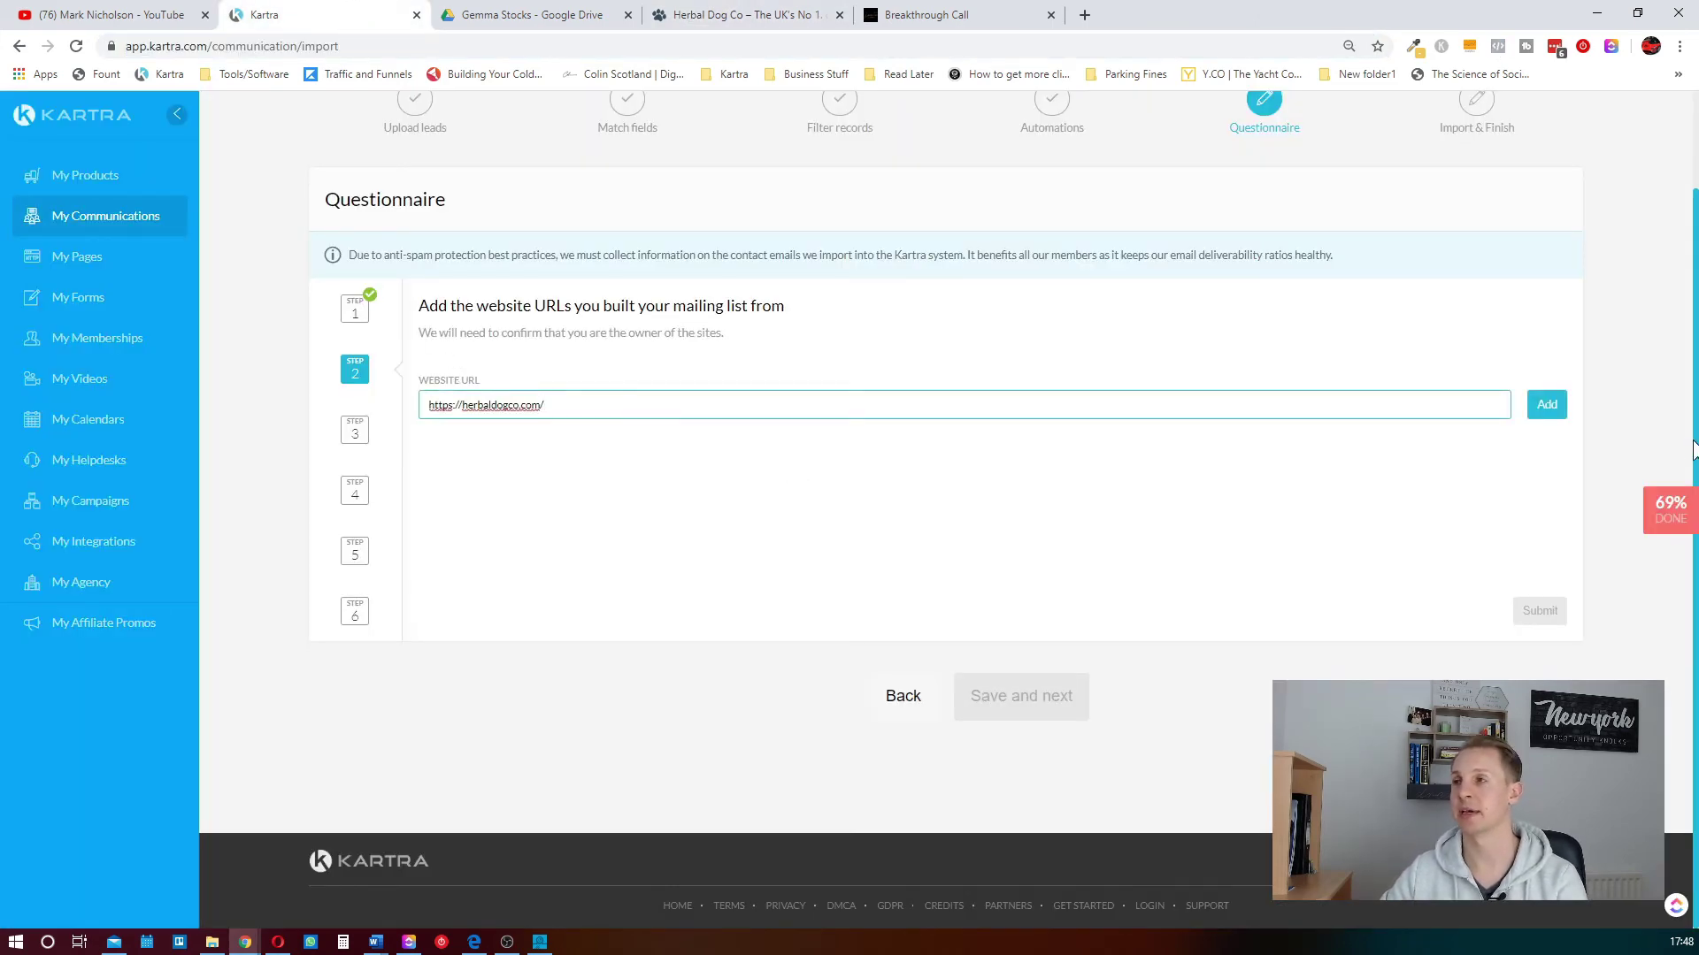
{"action": "left_click", "coordinate": [1554, 409]}
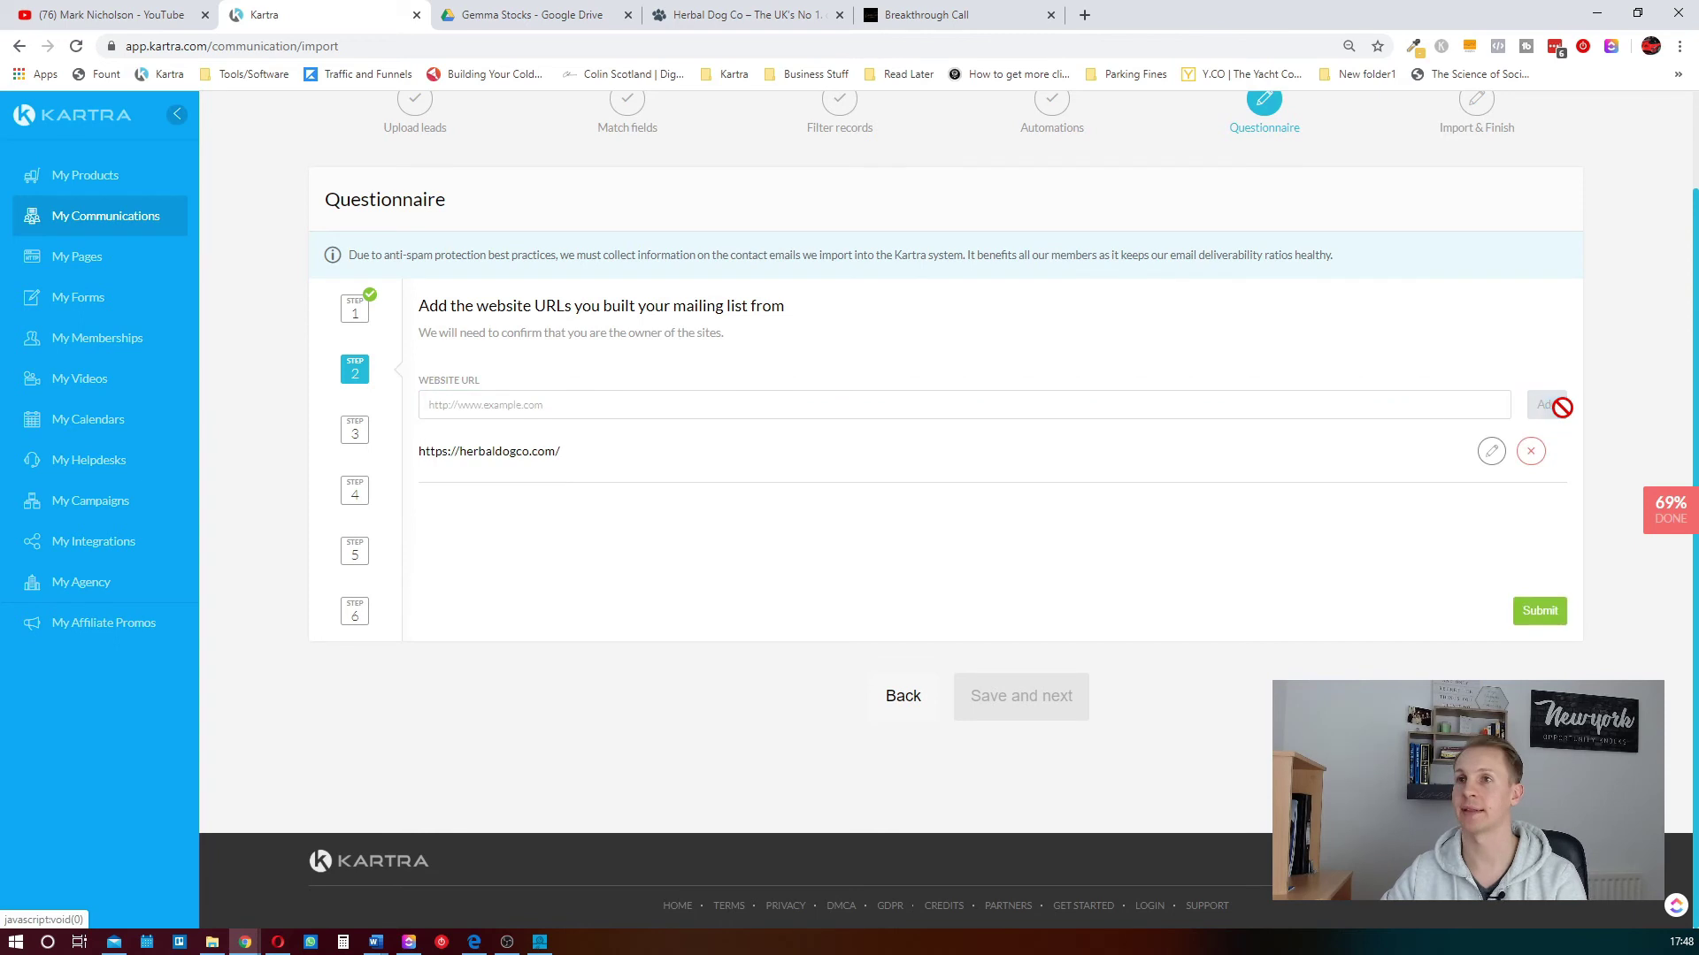
{"action": "left_click", "coordinate": [1550, 614]}
Enter the domain email prefix and send the verification code to that address.
{"action": "left_click", "coordinate": [1106, 395]}
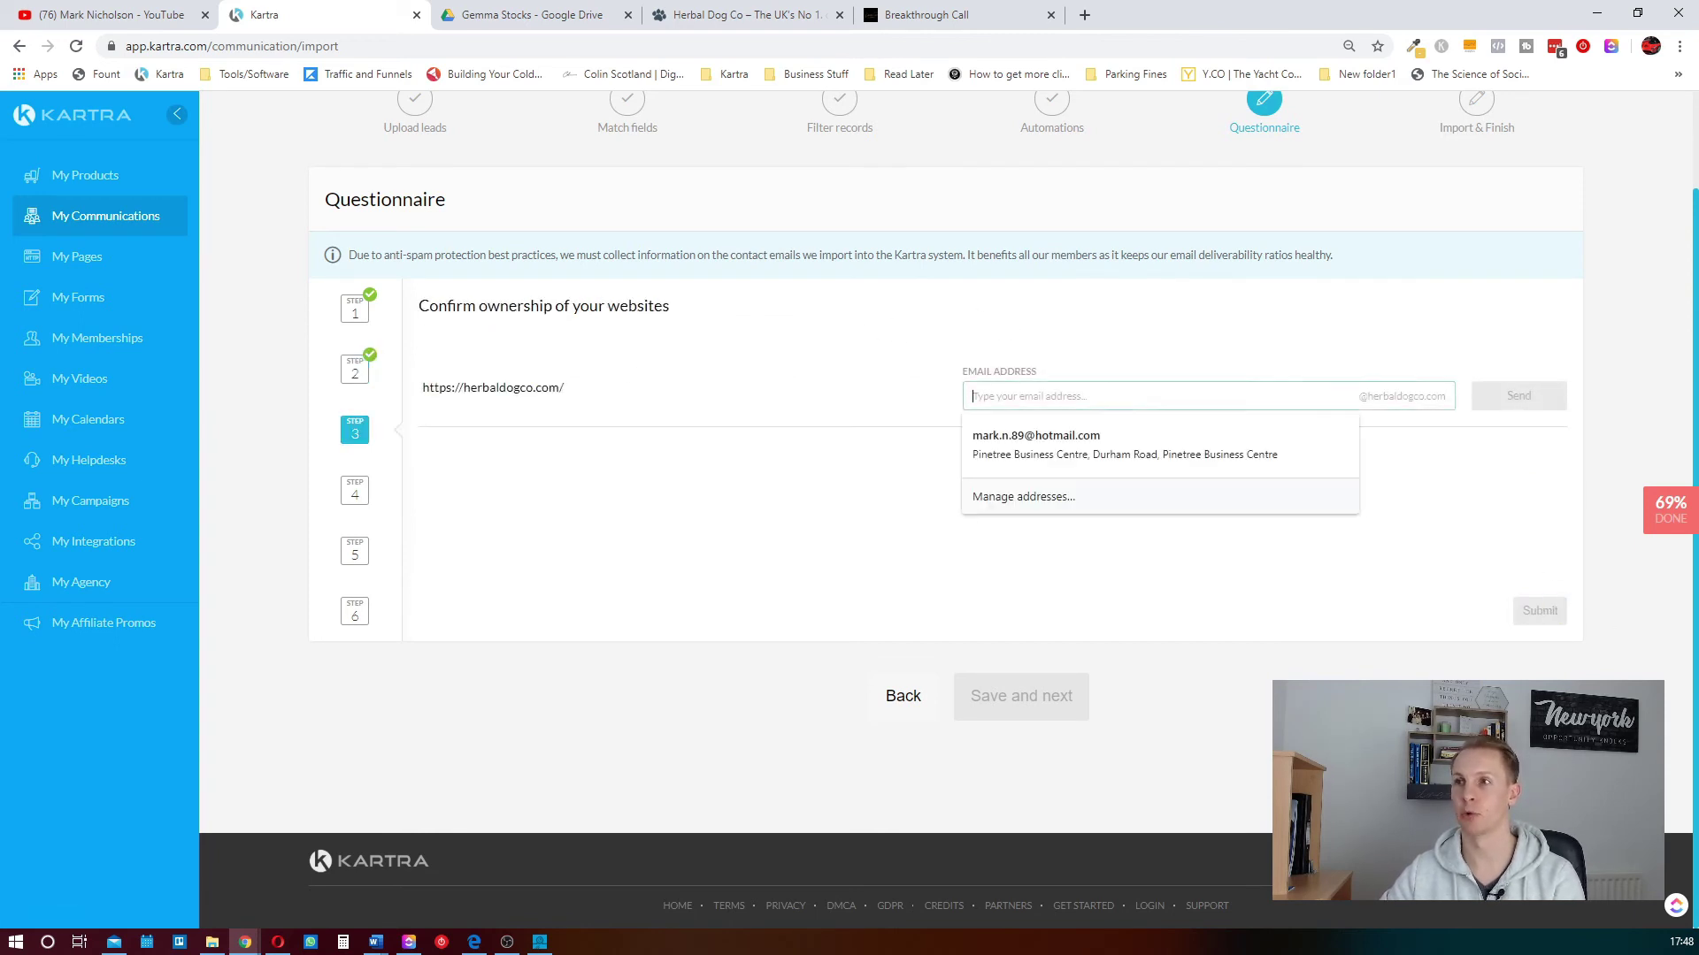
{"action": "type", "text": "mark"}
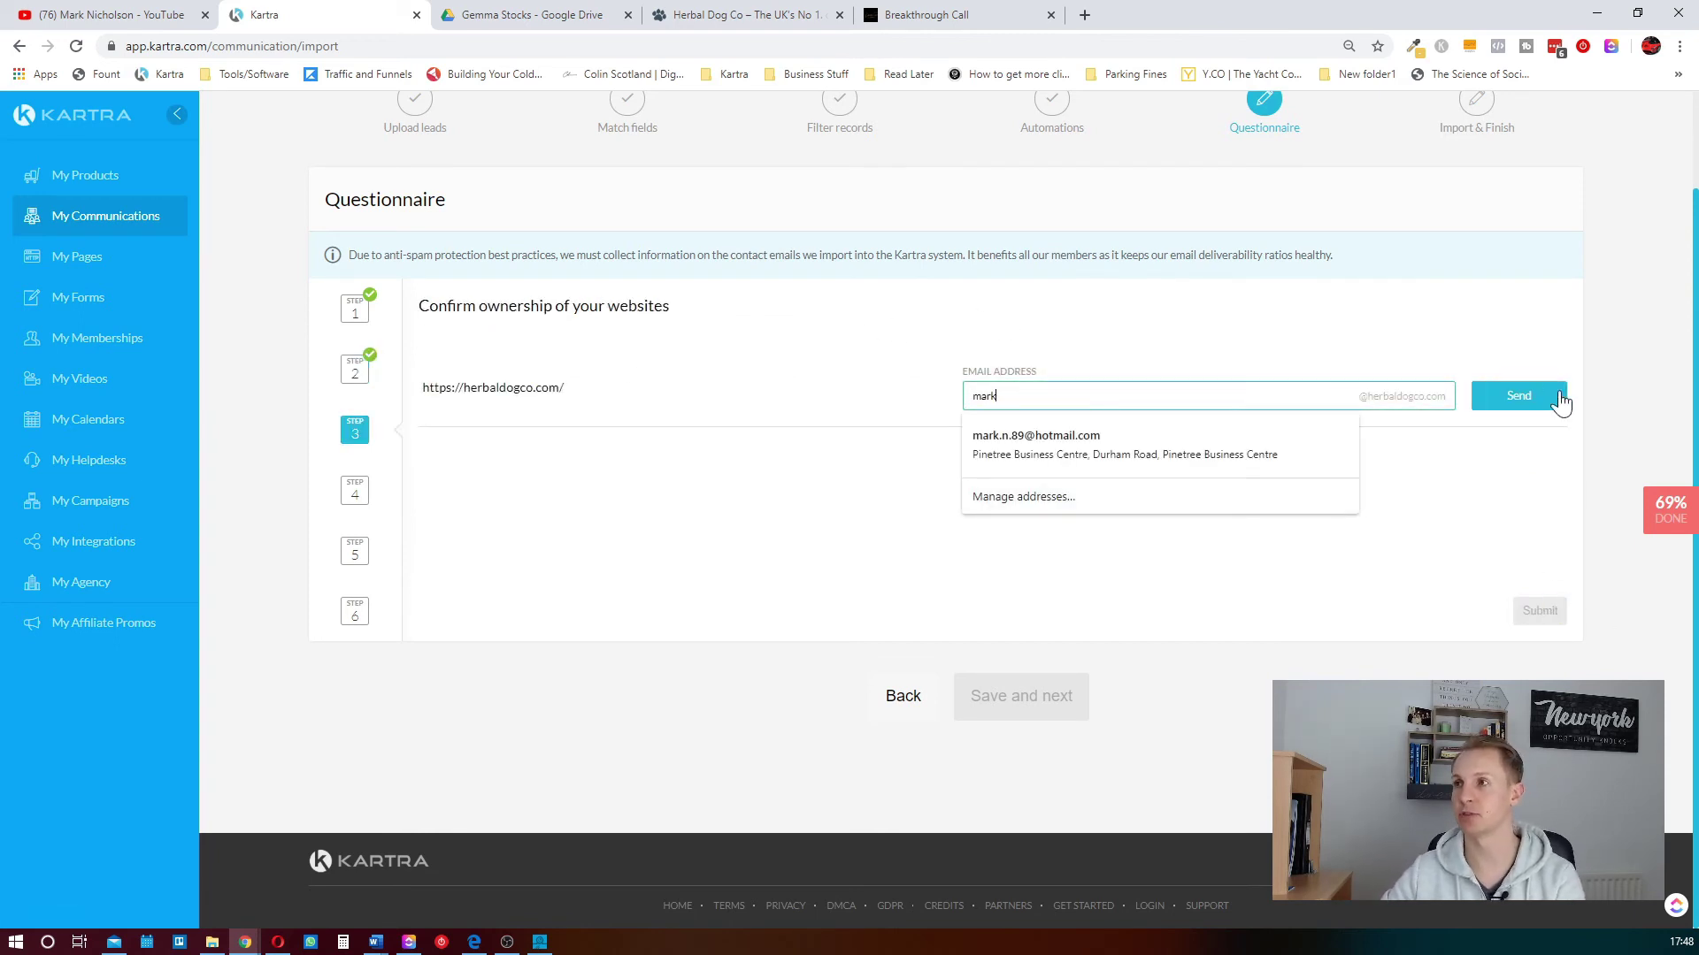
{"action": "left_click", "coordinate": [1520, 398]}
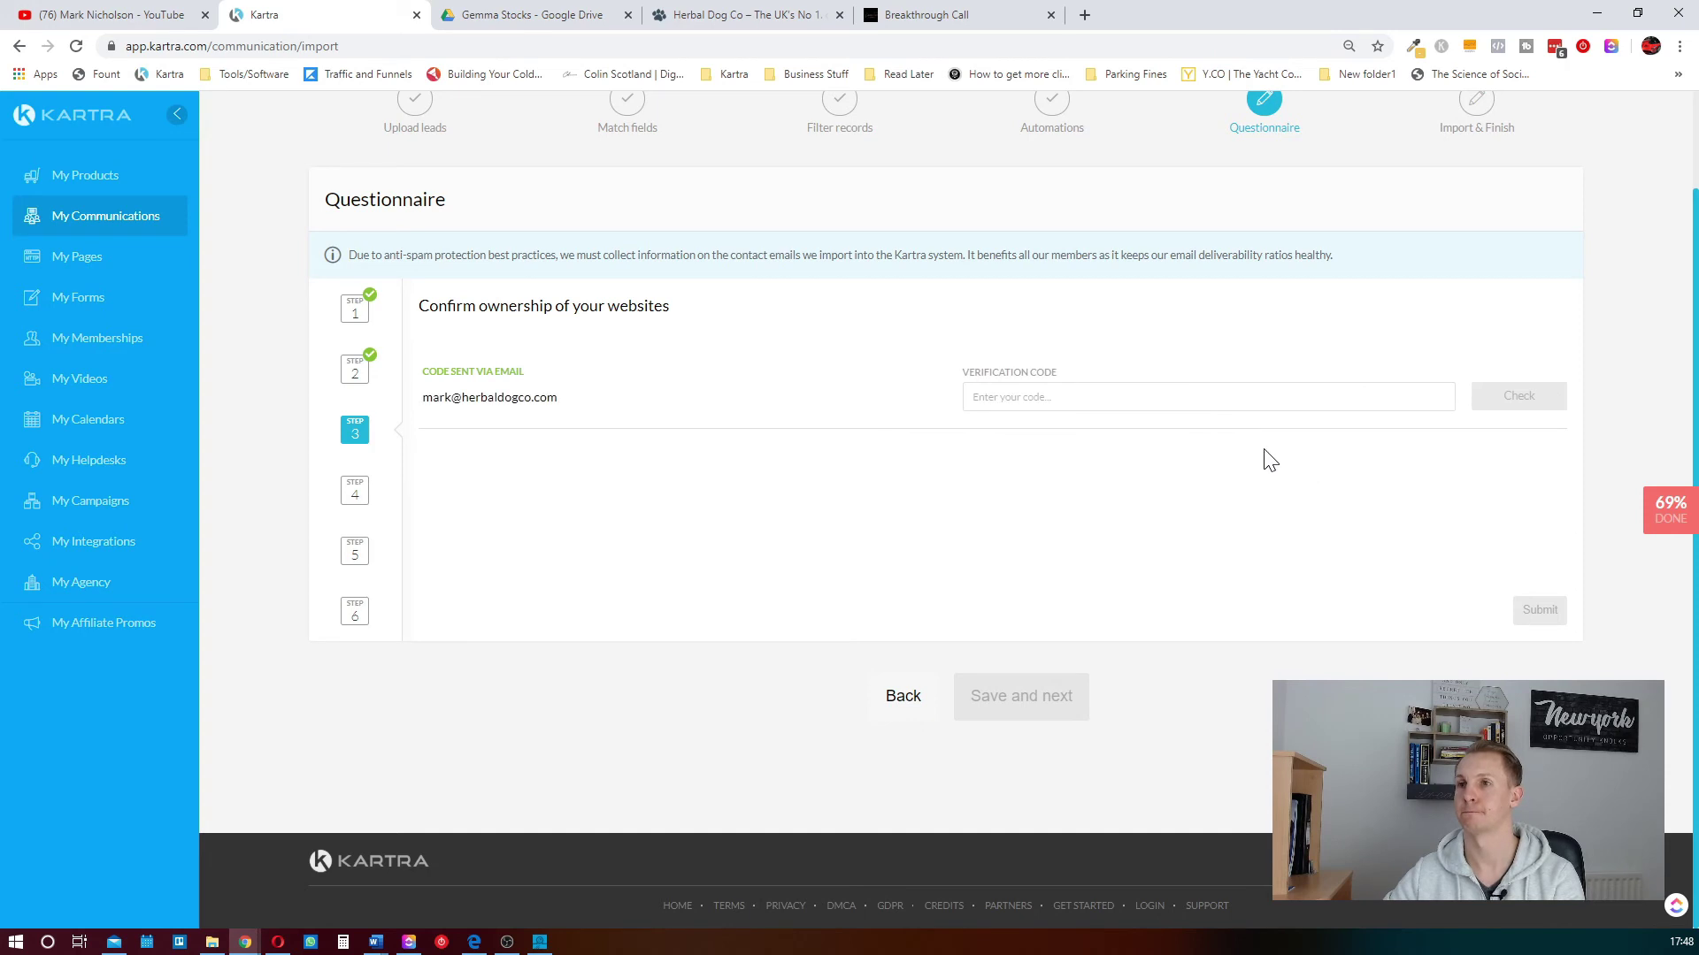
Read the emailed verification code in Mail, enter and check it, then submit the ownership step.
{"action": "left_click", "coordinate": [118, 945]}
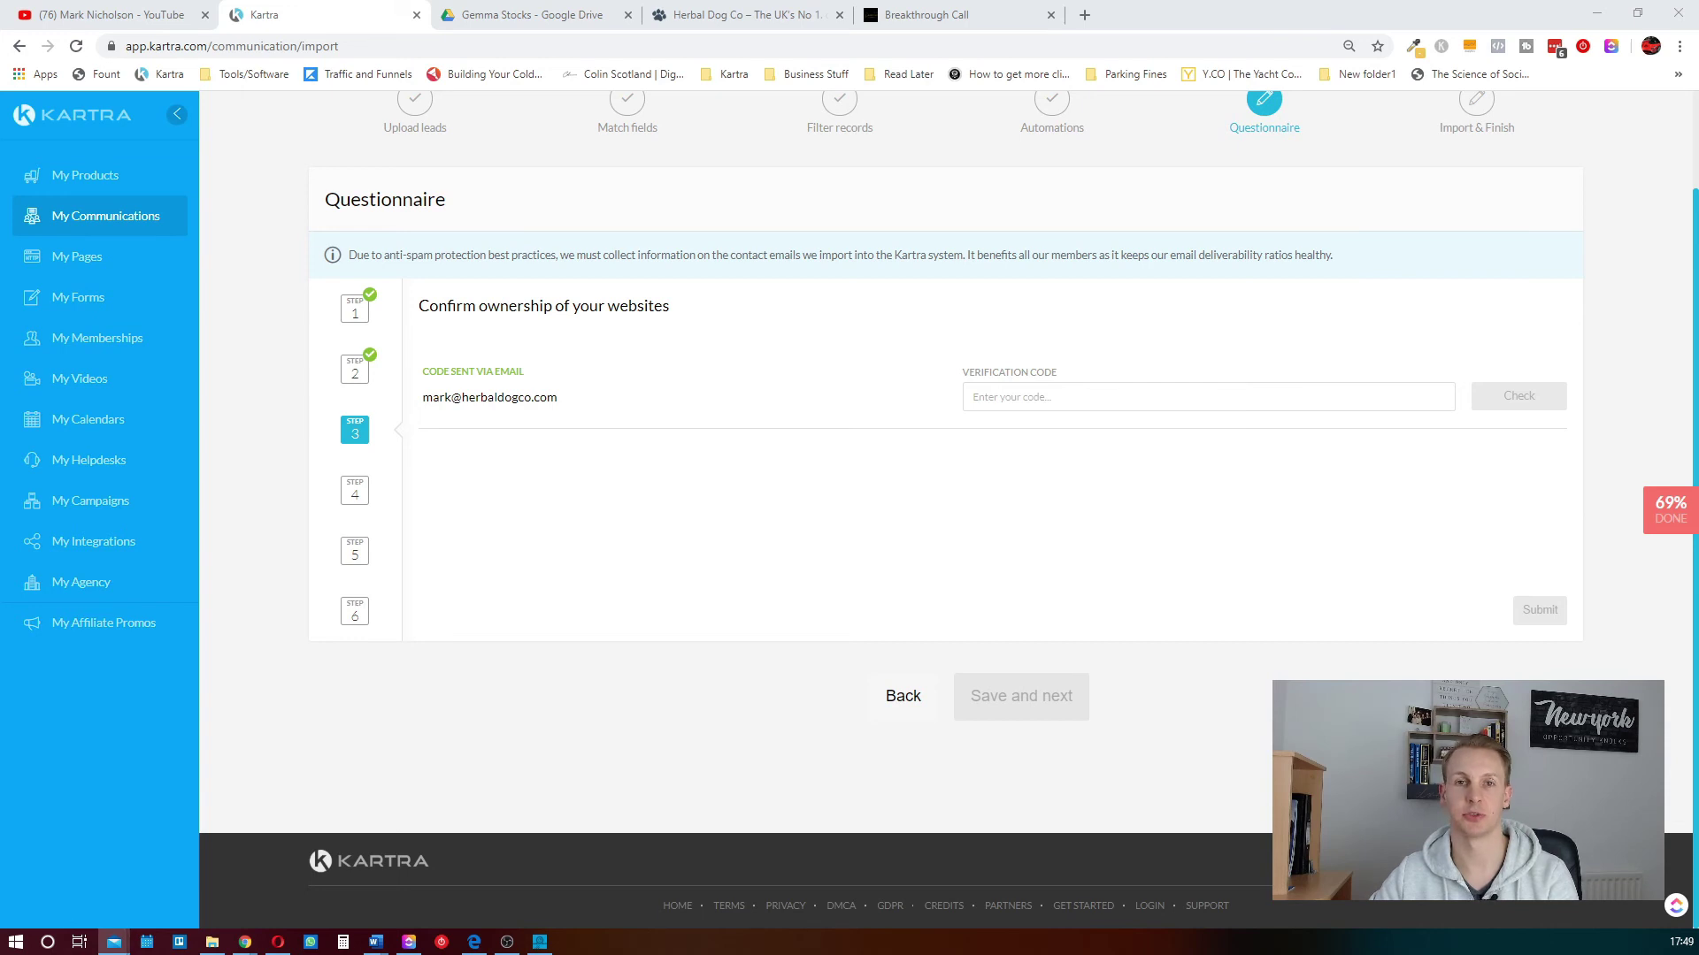
{"action": "left_click_drag", "start_coordinate": [530, 0], "coordinate": [725, 130]}
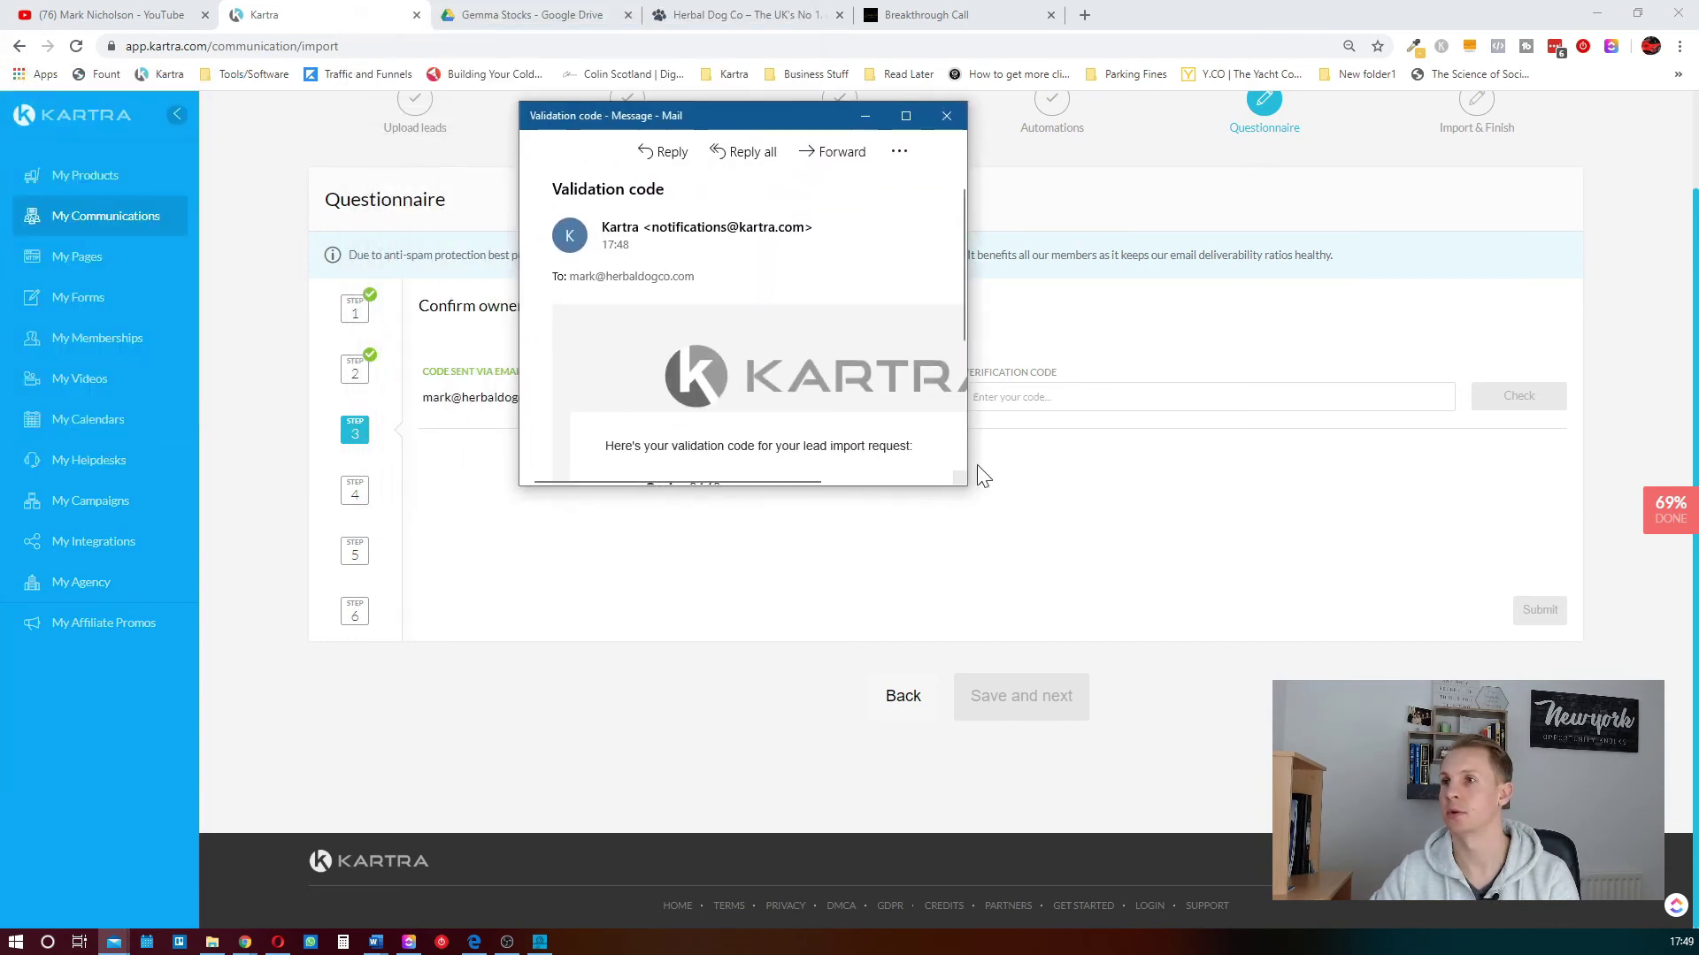
{"action": "left_click_drag", "start_coordinate": [961, 484], "coordinate": [1551, 711]}
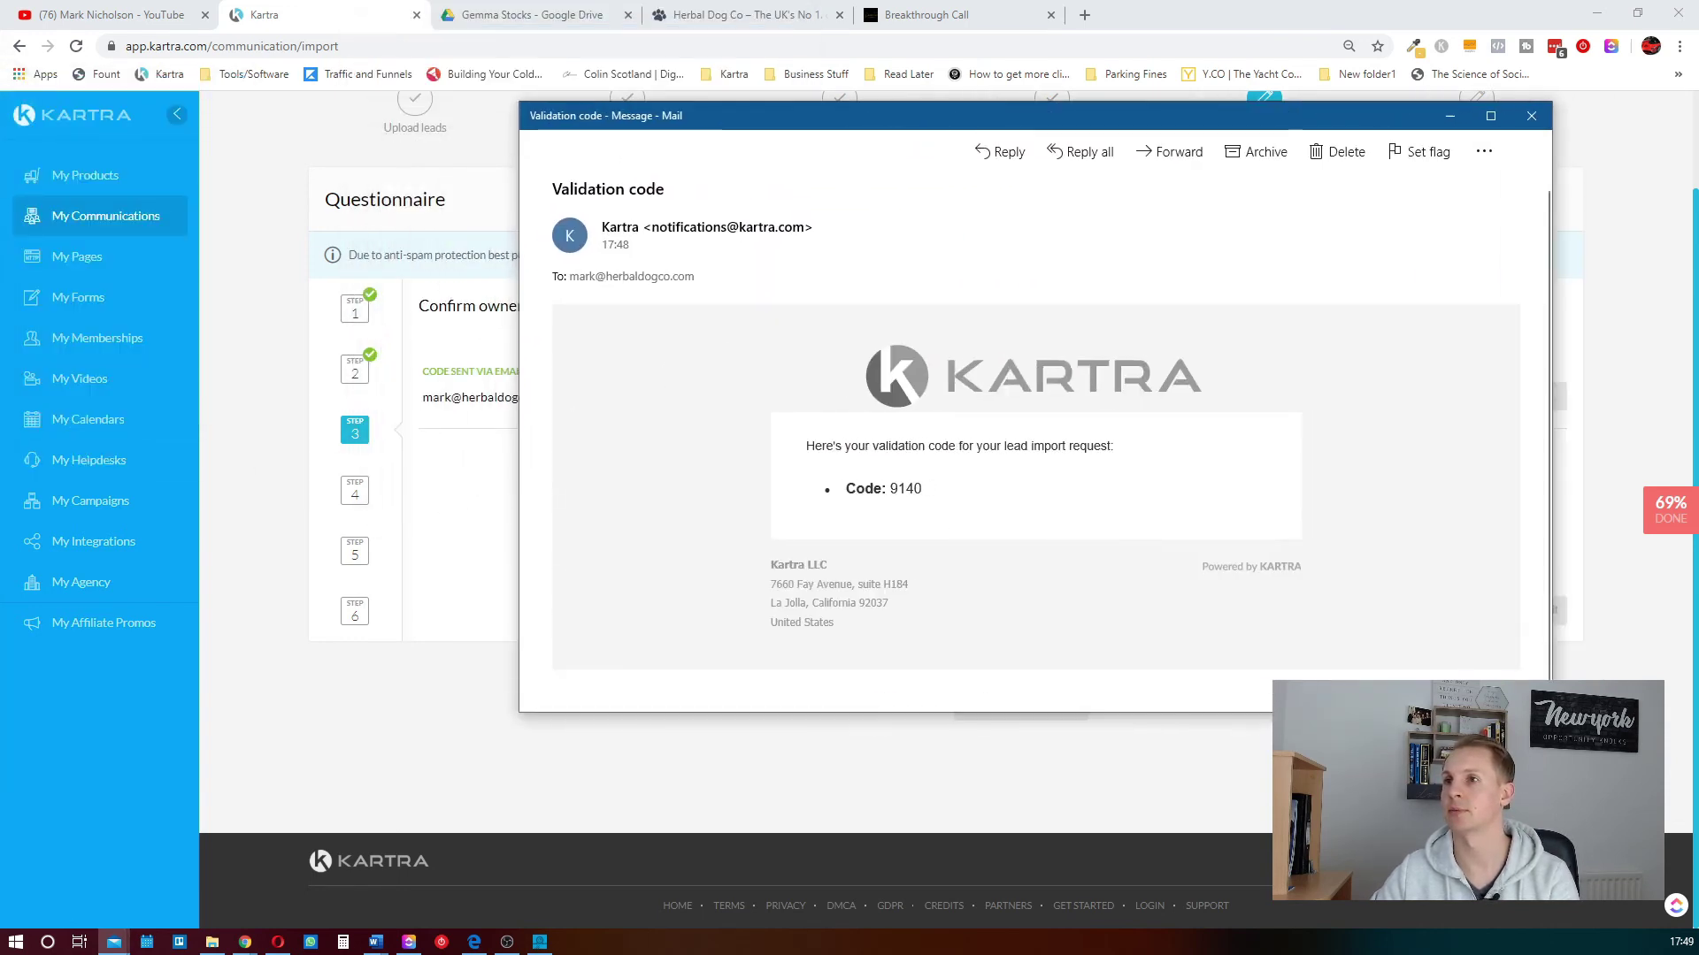
{"action": "left_click", "coordinate": [1531, 116]}
{"action": "left_click", "coordinate": [1442, 398]}
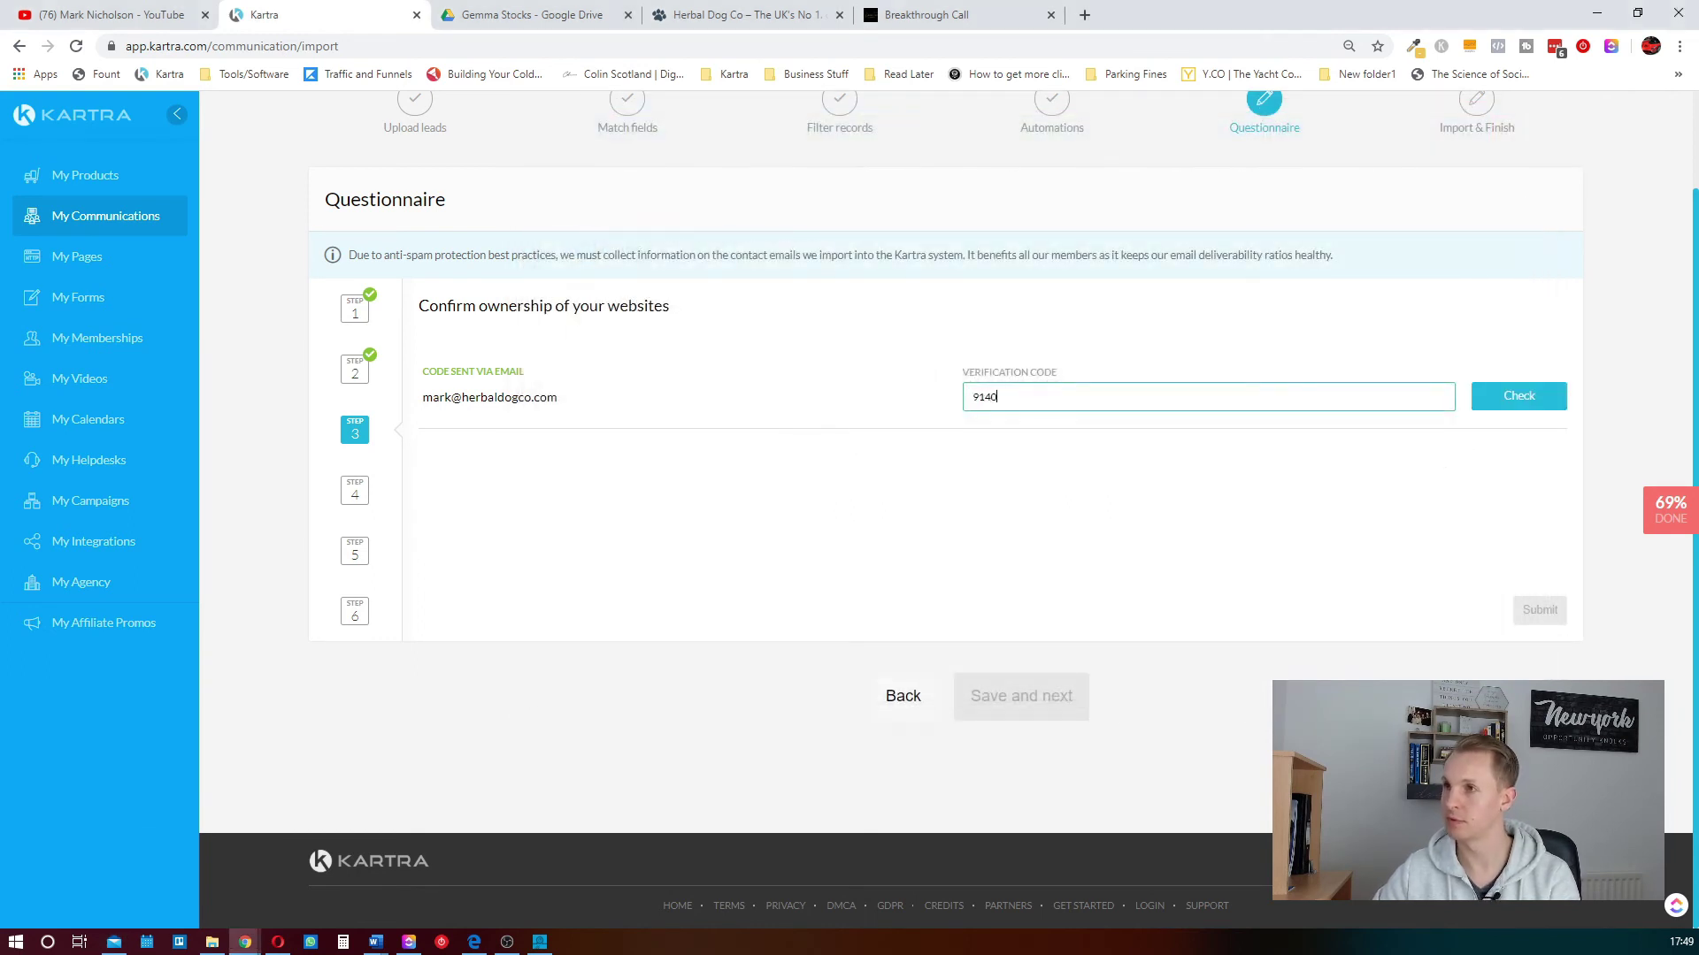
{"action": "left_click", "coordinate": [1521, 398]}
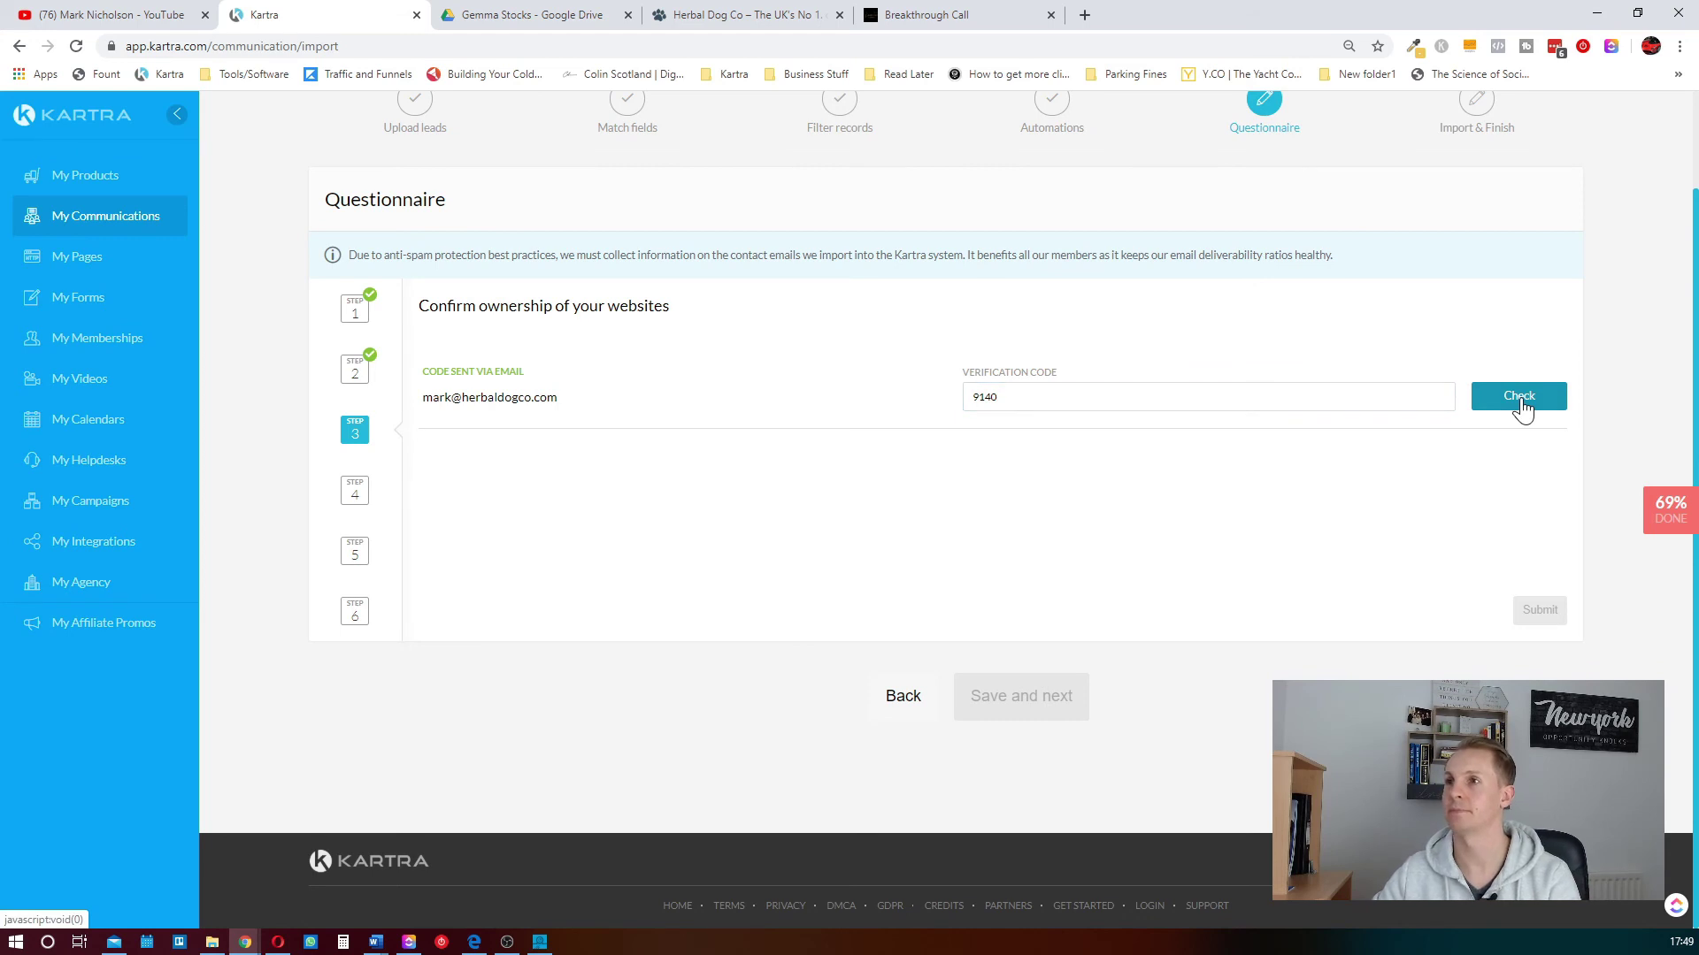
{"action": "left_click", "coordinate": [1544, 615]}
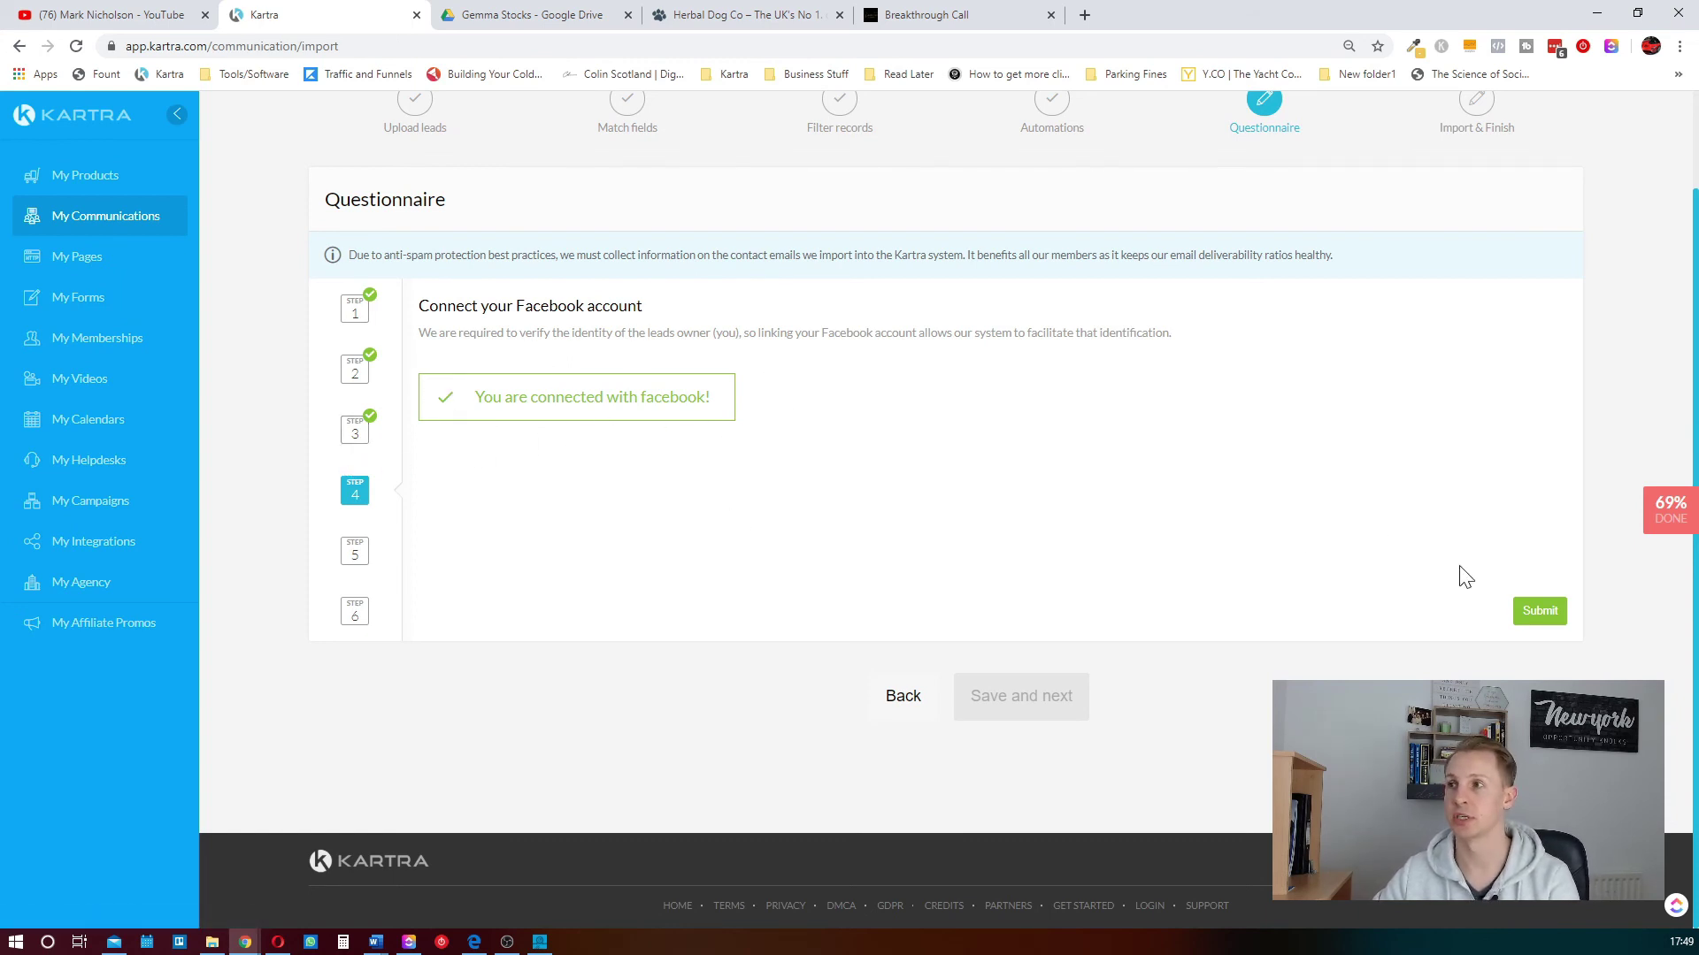
Submit the Facebook and phone steps, answer yes to both GDPR questions, and submit.
{"action": "left_click", "coordinate": [1526, 619]}
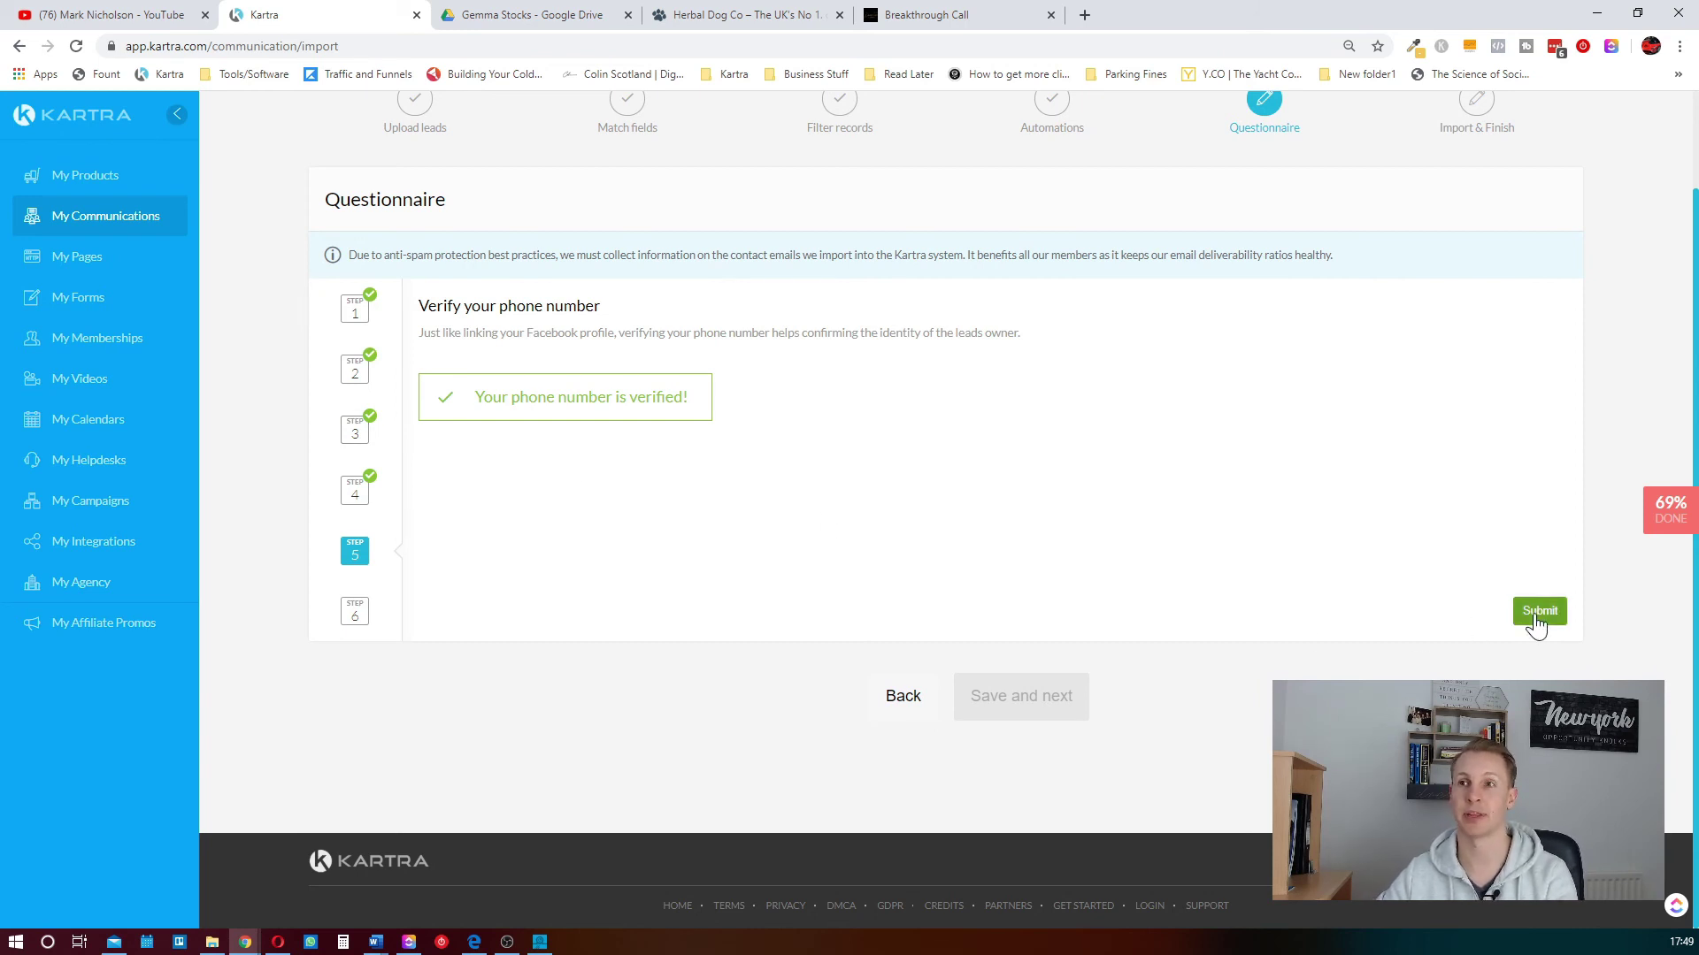
{"action": "left_click", "coordinate": [1537, 619]}
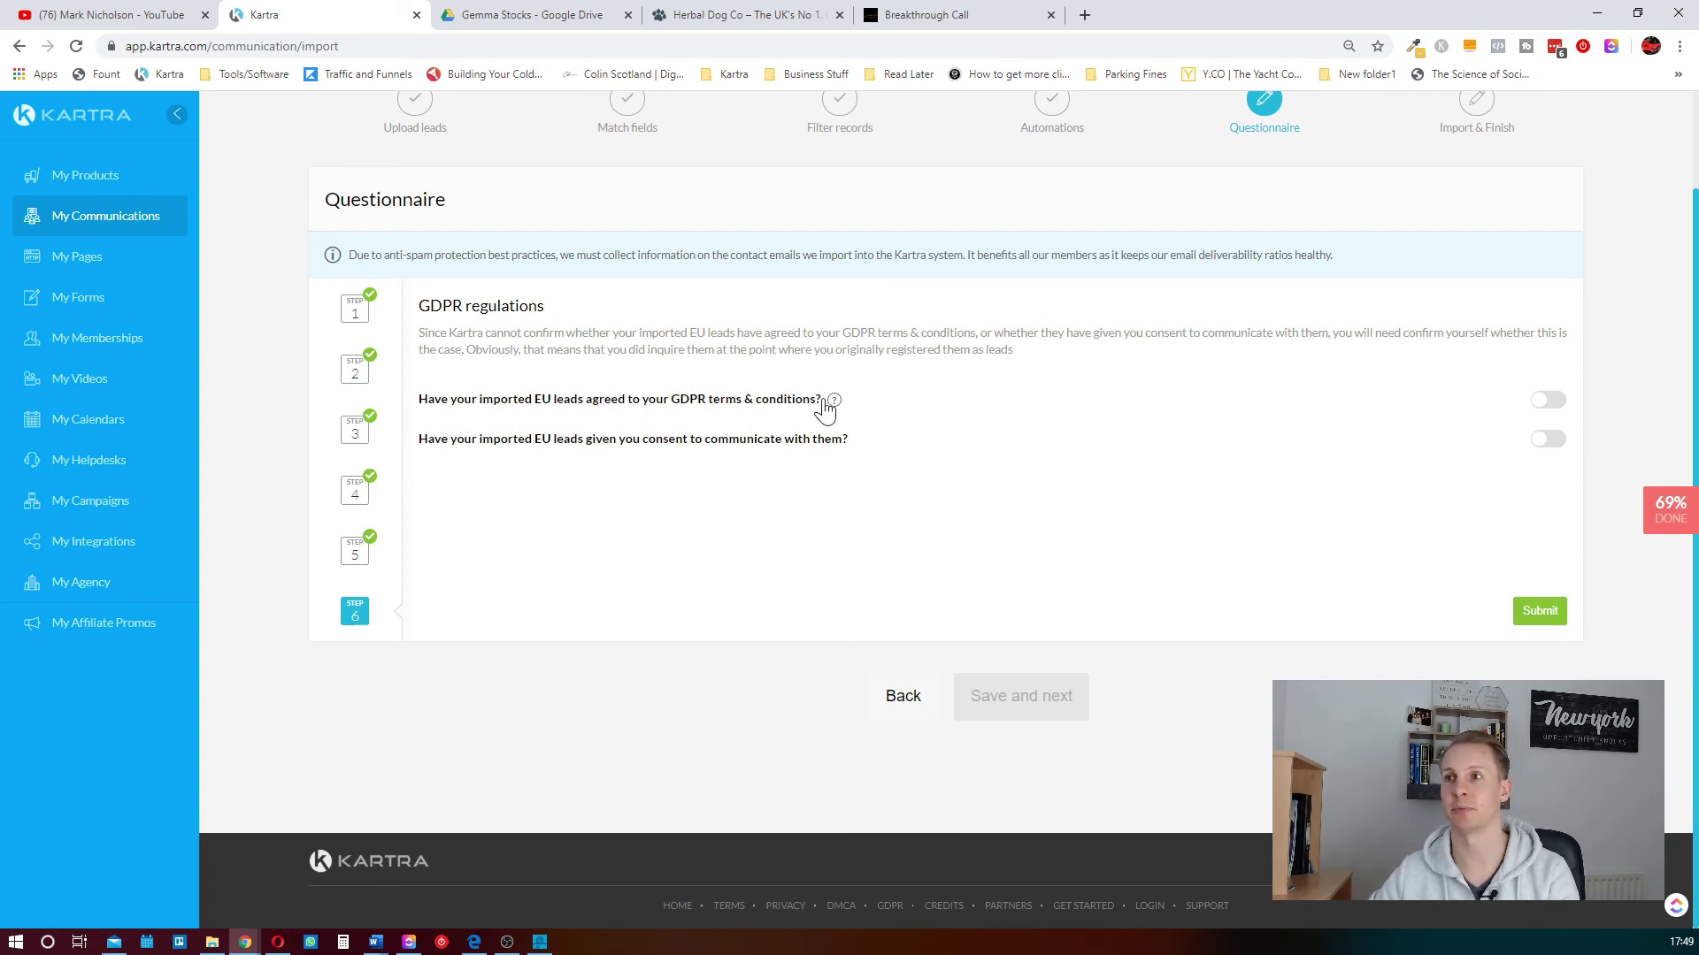
{"action": "left_click", "coordinate": [1548, 400]}
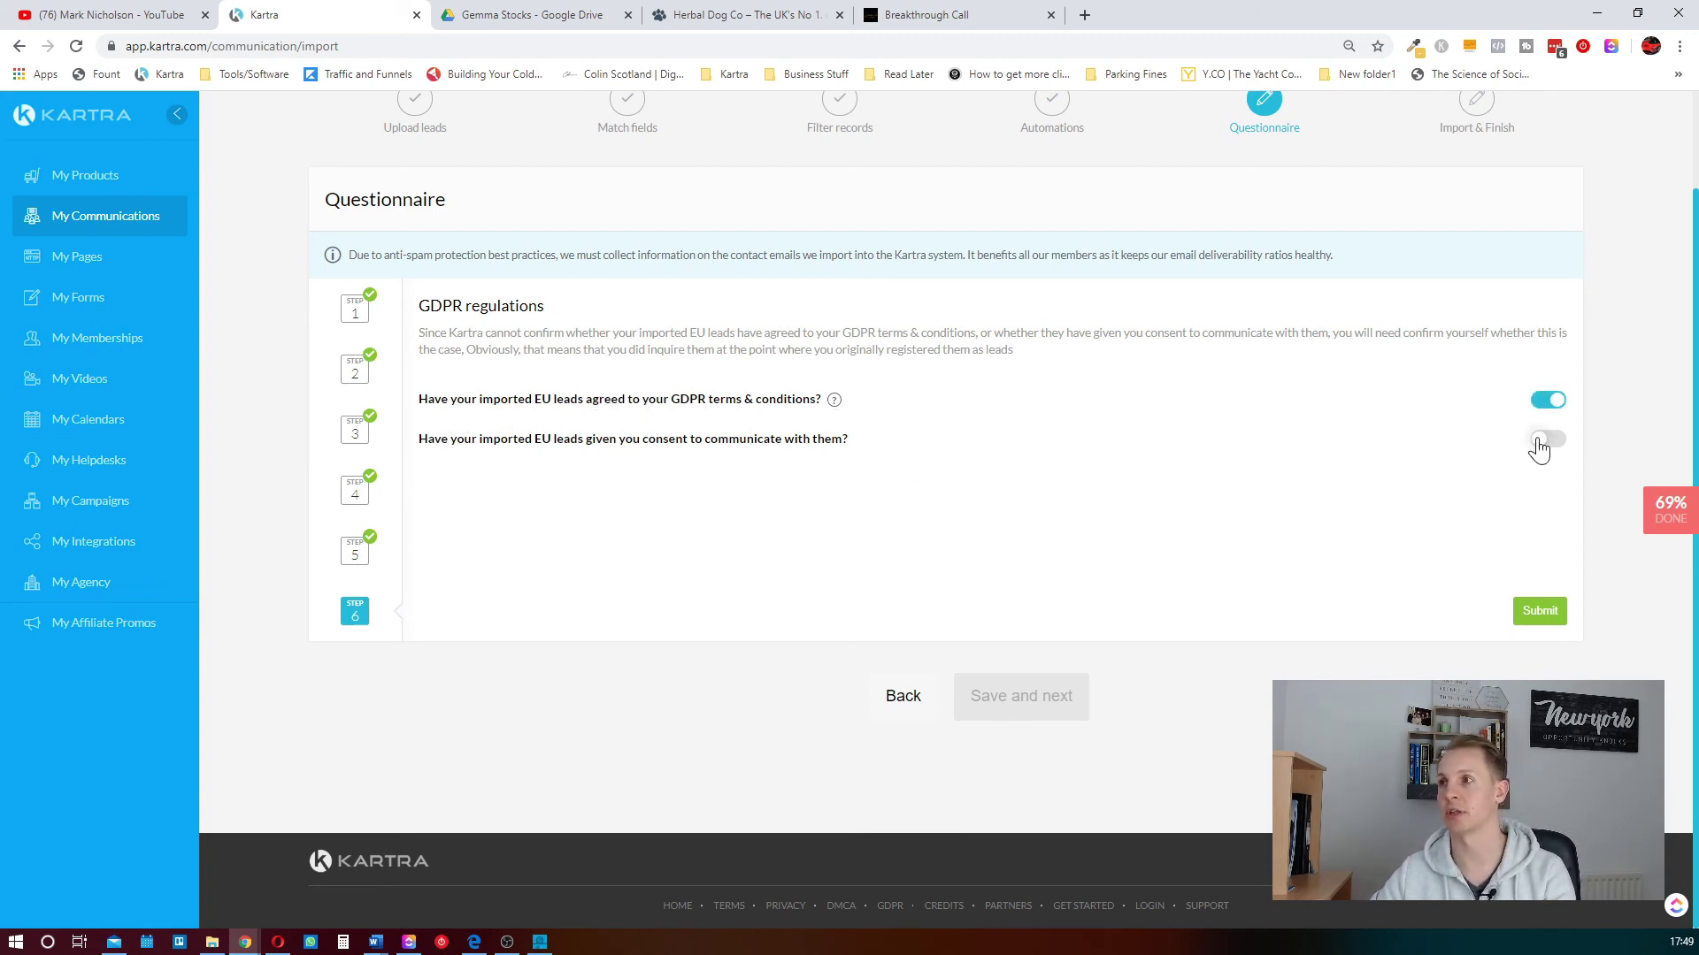
{"action": "left_click", "coordinate": [1548, 439]}
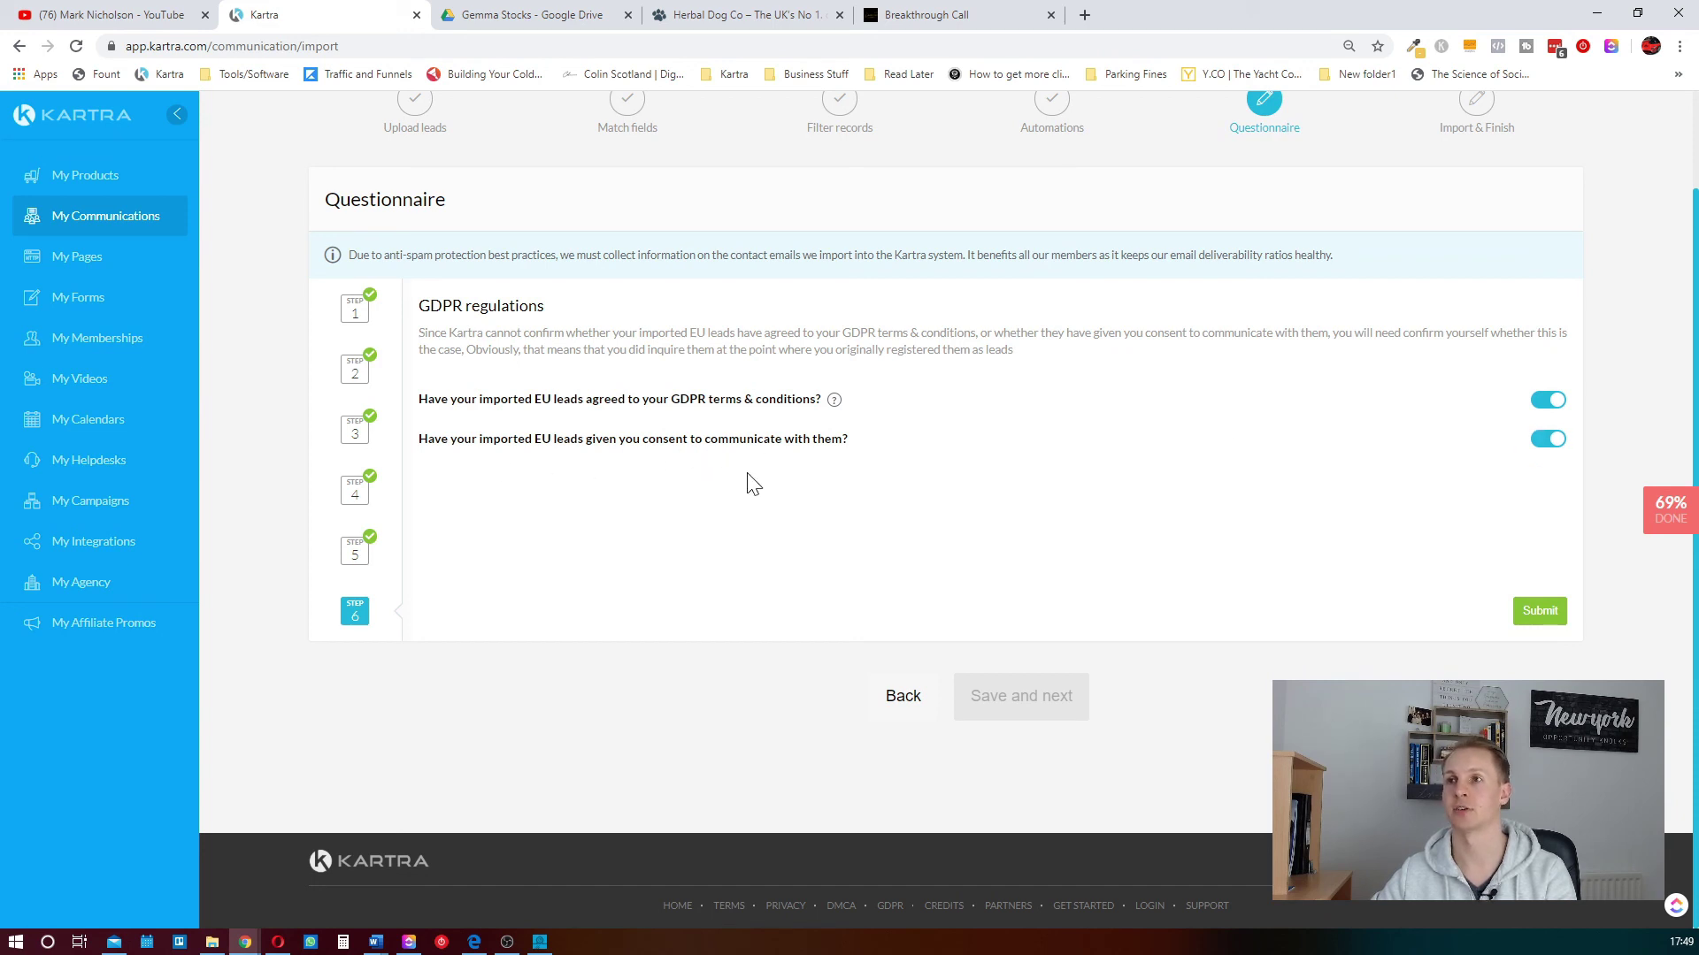
{"action": "left_click", "coordinate": [1531, 612]}
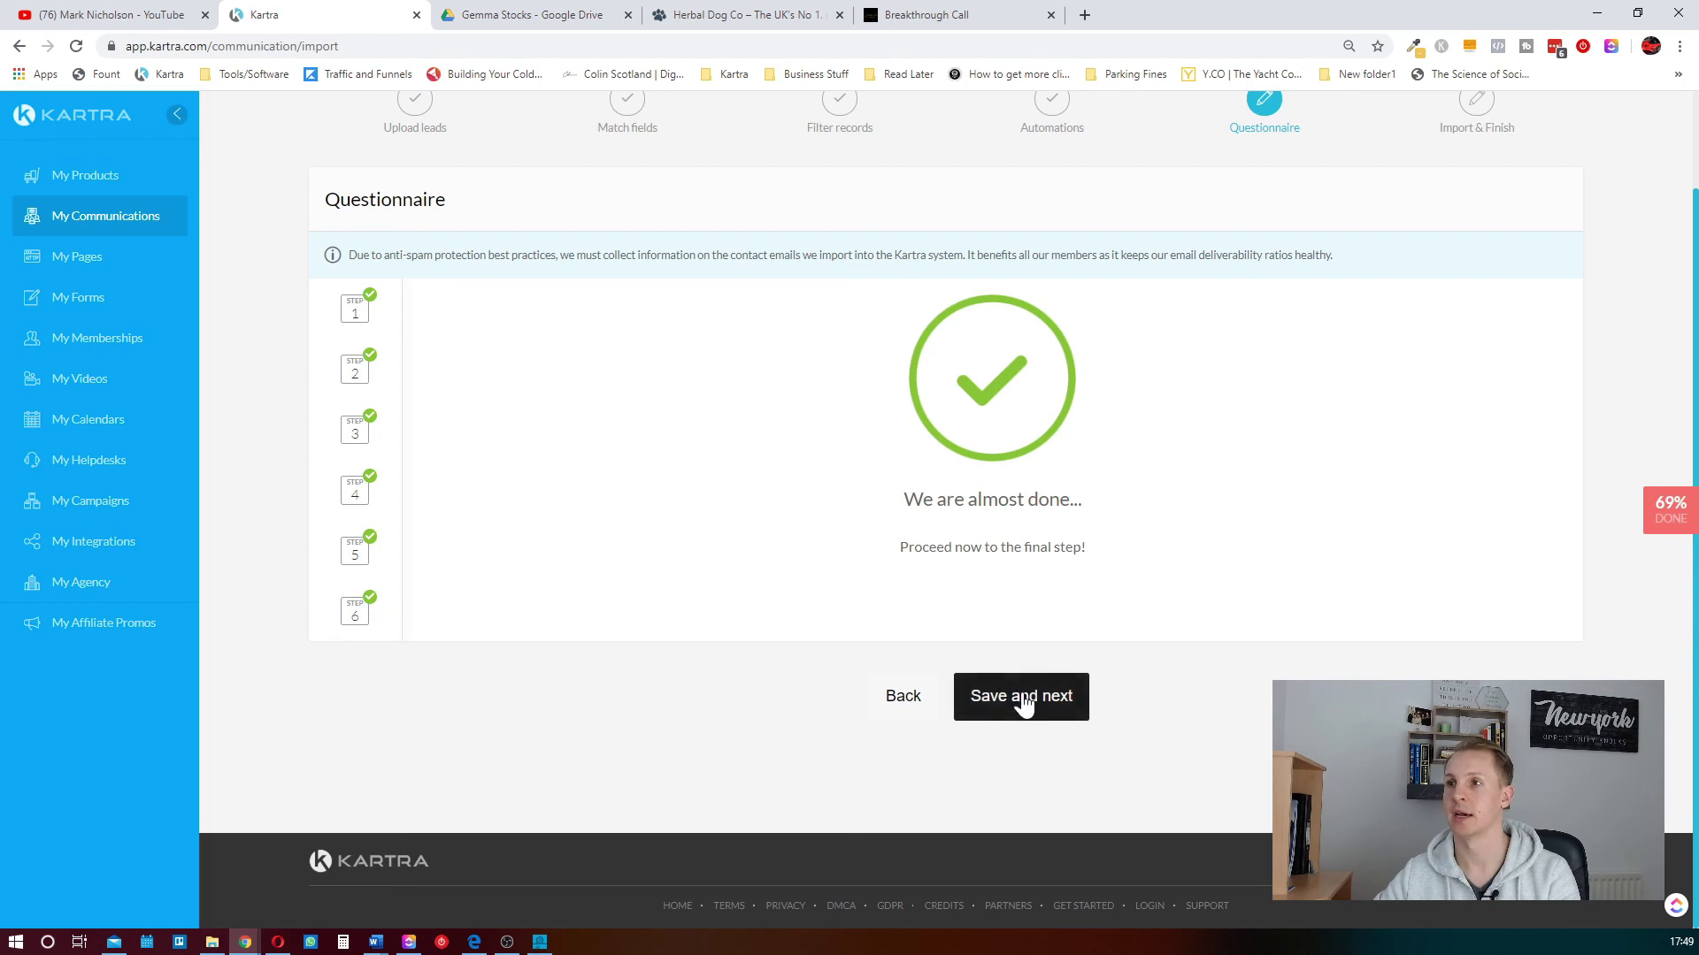
Save the questionnaire and submit the lead import request for 24-hour review.
{"action": "left_click", "coordinate": [1024, 704]}
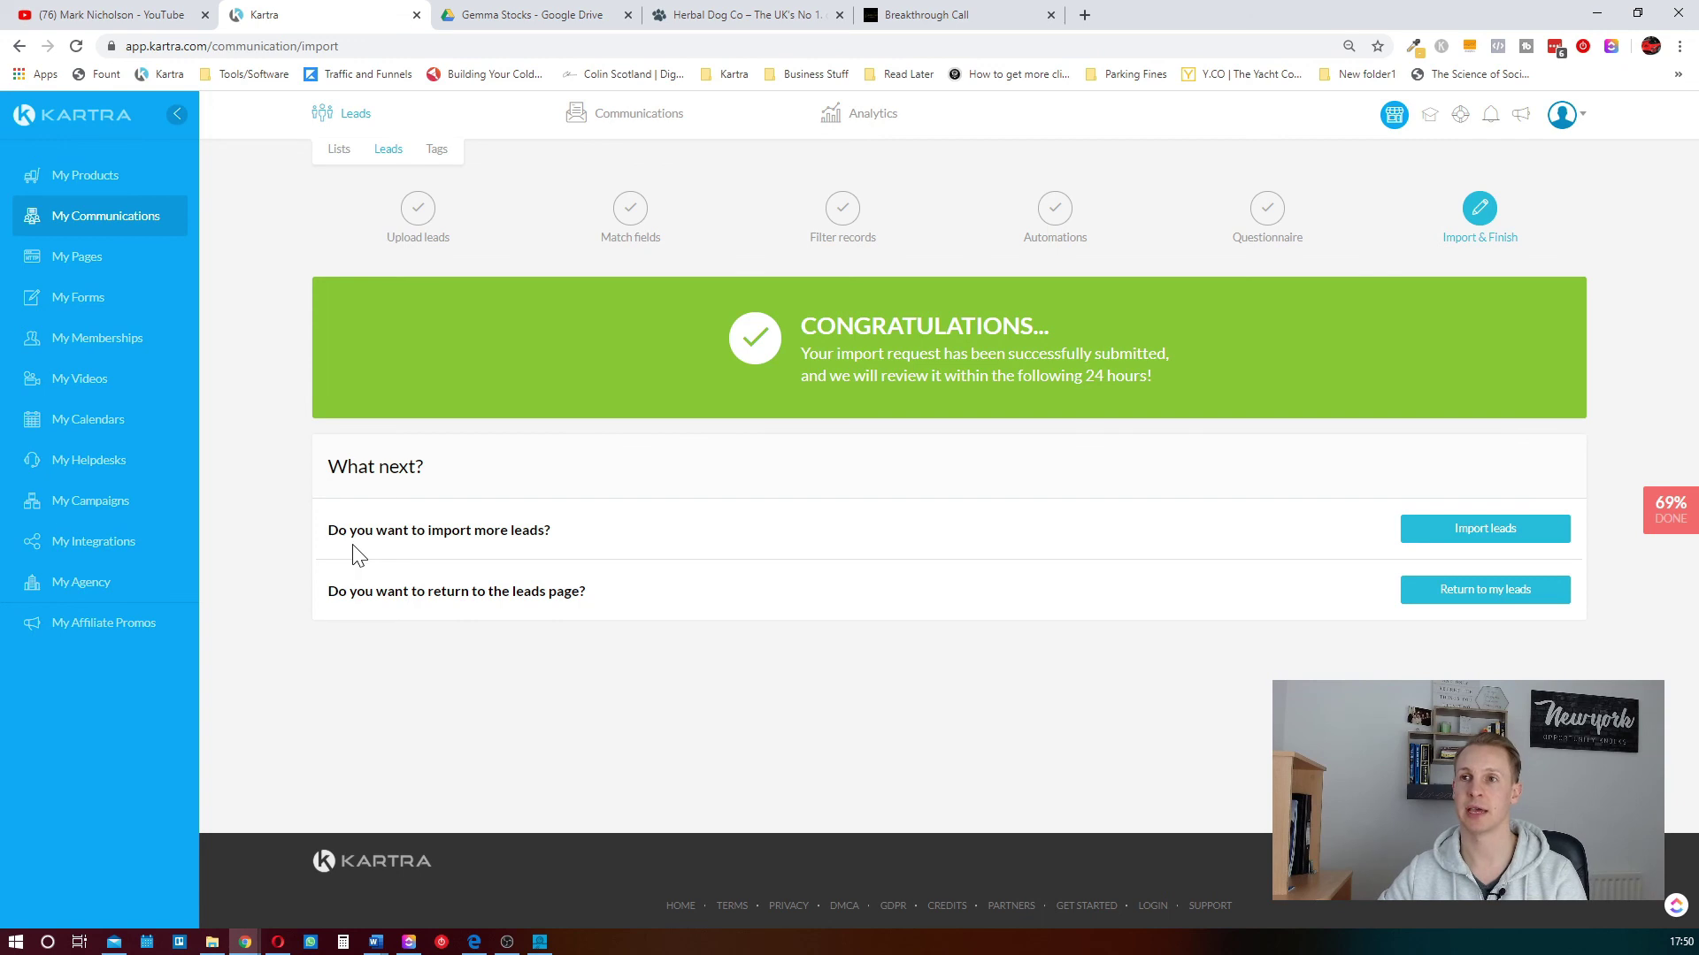
Choose Import leads on the congratulations page to open an empty Upload your contacts step.
{"action": "left_click", "coordinate": [1483, 537]}
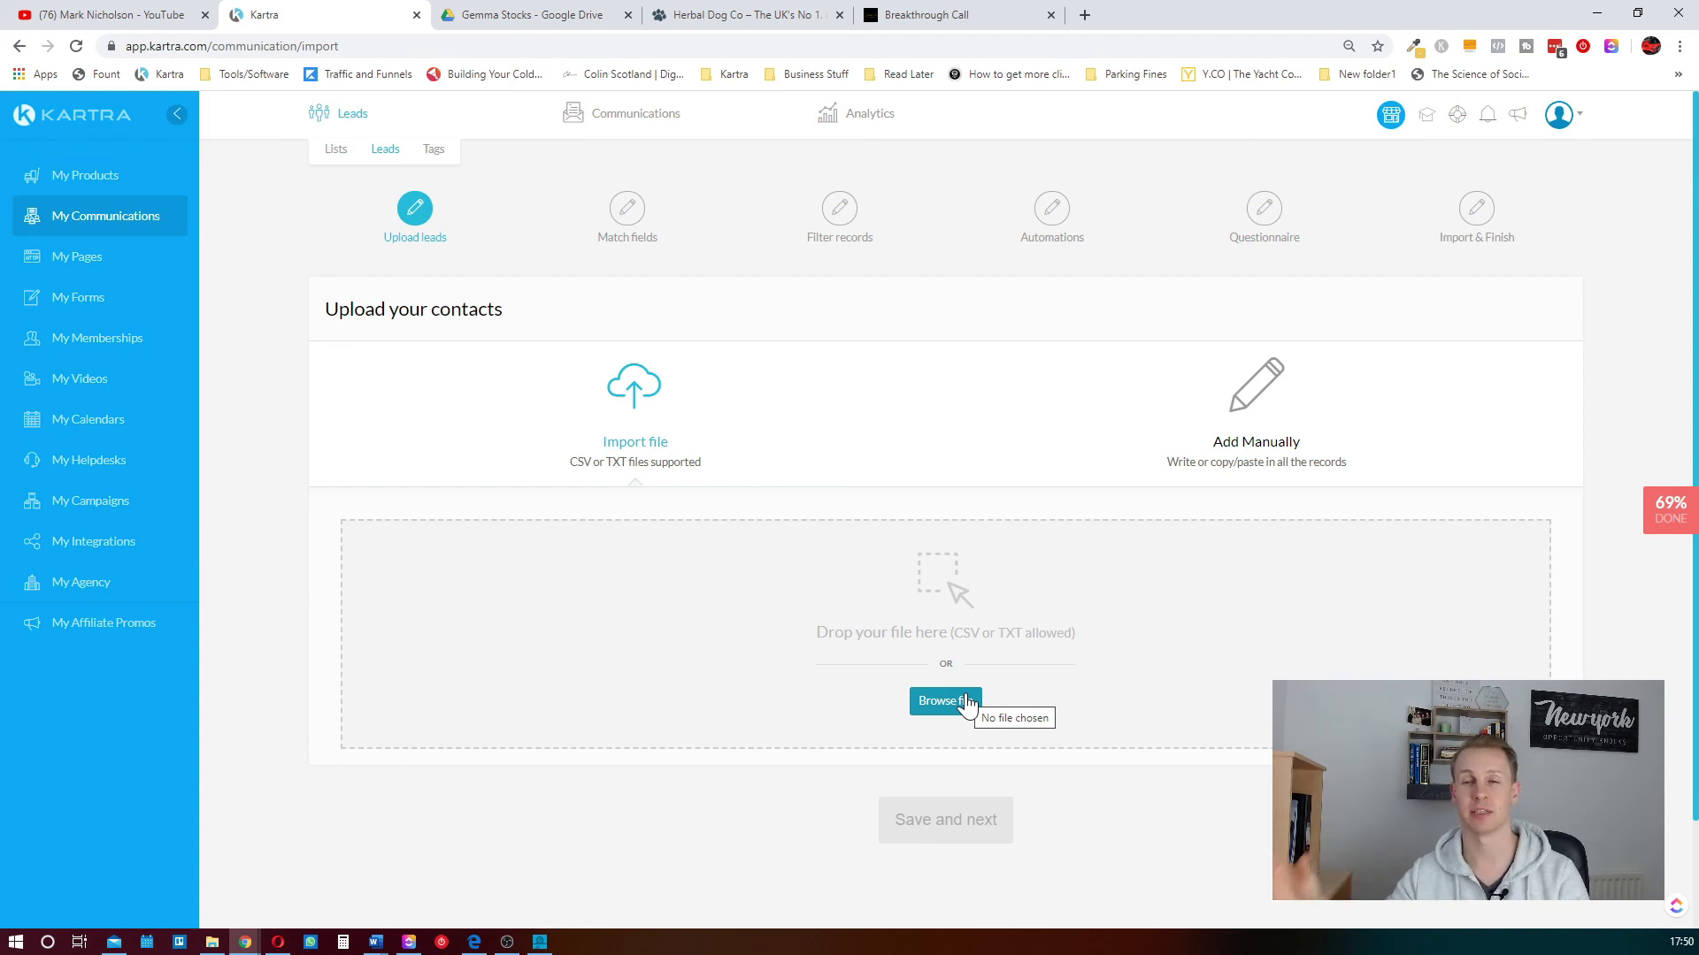
{"action": "left_click", "coordinate": [540, 942]}
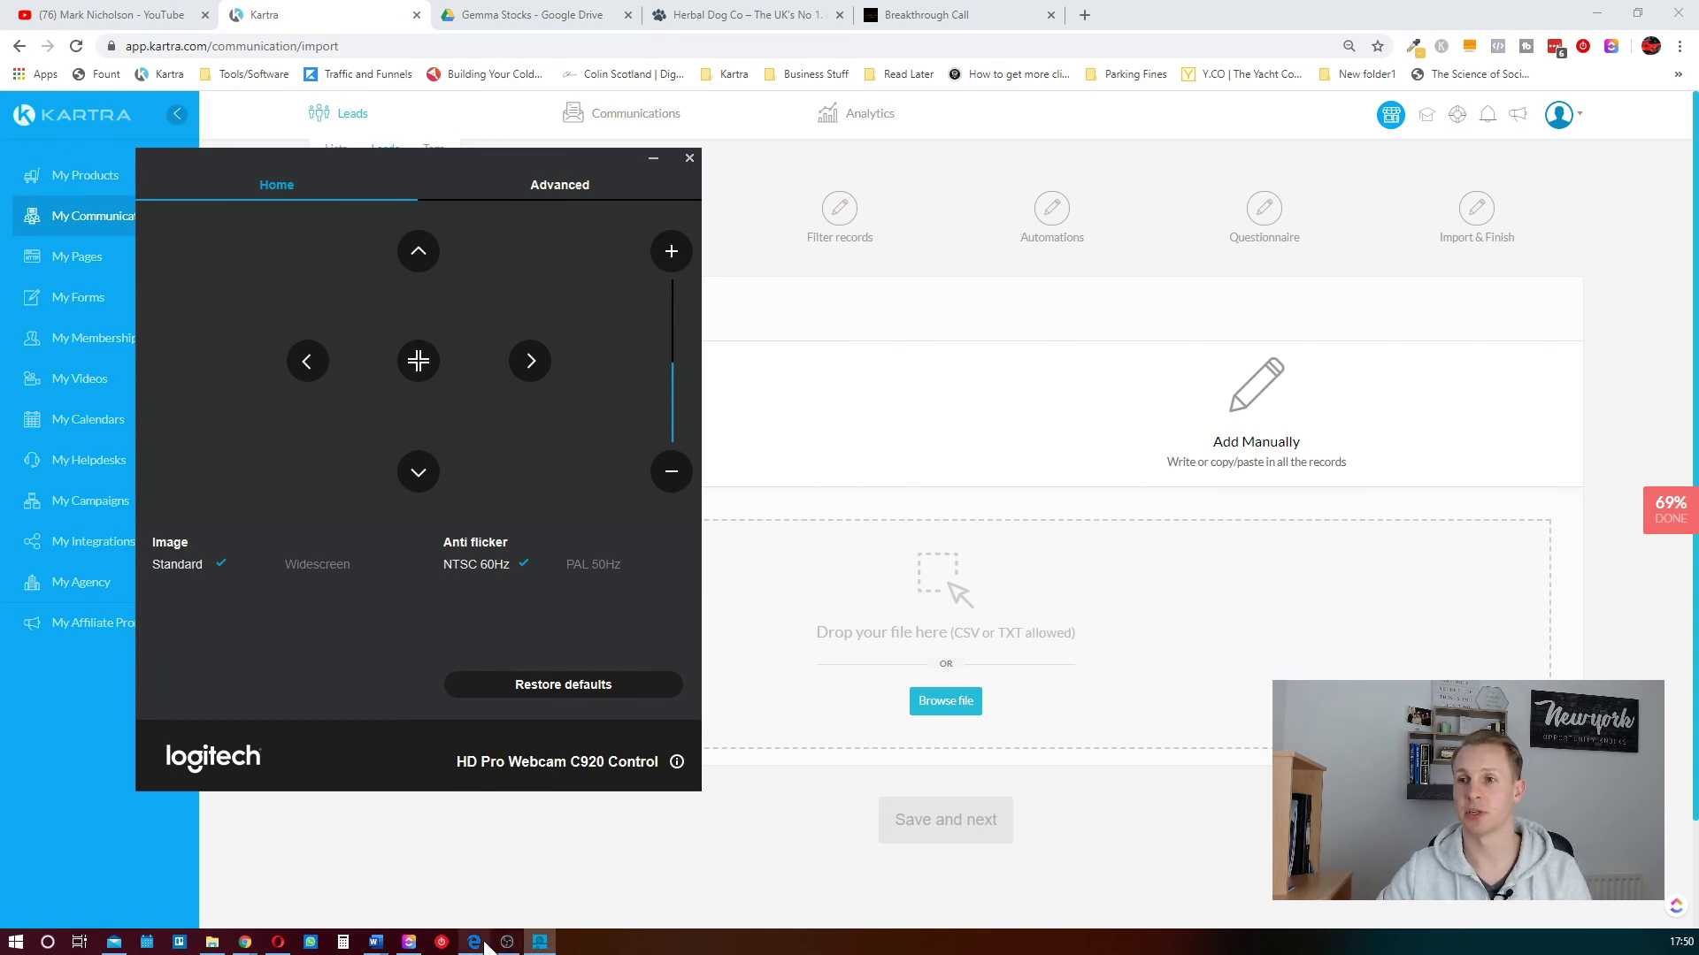
{"action": "mouse_move", "coordinate": [476, 945]}
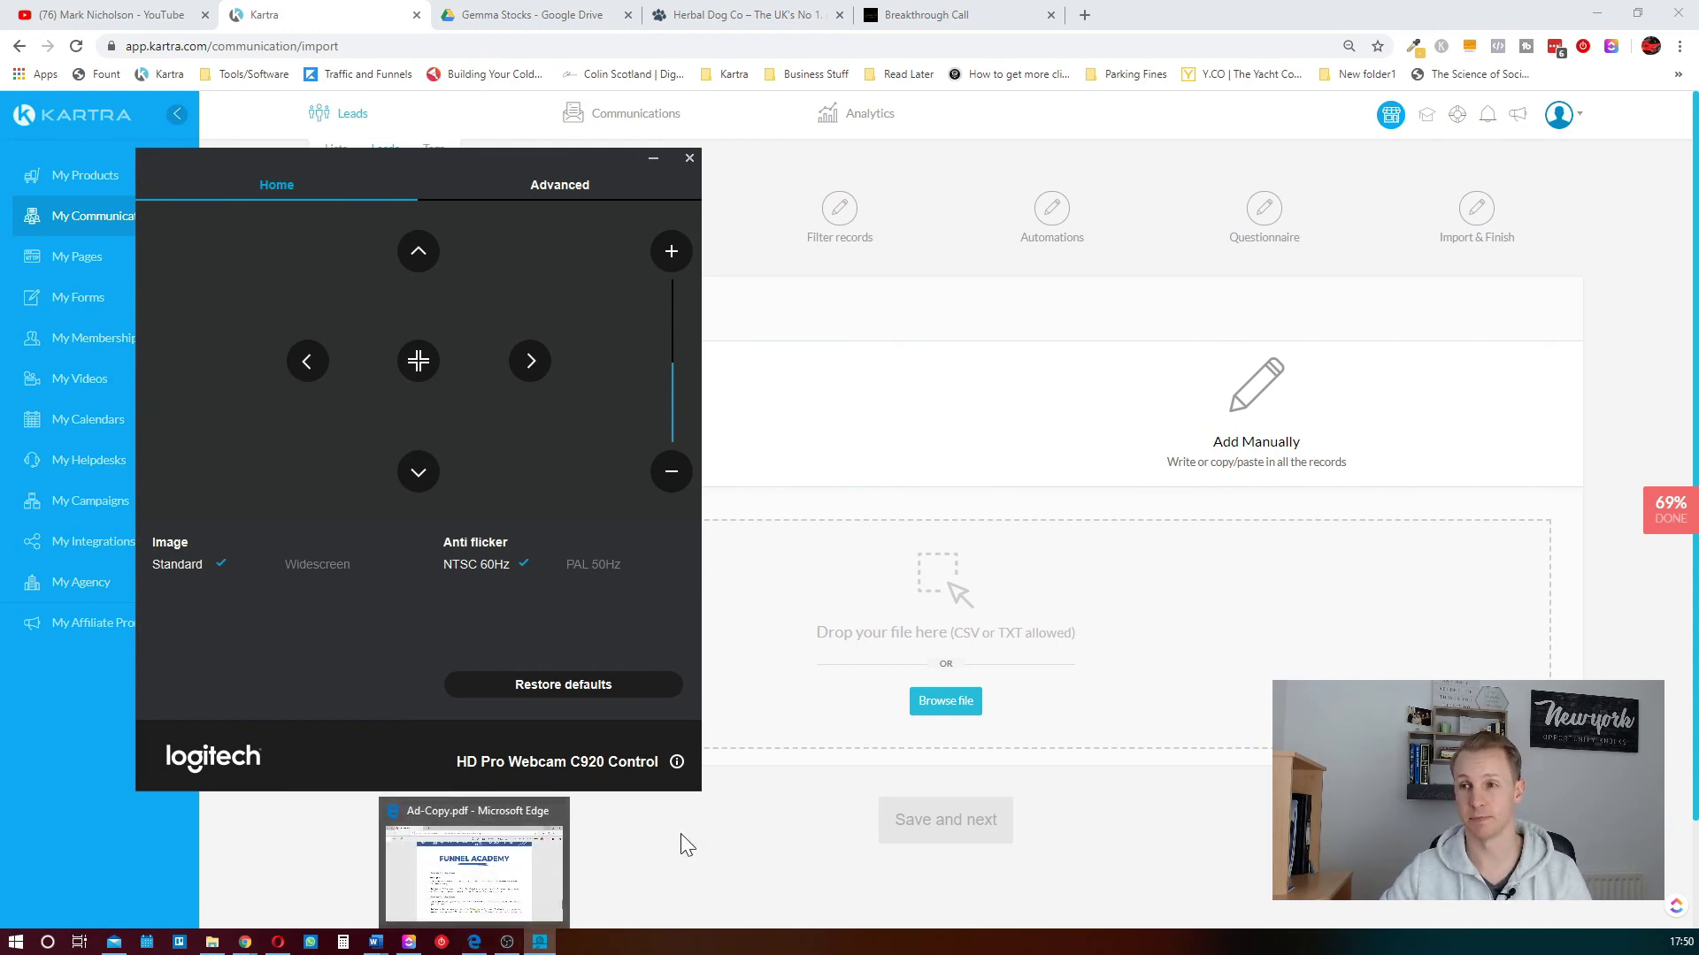
{"action": "left_click", "coordinate": [336, 885]}
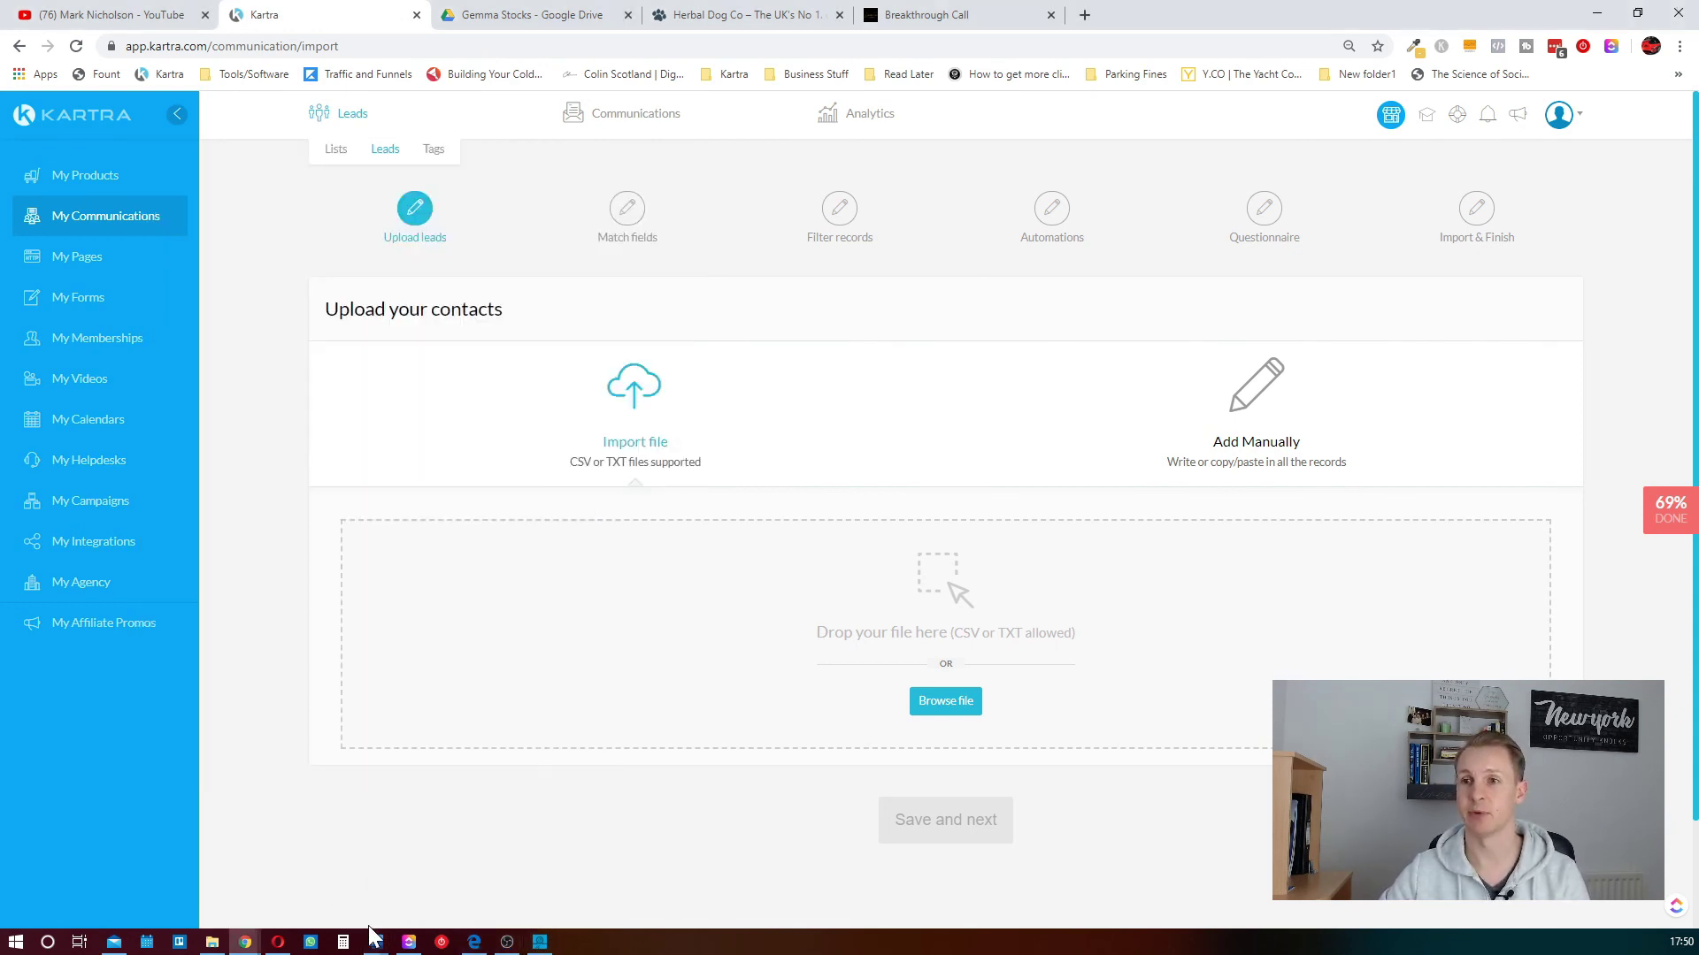
{"action": "left_click", "coordinate": [501, 945]}
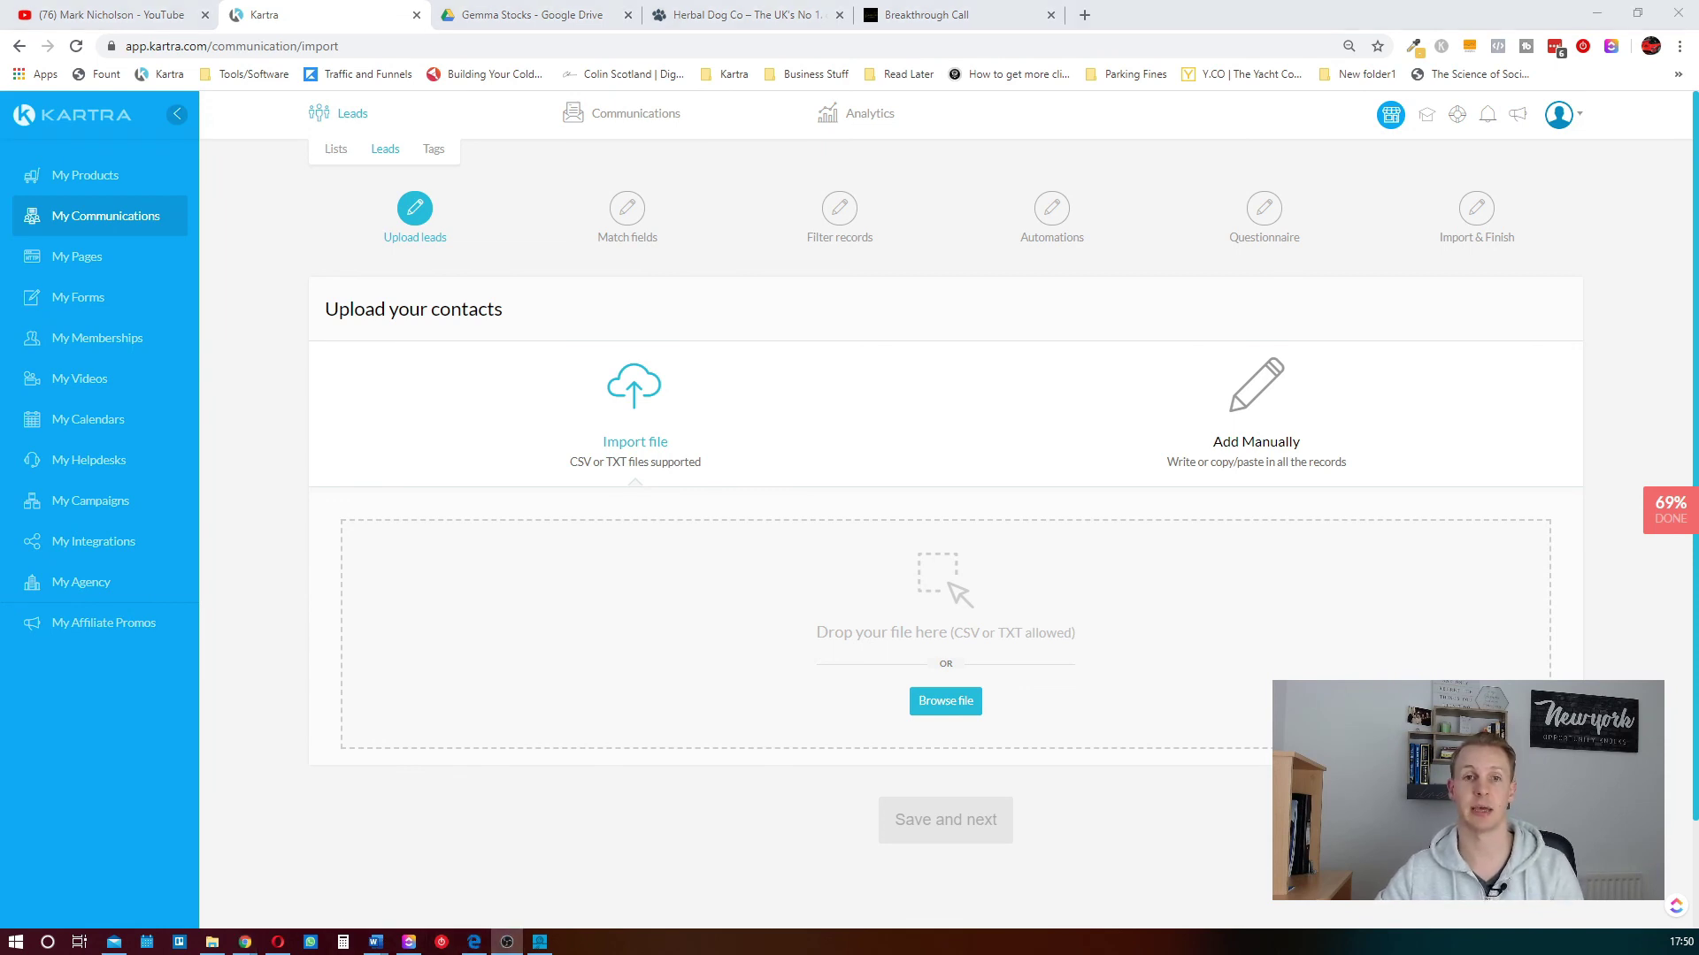